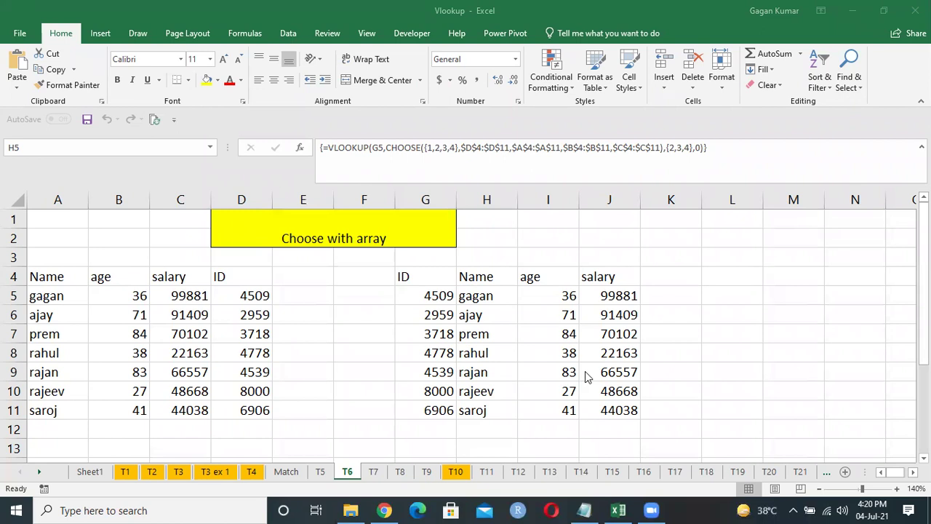
left_click(621, 253)
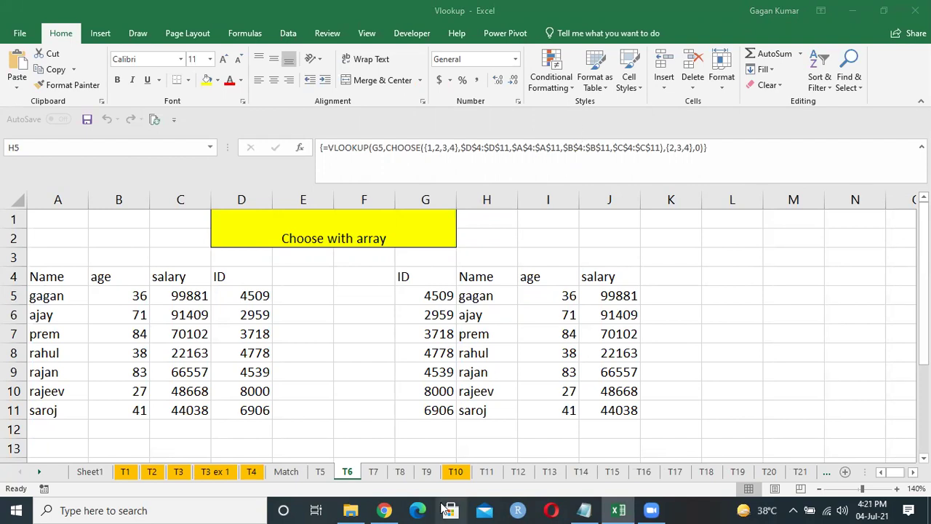
mouse_move(358, 510)
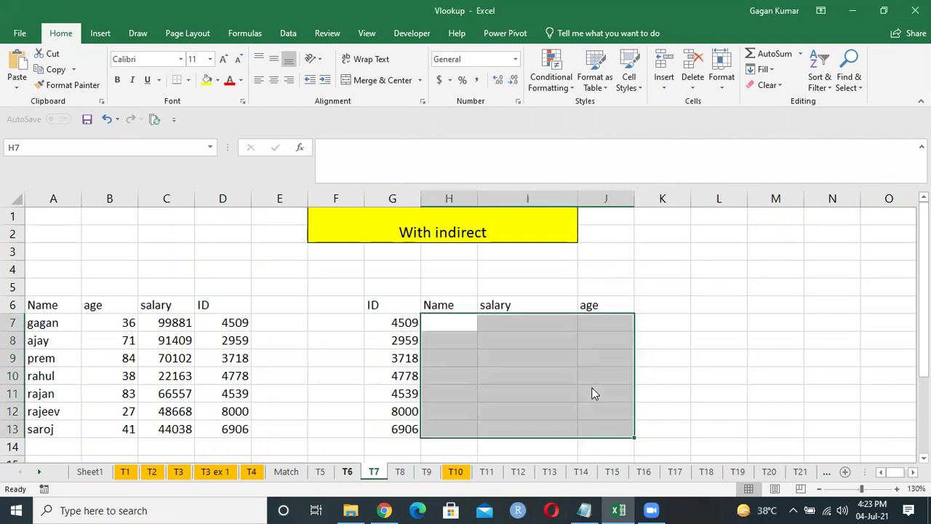
Return to sheet T6 and clear the existing lookup results in H5:J11.
key("ctrl+Page_Up")
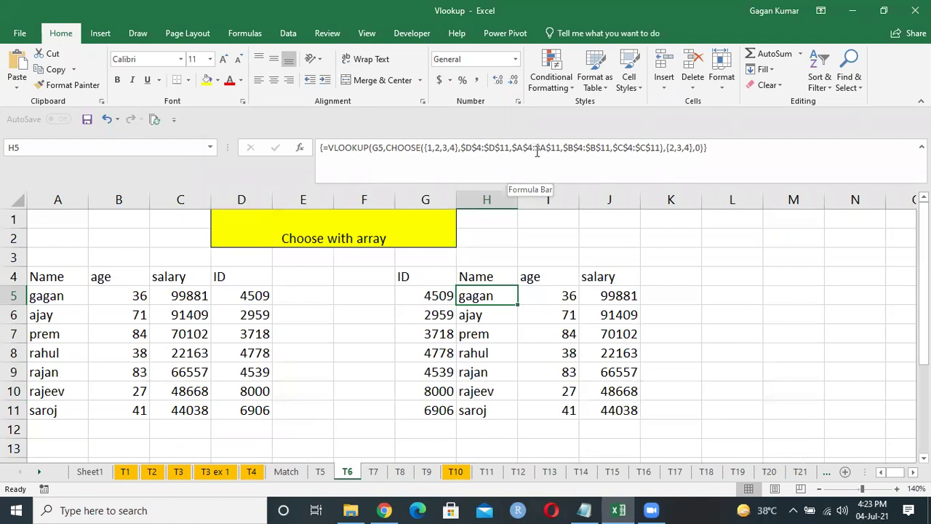
key("ctrl+shift+Down")
key("ctrl+shift+Right")
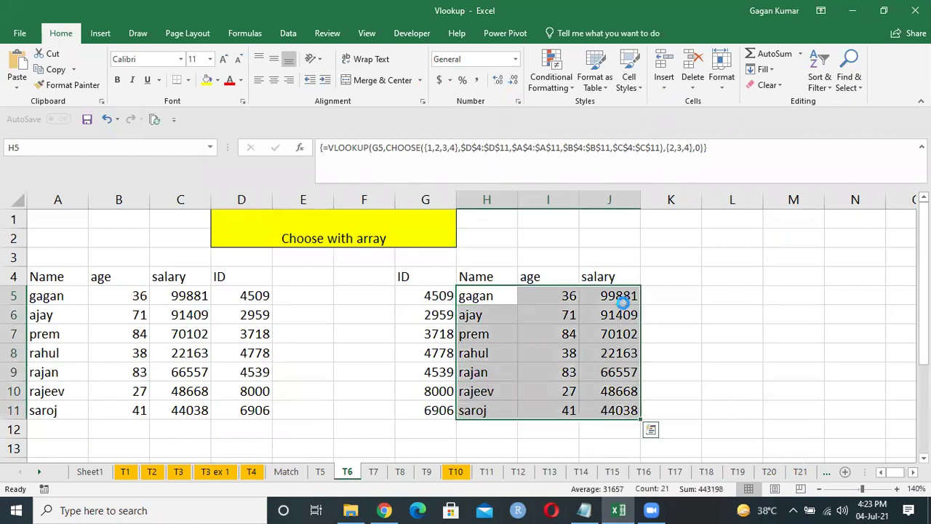
key("Delete")
key("Up")
key("Down")
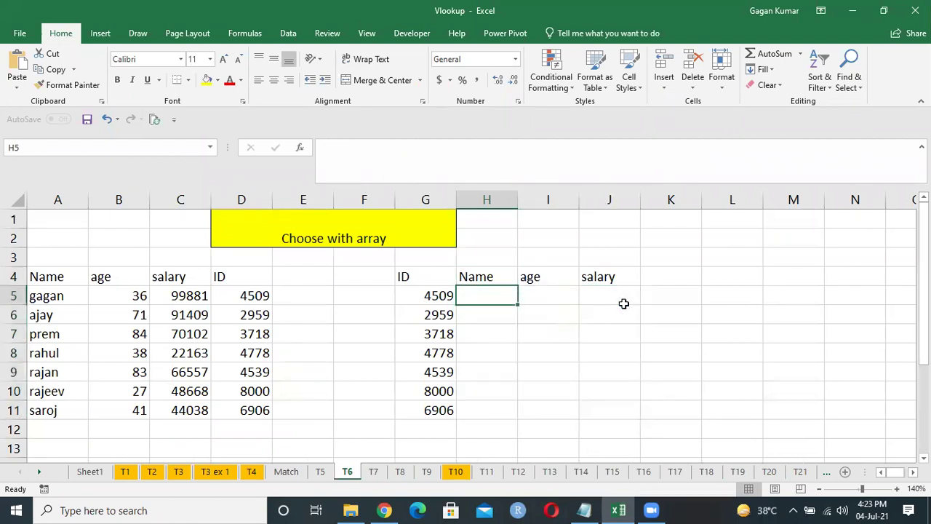
Examine the lookup IDs in column G and the empty result cell under the Name heading.
key("Left")
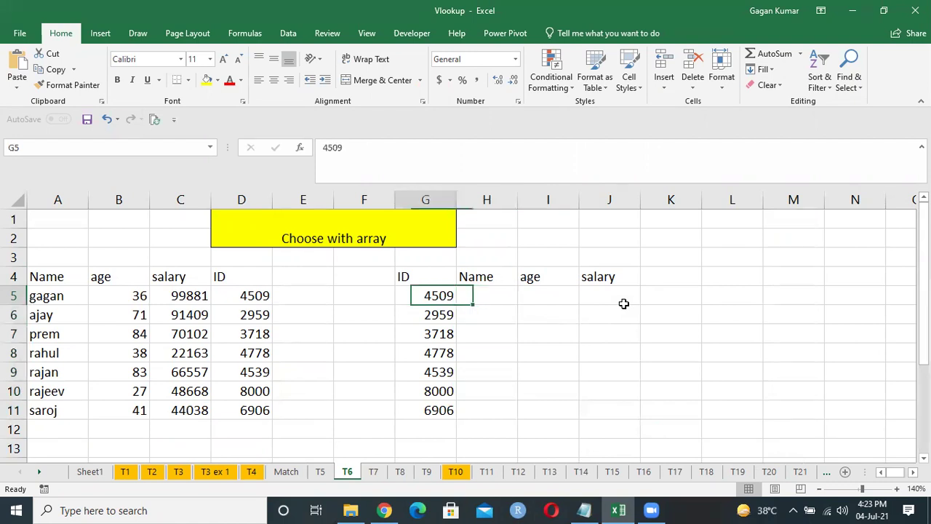
key("Up")
key("ctrl+shift+Down")
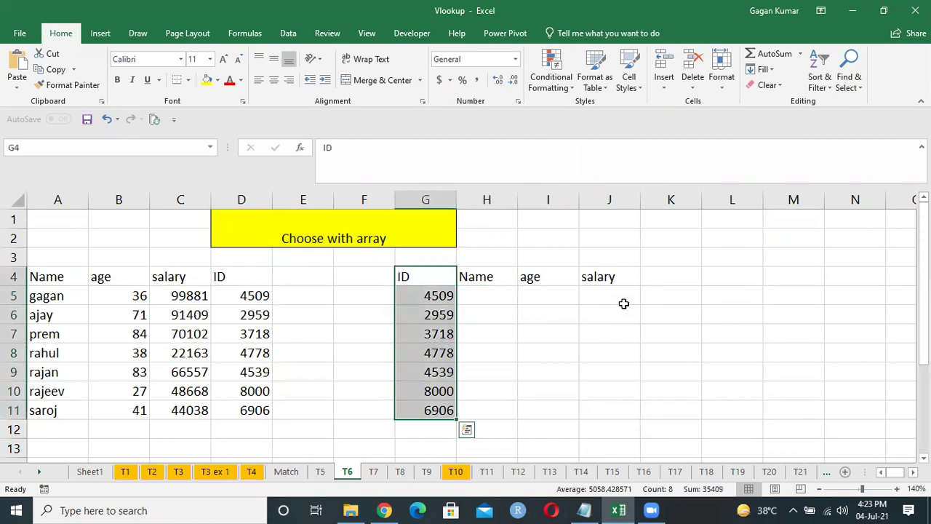
key("Right")
key("Left")
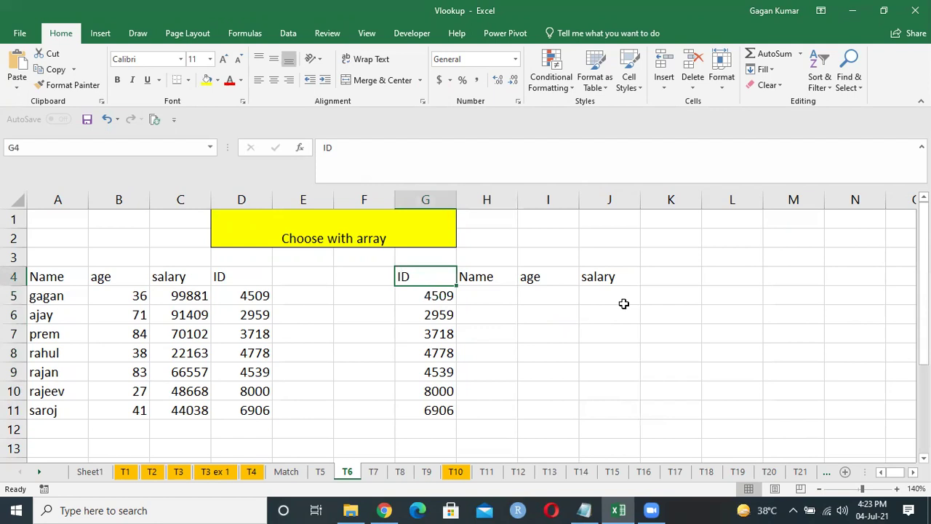
left_click(441, 317)
left_click(438, 299)
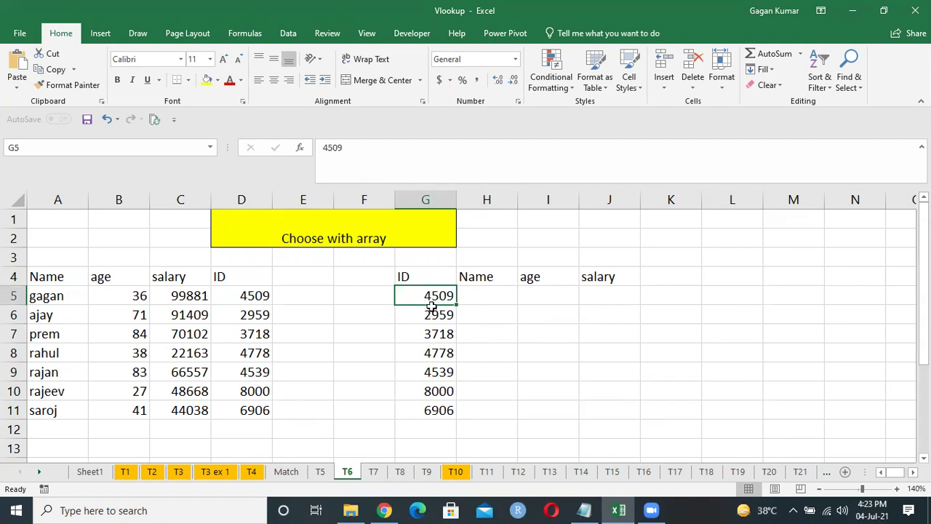
left_click(478, 295)
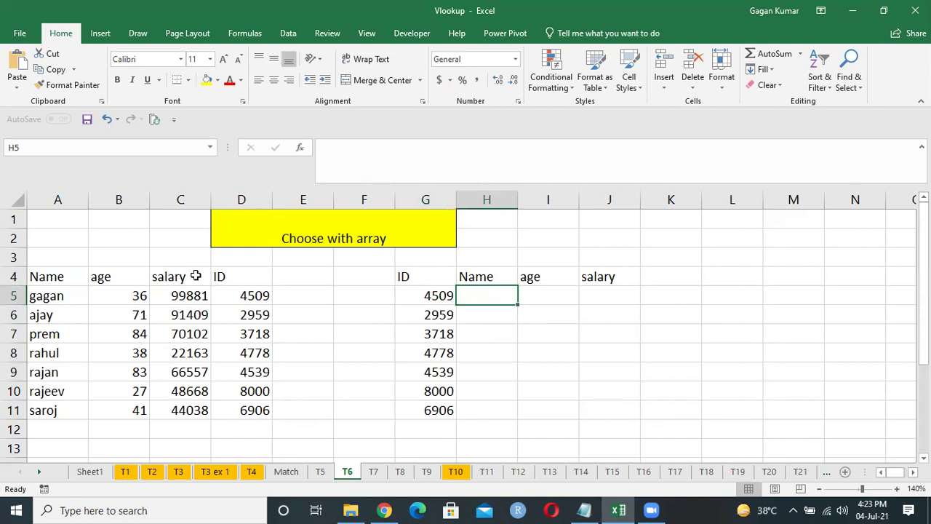
Examine the source table A4:D11, comparing the position of its ID column with the Name, age and salary columns.
left_click(225, 275)
left_click_drag(230, 304, 52, 413)
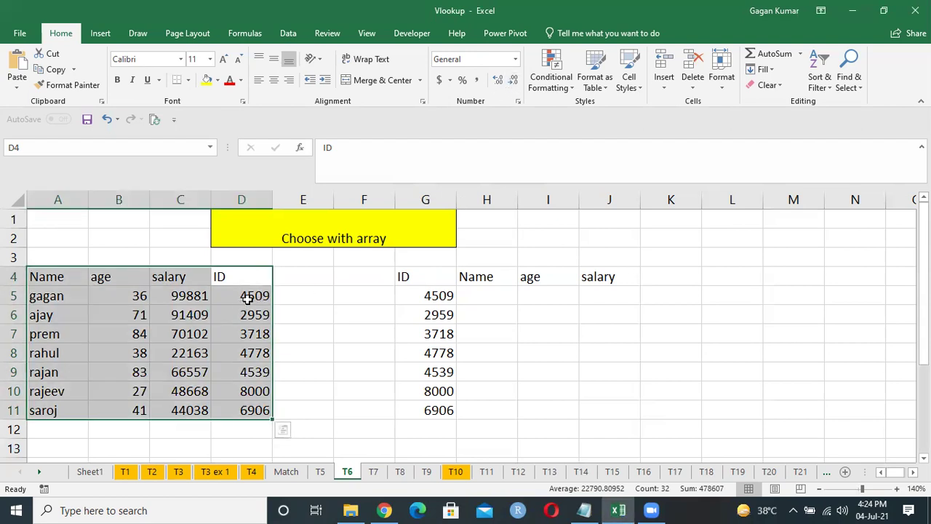
left_click(257, 277)
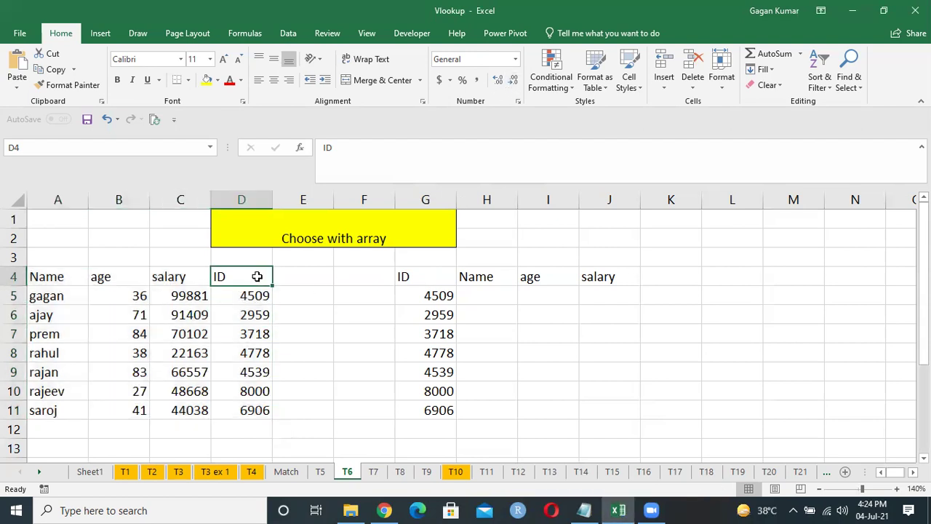
key("ctrl+shift+Down")
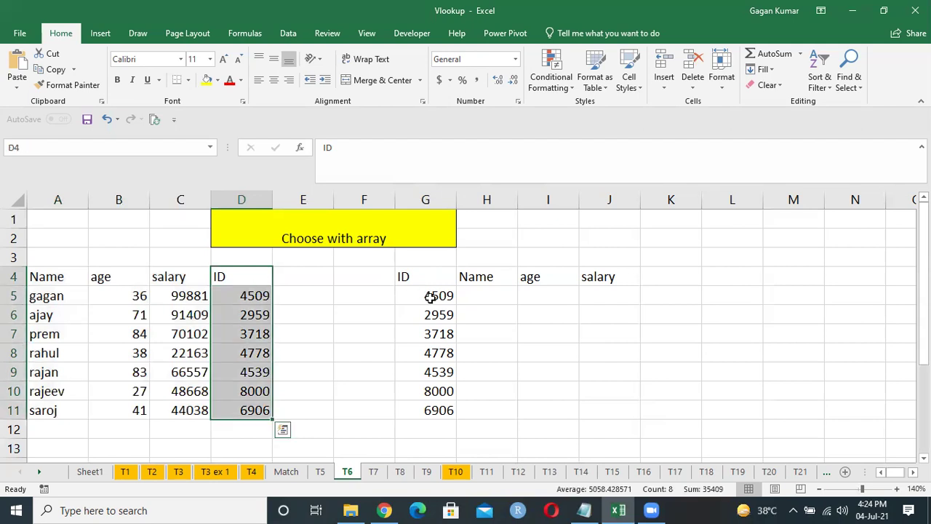
left_click(243, 296)
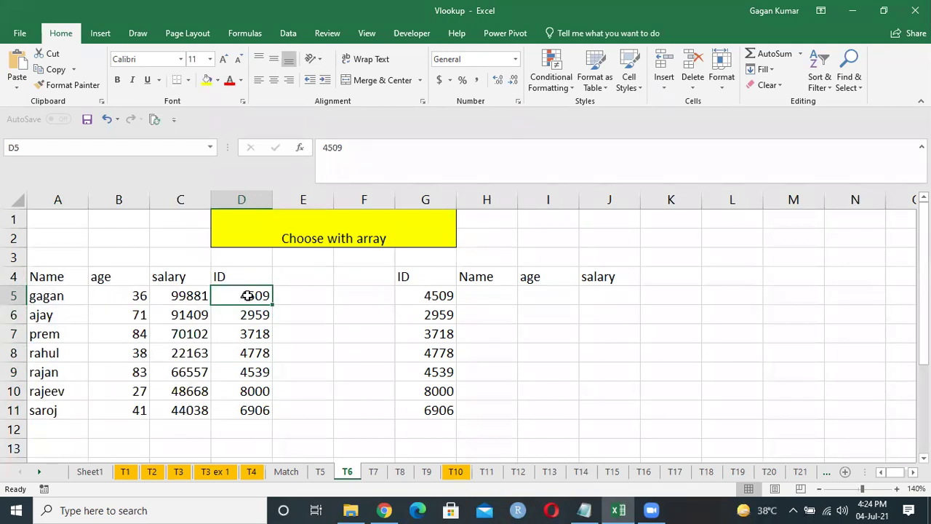
left_click(48, 299)
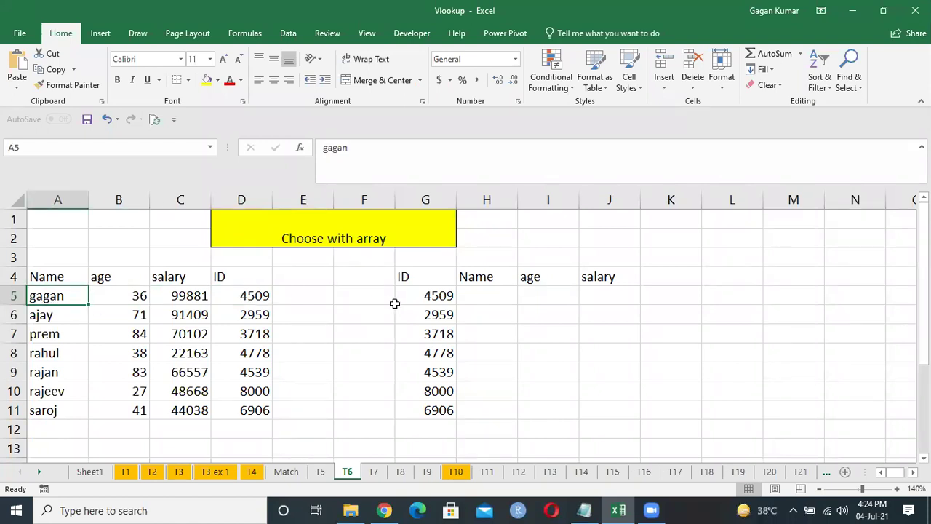
left_click(505, 302)
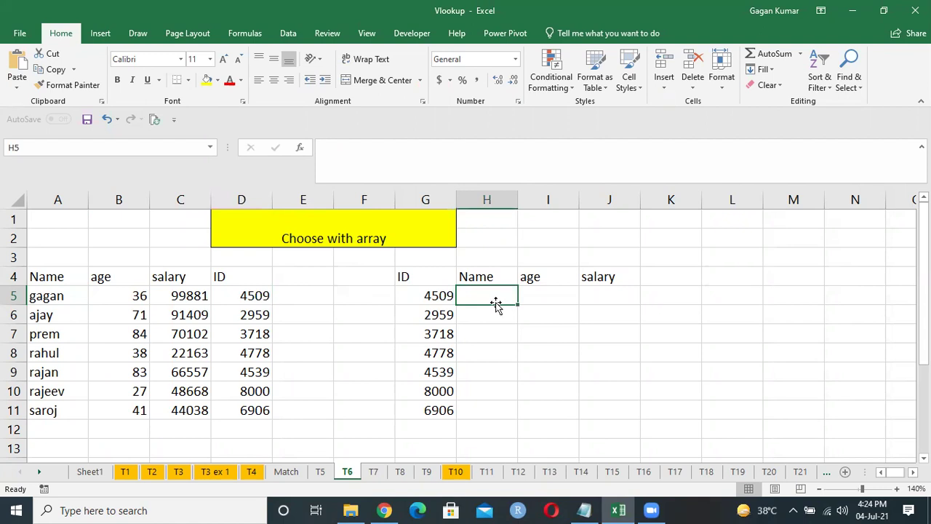
left_click(274, 279)
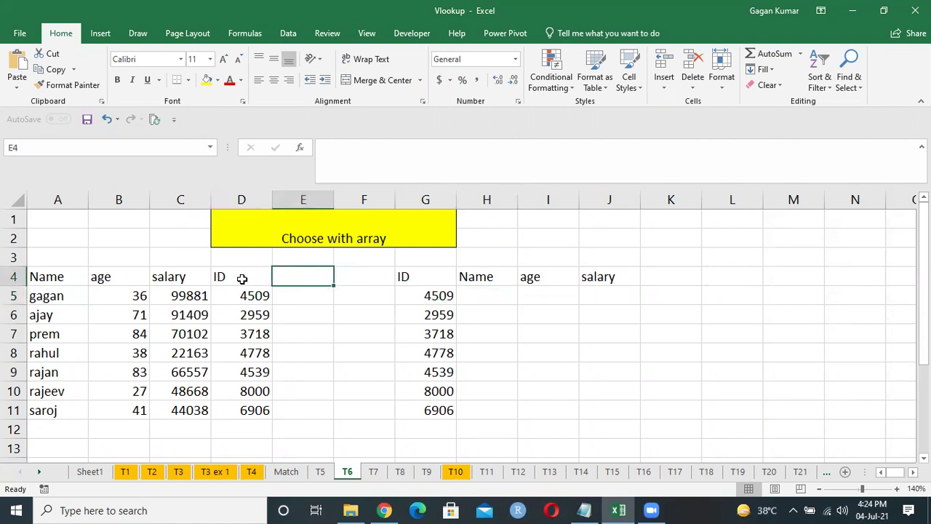
left_click(242, 277)
key("ctrl+shift+Down")
key("shift+Left")
key("shift+Left")
key("shift+Left")
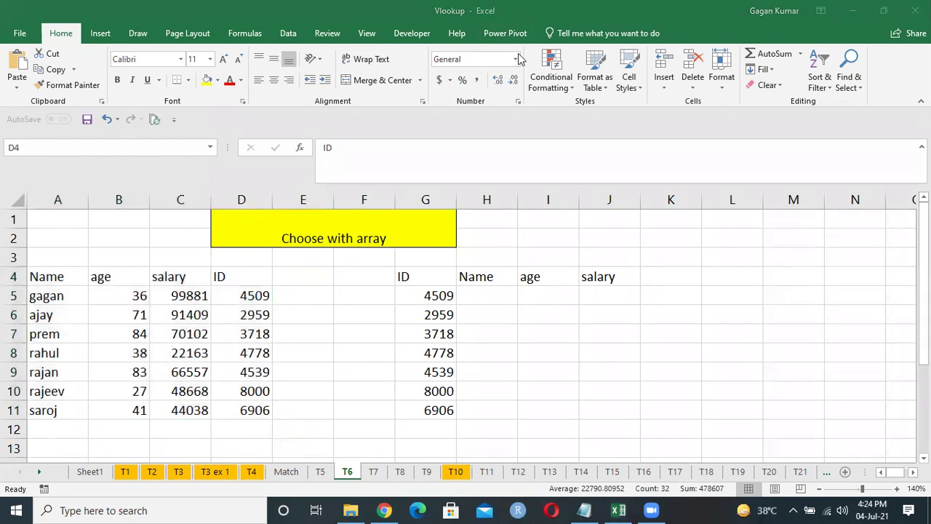
Examine which cells lie on either side of the source table's ID column to show the lookup direction.
left_click(255, 294)
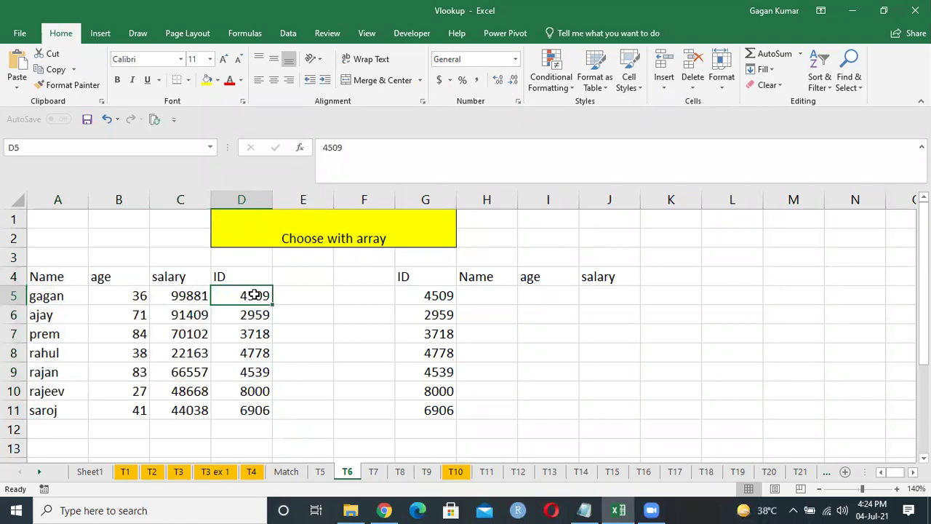
key("shift+Right")
key("shift+Right")
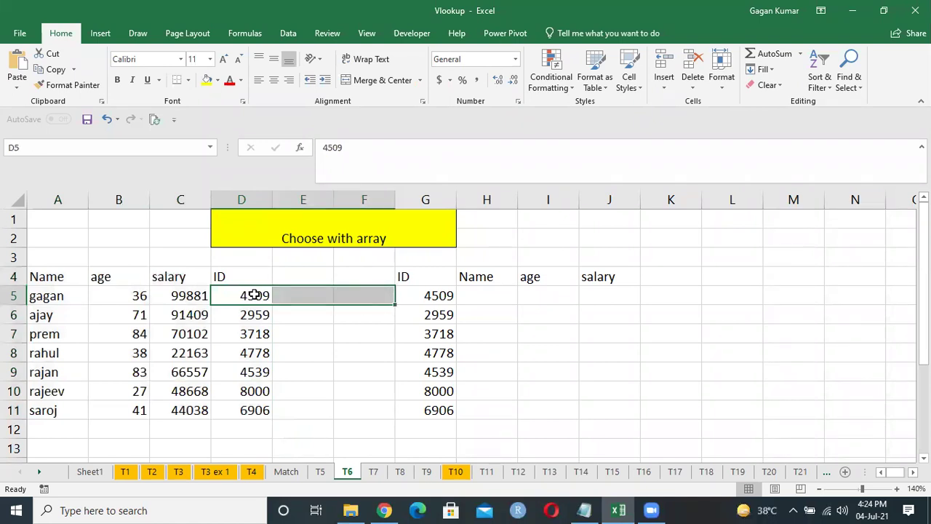
key("Up")
key("Down")
key("Up")
key("ctrl+shift+Down")
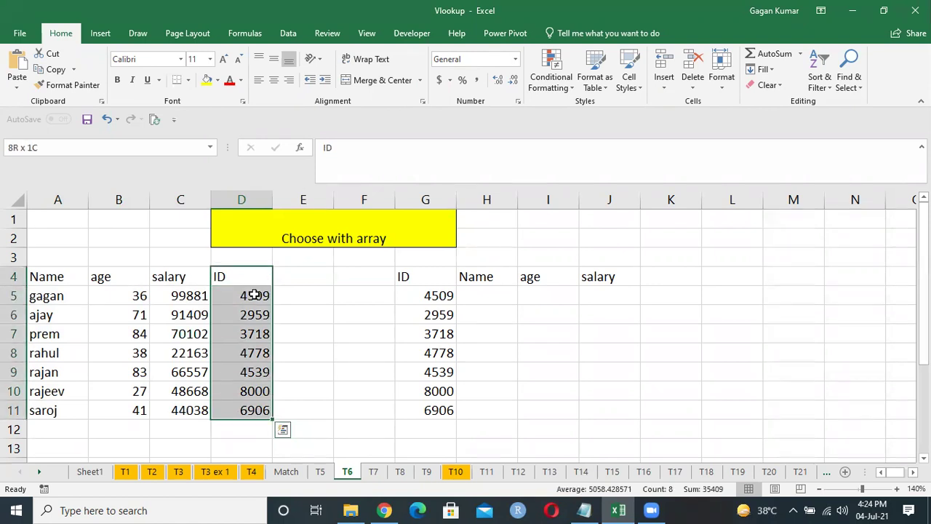
key("shift+Left")
key("shift+Right")
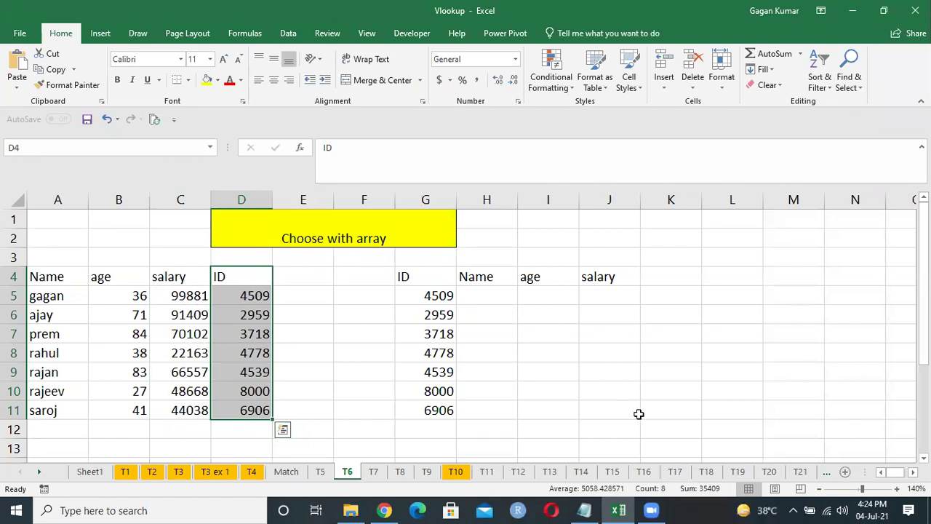
Start a VLOOKUP formula in H5 with $G5 as the lookup value, locking only the column.
left_click(501, 299)
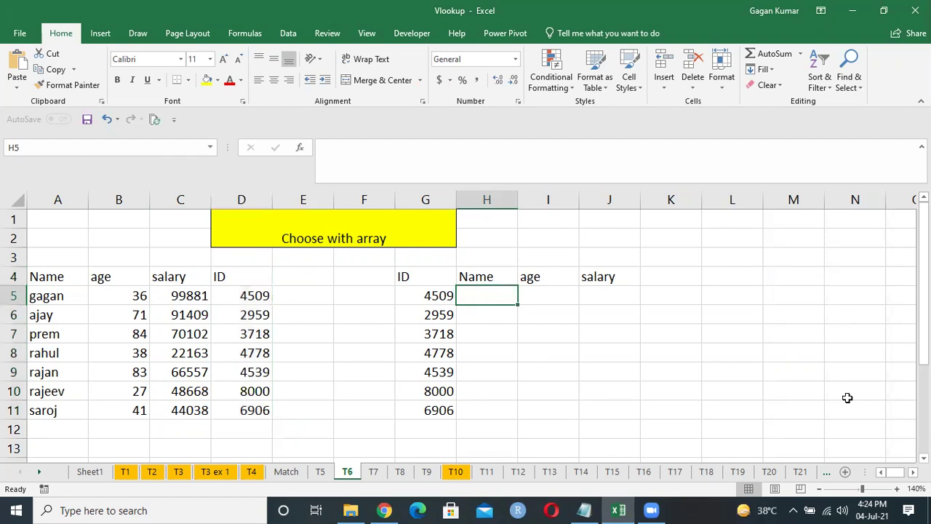
type("=vl")
key("Tab")
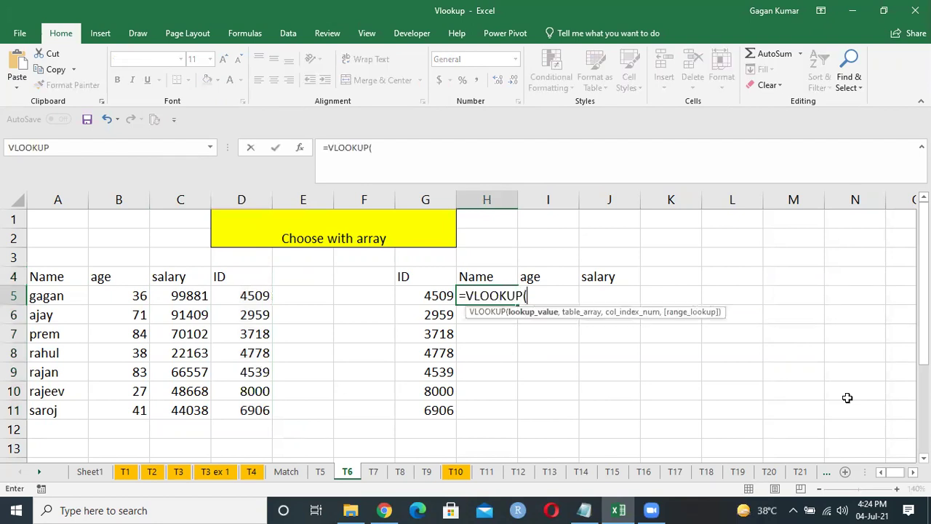
key("Left")
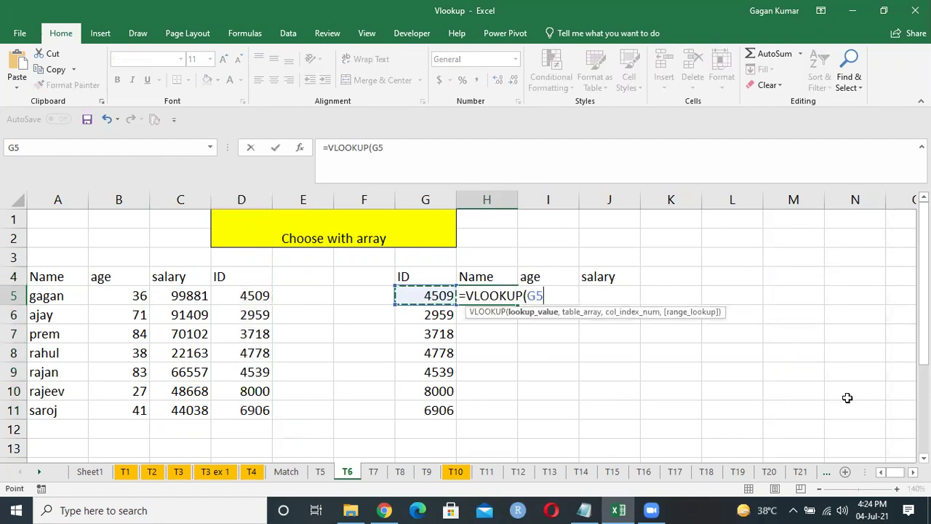
key("F4")
key("F4")
key("F4")
Nest a CHOOSE function as the VLOOKUP table array, with {1,2,3,4} as its index number.
type(",cho")
key("Tab")
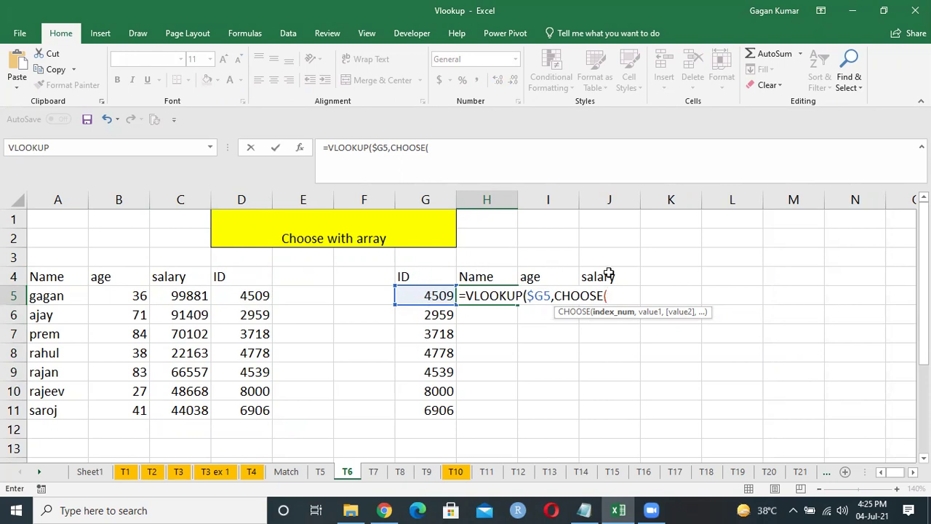
type("{1,2,3,4}")
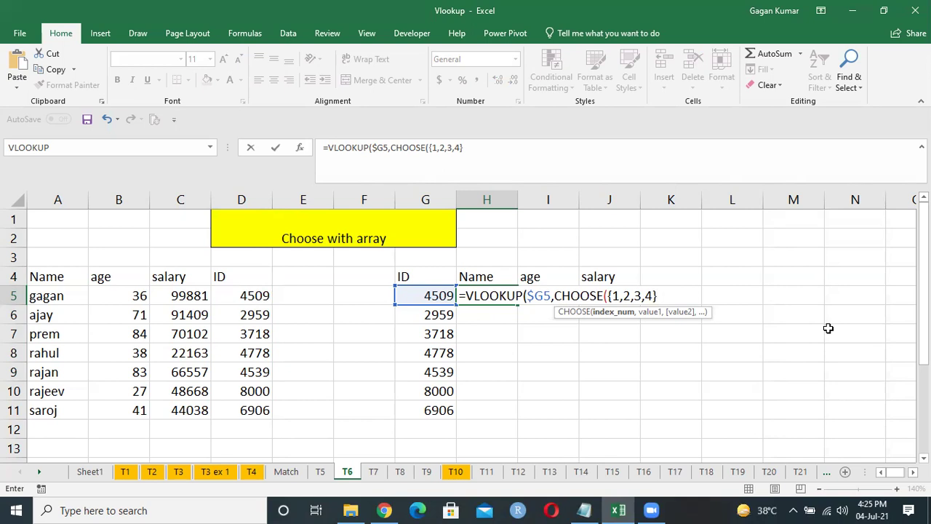
type(",")
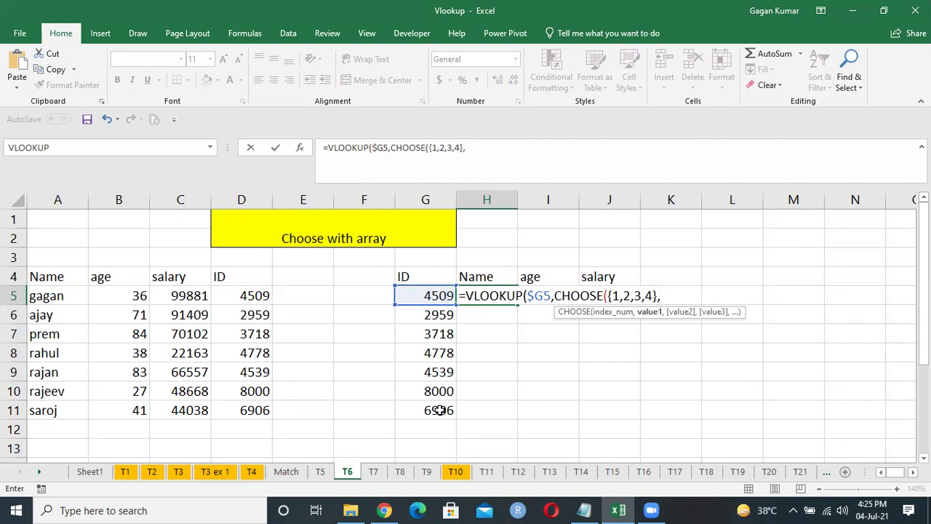
Add the ID range $D$4:$D$11 and the Name range $A$4:$A$11 as the first two CHOOSE values.
left_click_drag(232, 278, 245, 411)
key("F4")
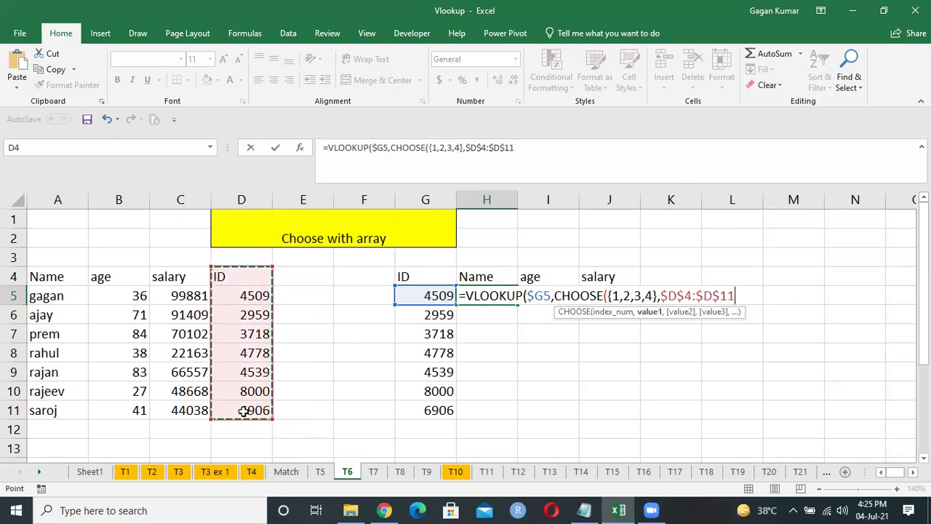
type(",")
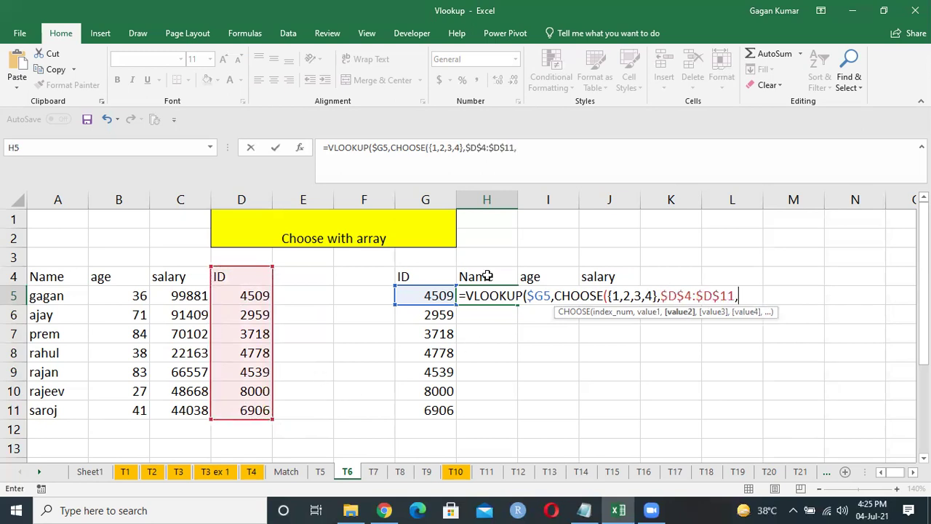
left_click_drag(59, 278, 57, 403)
key("F4")
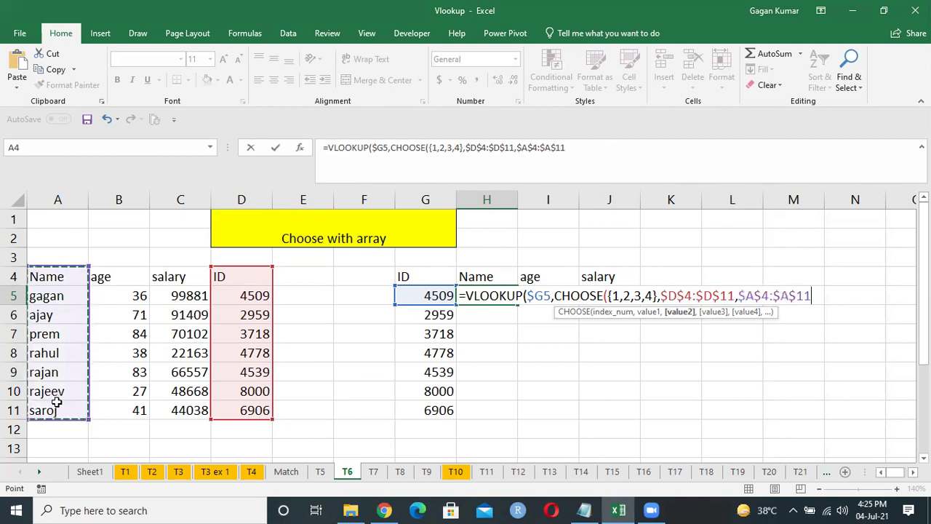
type(",")
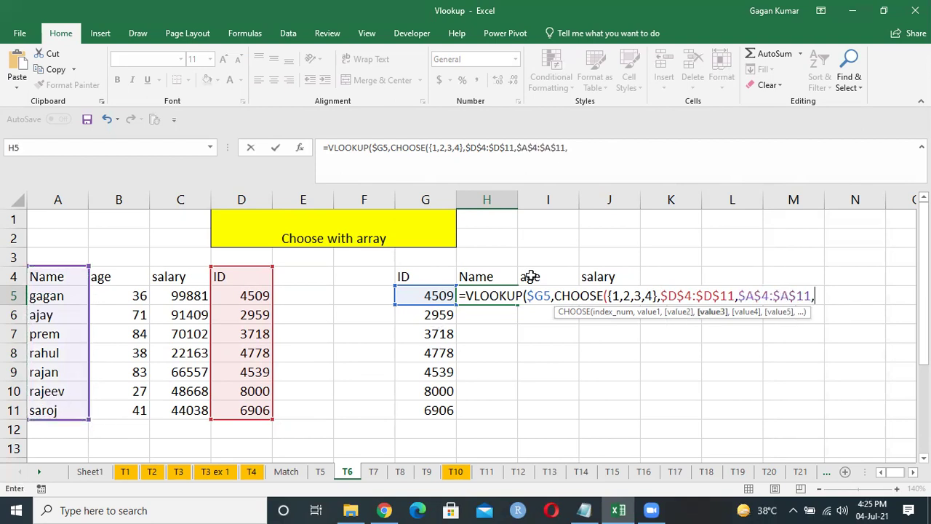
Add the age range $B$4:$B$11 and the salary range $C$4:$C$11 as the last two CHOOSE values.
left_click_drag(139, 276, 136, 412)
key("F4")
type(",")
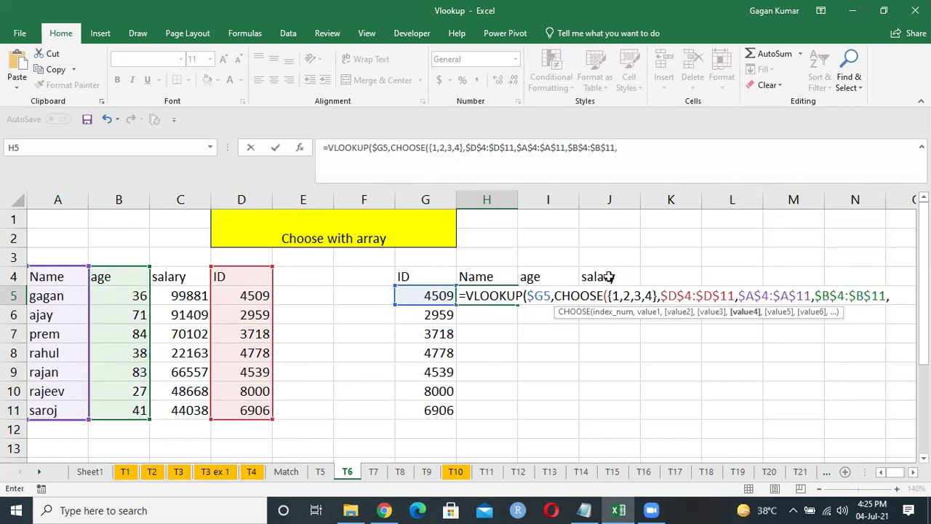
left_click_drag(174, 282, 182, 422)
key("F4")
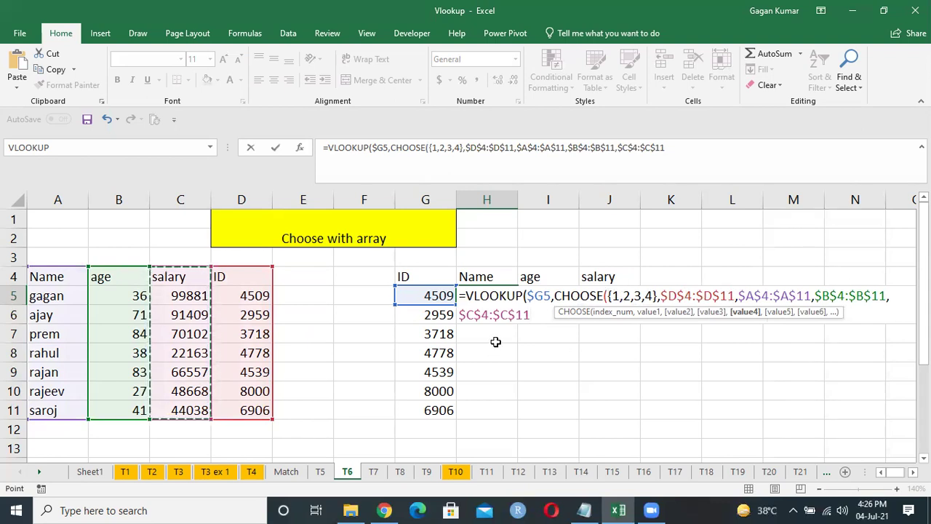
Finish the VLOOKUP in H5 with column index {2,3,4} and exact match 0, entering it as an ordinary formula.
type("),{")
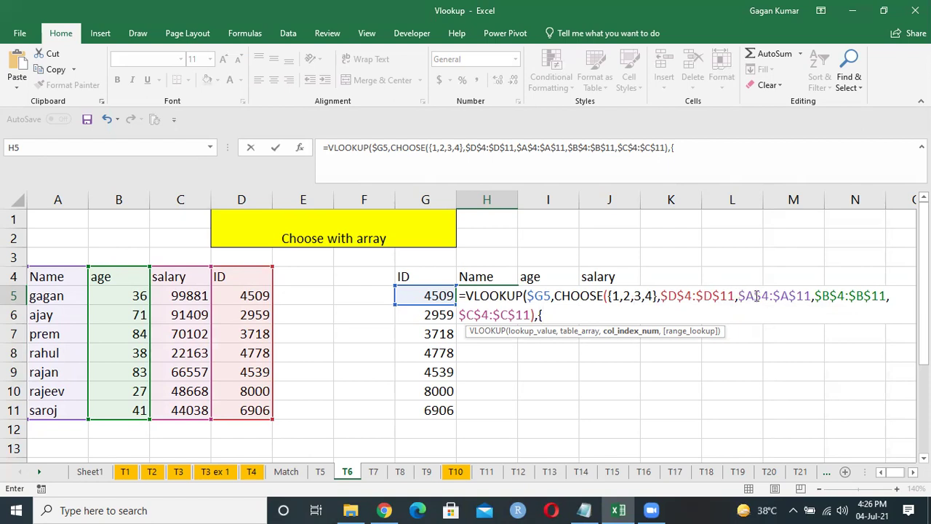
type("2,")
type("3,4},0)")
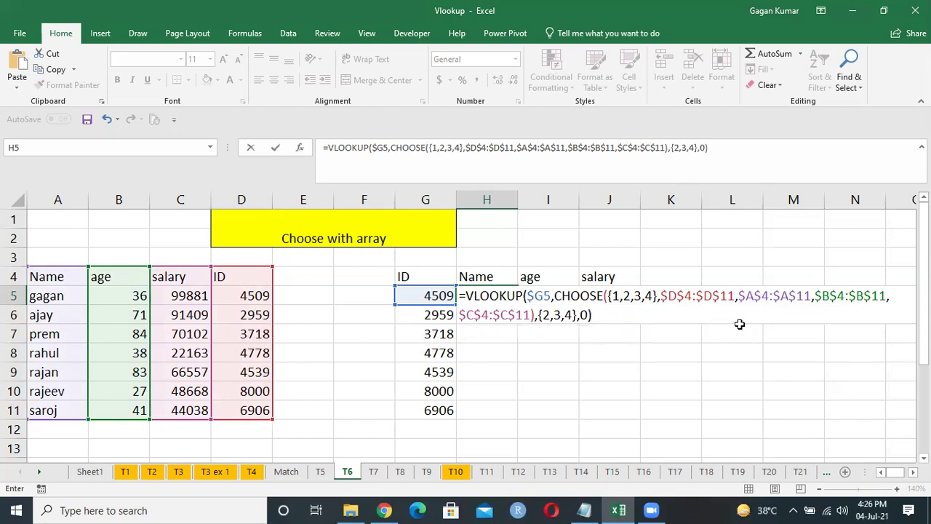
key("ctrl+shift+Return")
key("F2")
key("Return")
Extend the H5 formula across H5:J5 as a single array formula.
key("Up")
key("shift+Right")
key("shift+Right")
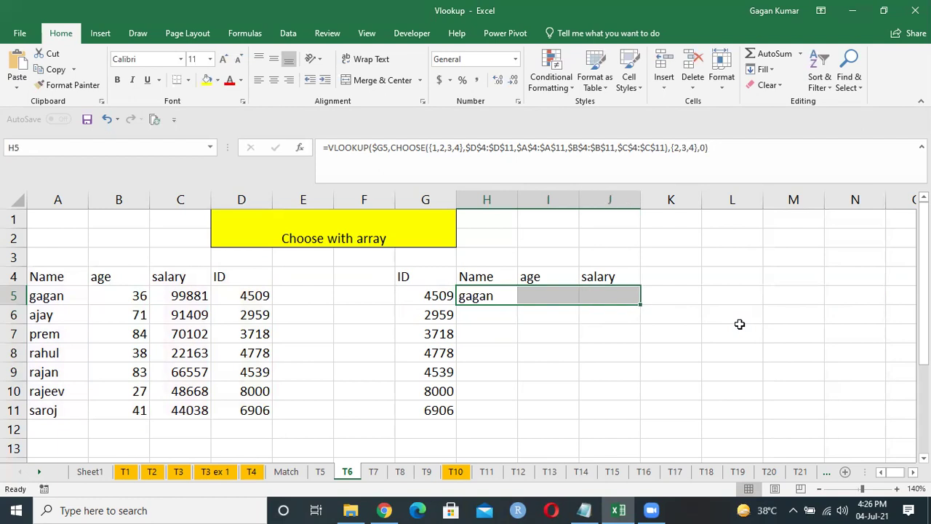
key("F2")
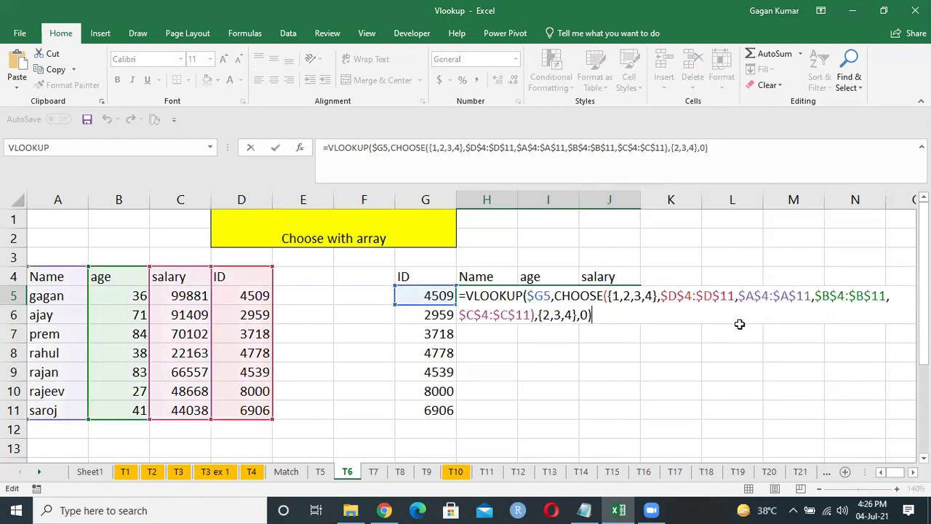
key("ctrl+shift+Return")
Fill the array formula in H5:J5 down to row 11.
key("shift+Down")
key("shift+Down")
key("shift+Down")
key("shift+Down")
key("shift+Down")
key("shift+Down")
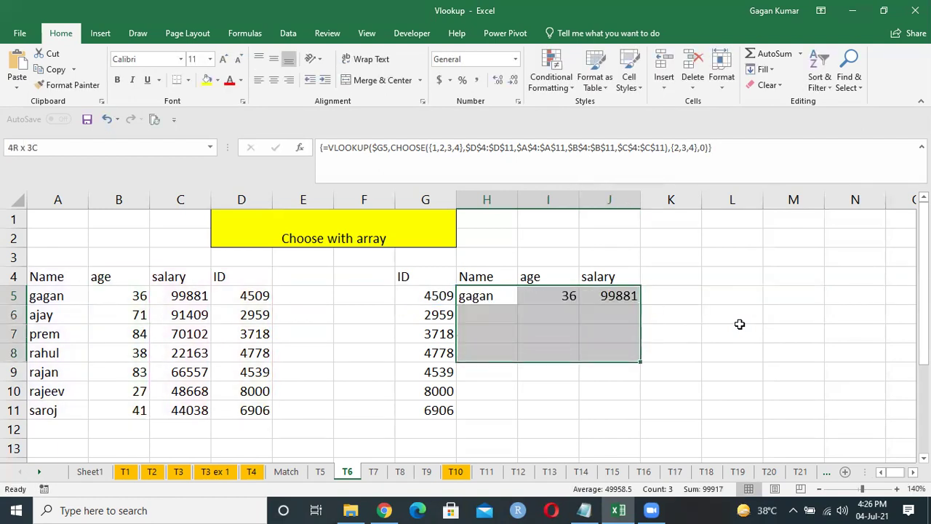
key("ctrl+d")
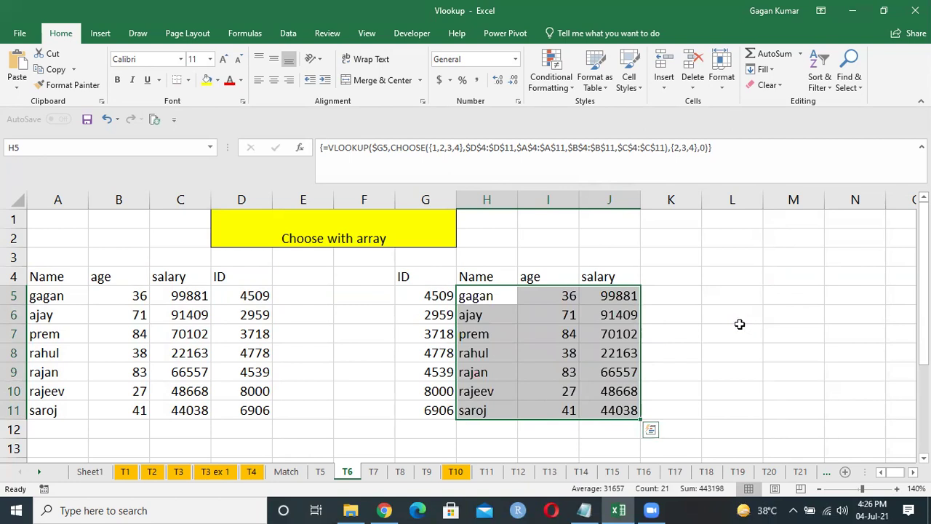
Undo the fill-down and the array entry across H5:J5.
key("ctrl+z")
key("ctrl+z")
key("Down")
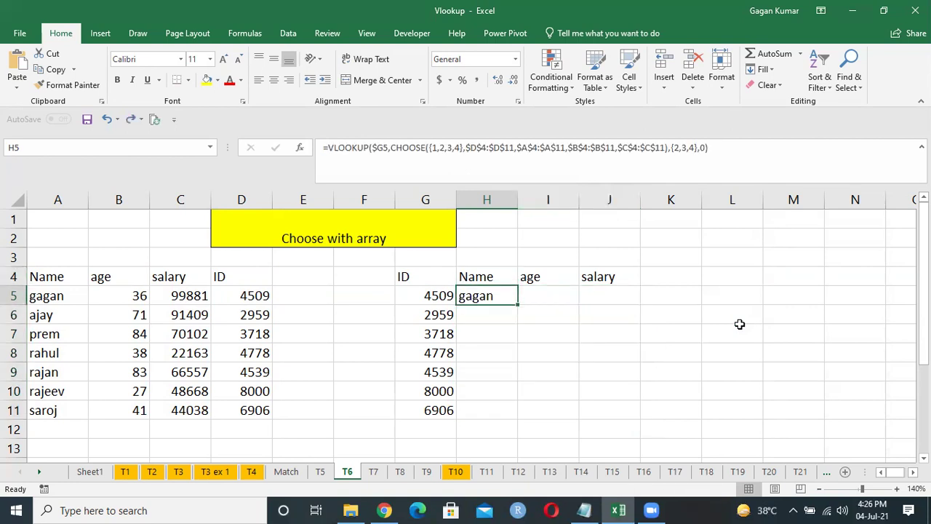
Reopen the formula in H5 and re-enter it as an ordinary single-cell formula.
key("Right")
key("Left")
key("F2")
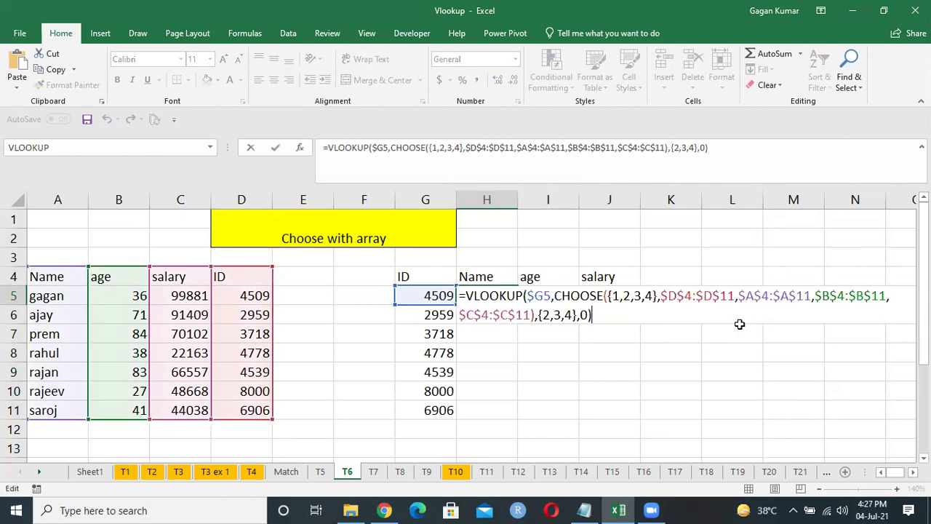
key("Return")
key("Up")
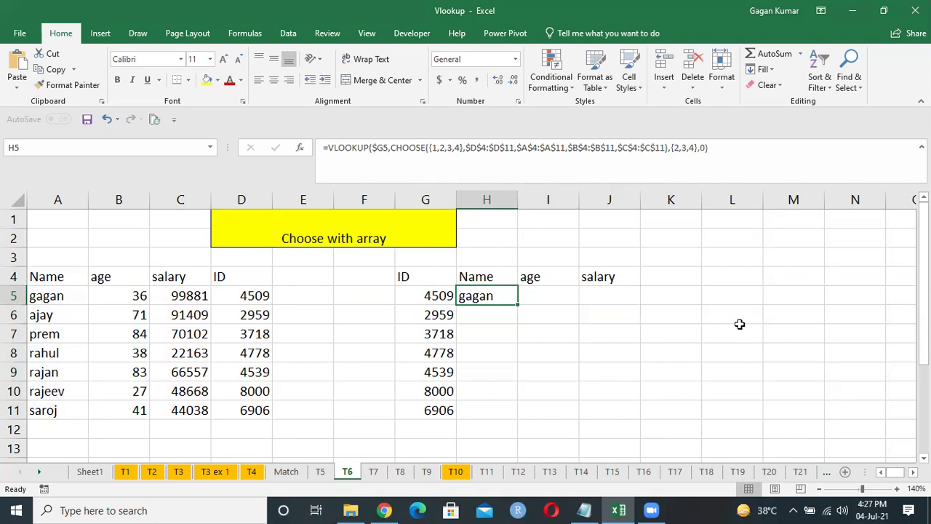
Enter the H5 VLOOKUP formula as one array formula over the Name, age and salary cells H5:J5.
key("shift+Right")
key("shift+Right")
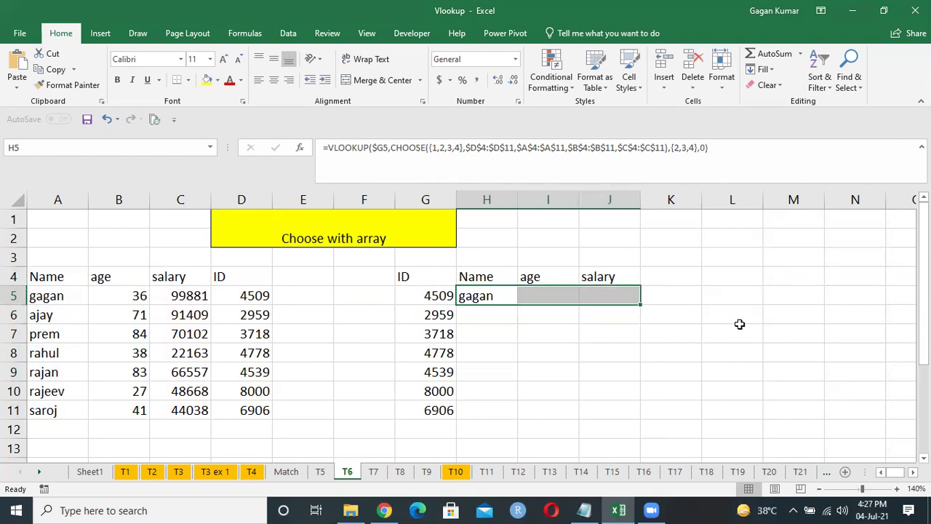
key("shift+Left")
key("shift+Left")
key("shift+Right")
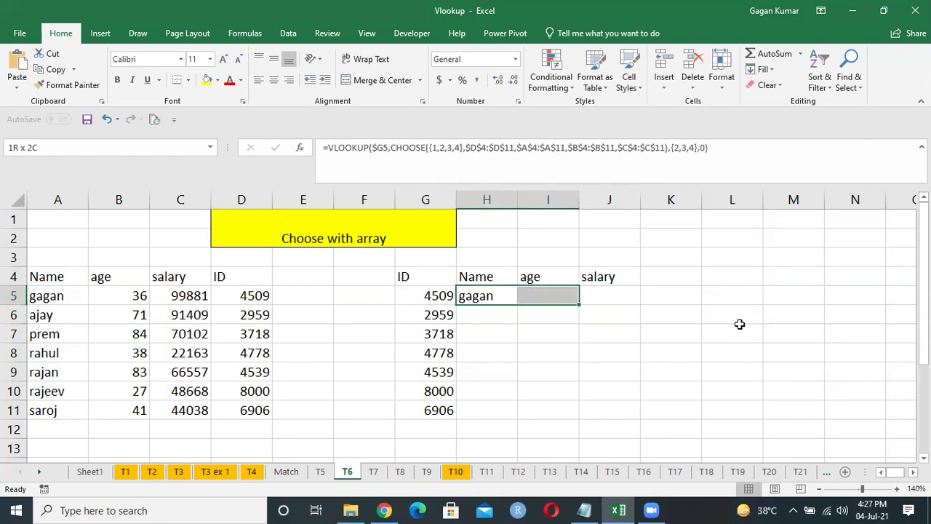
key("shift+Right")
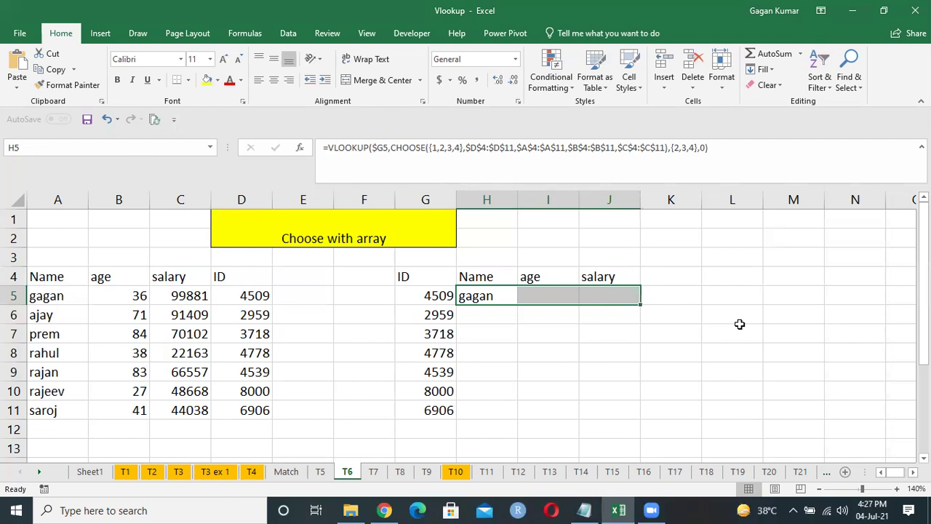
key("F2")
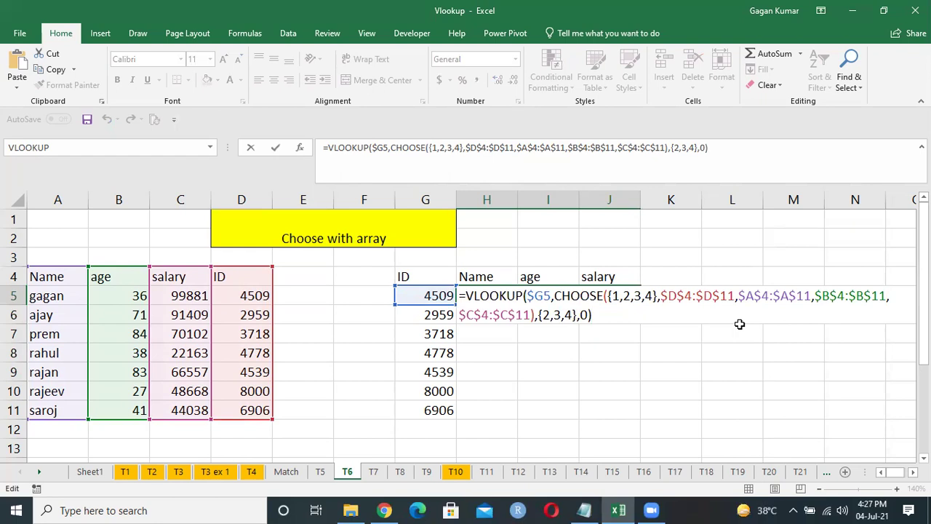
key("ctrl+shift+Return")
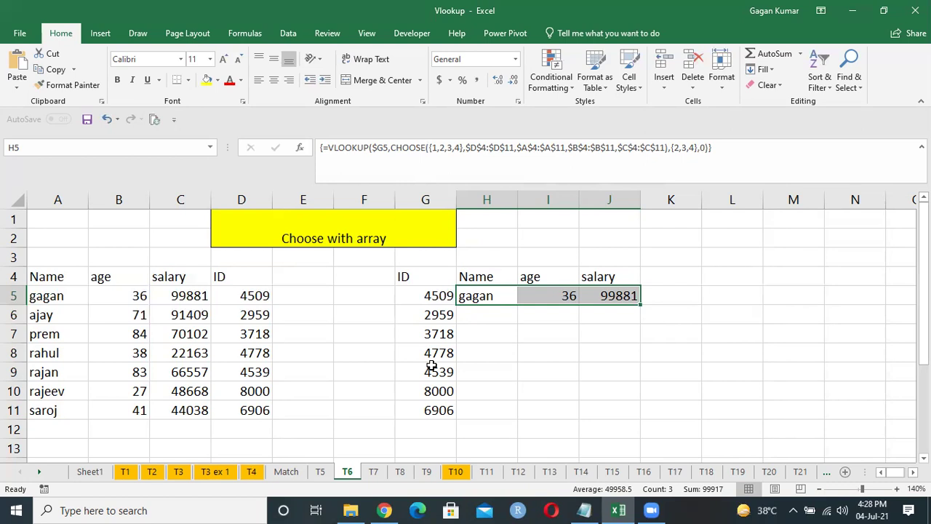
Fill the H5:J5 array formula down through row 11 for all remaining IDs.
mouse_move(432, 366)
left_mouse_down()
mouse_move(209, 349)
mouse_move(416, 369)
left_mouse_up()
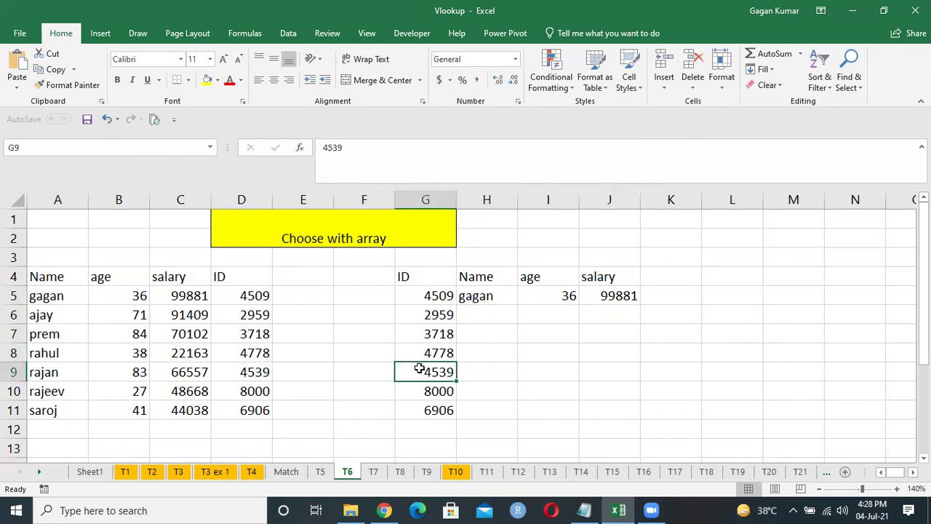
left_click(487, 299)
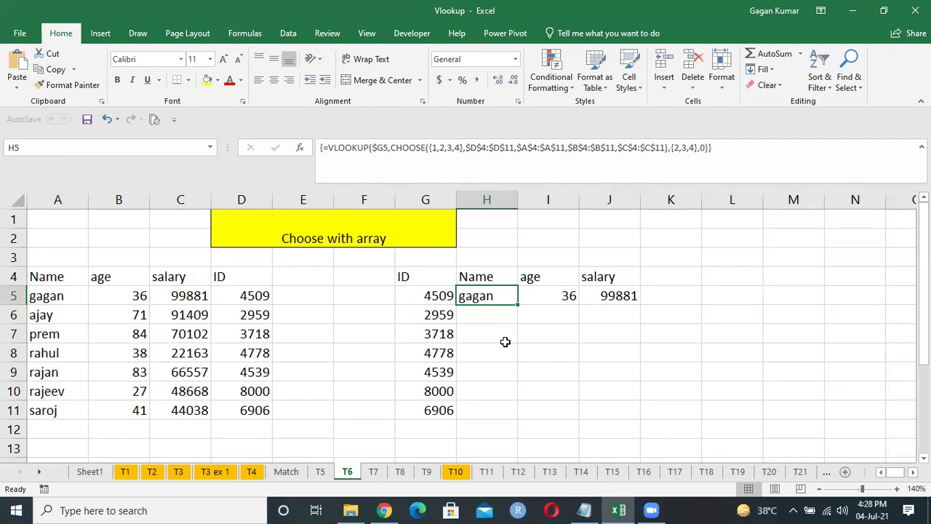
key("shift+Right")
key("shift+Right")
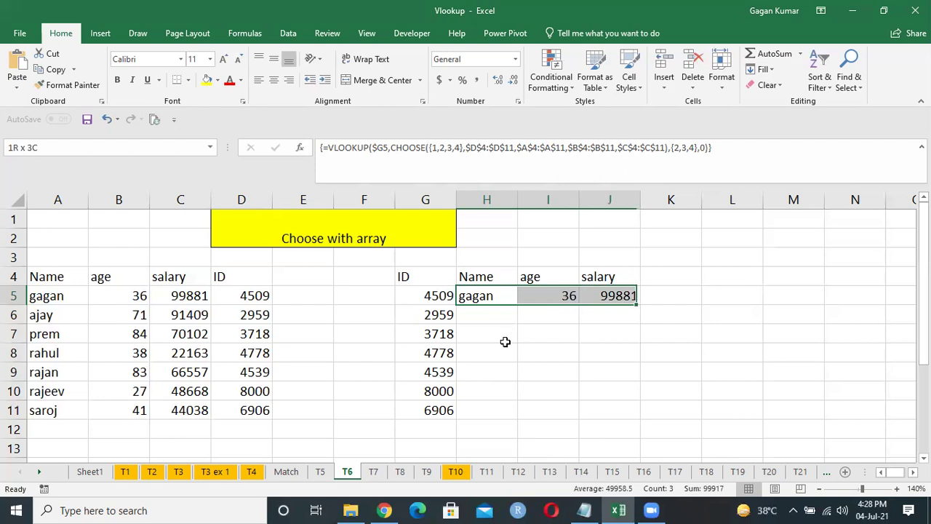
key("shift+Down")
key("shift+Down")
key("shift+Down")
key("shift+Down")
key("shift+Down")
key("shift+Down")
key("ctrl+d")
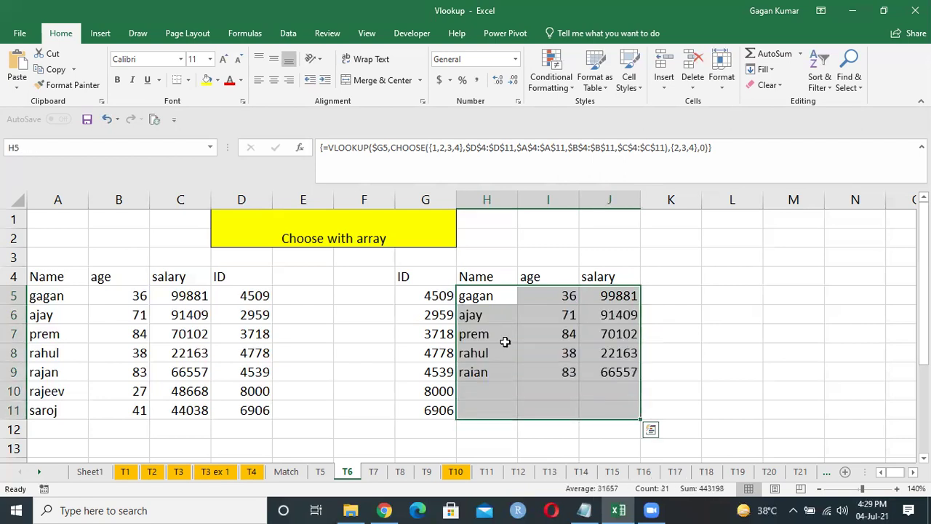
key("Down")
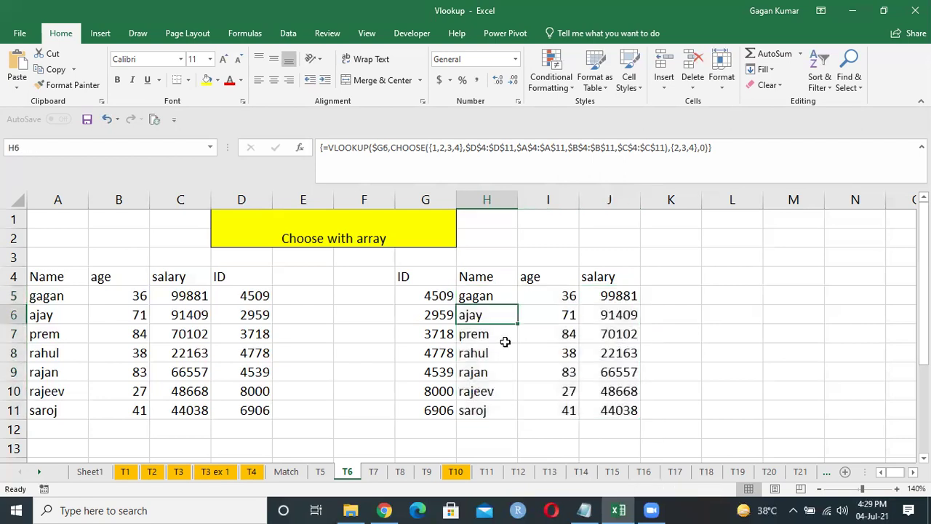
Open sheet T7 and look over its source table and lookup ID column.
left_click(560, 490)
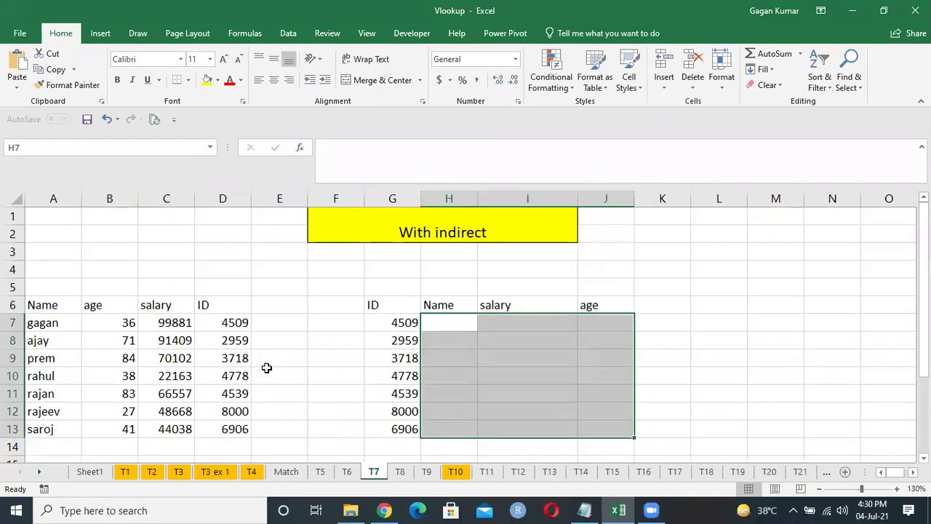
left_click(252, 372)
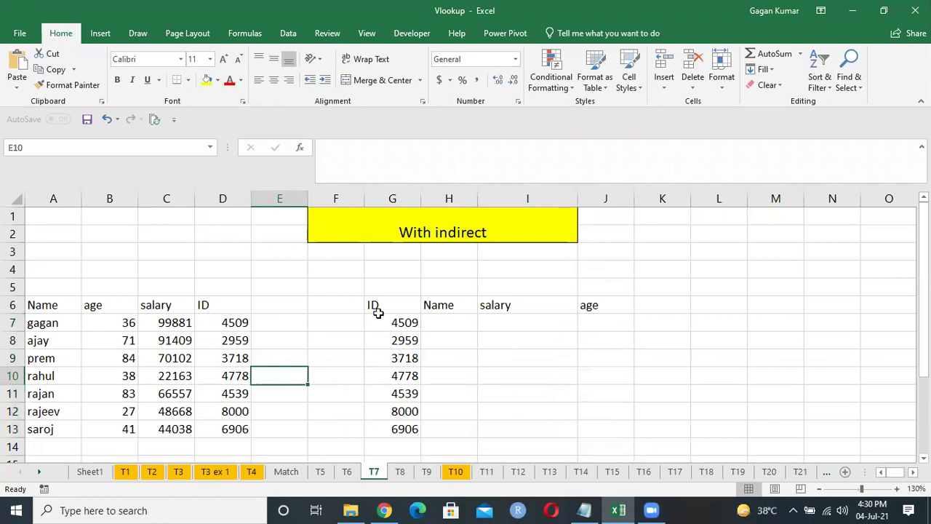
left_click(401, 318)
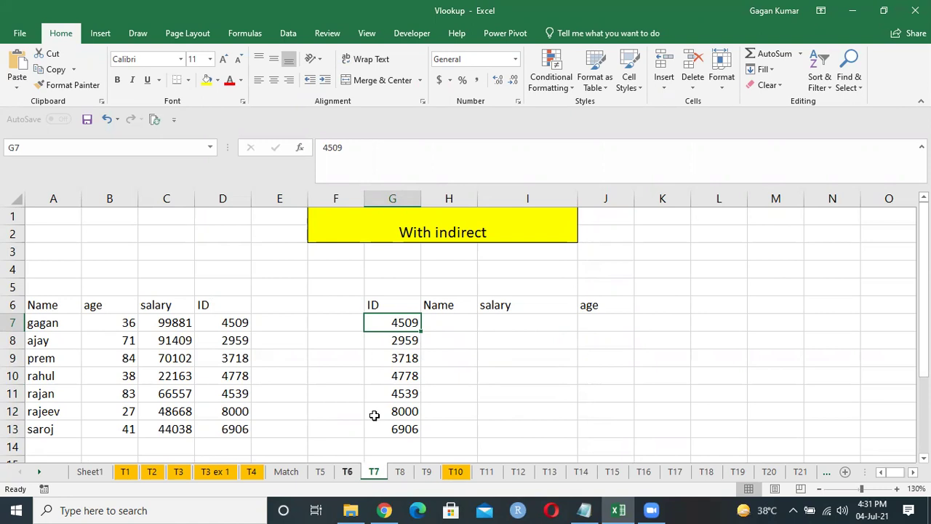
Return to sheet T6 and change the heading in H4 to age.
key("ctrl+Page_Up")
left_click(495, 280)
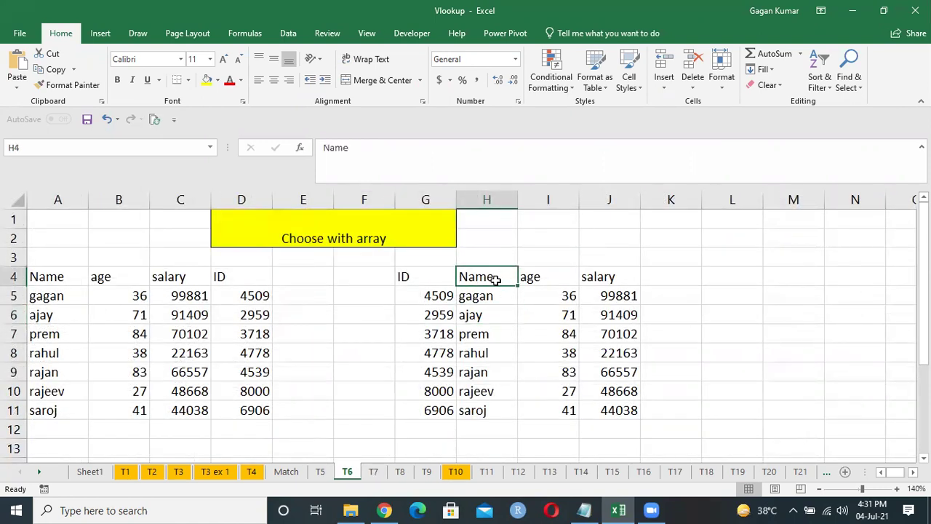
type("age")
key("Return")
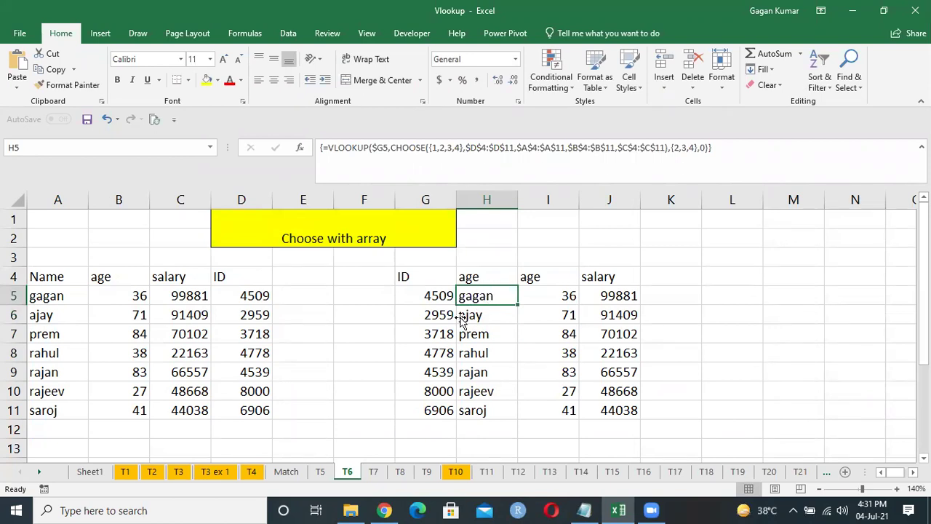
Set the heading in H4 back to name.
left_click(481, 277)
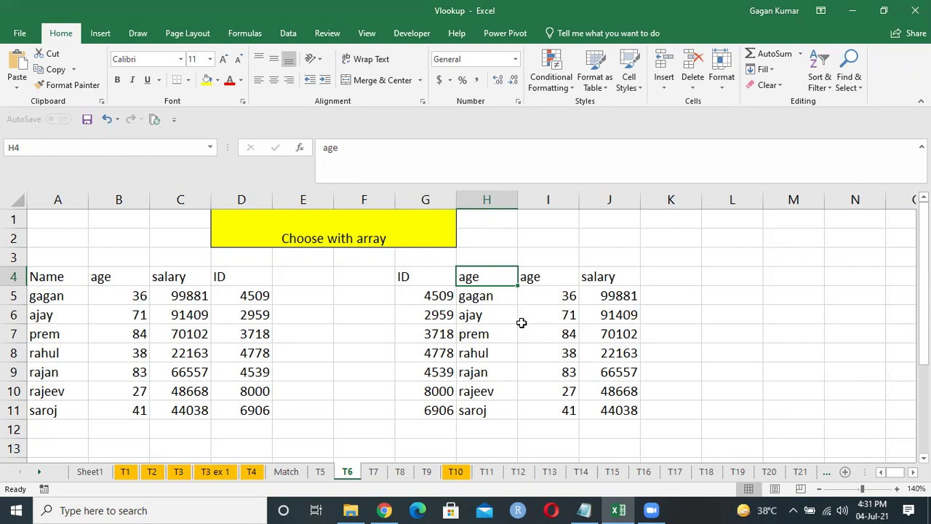
type("name")
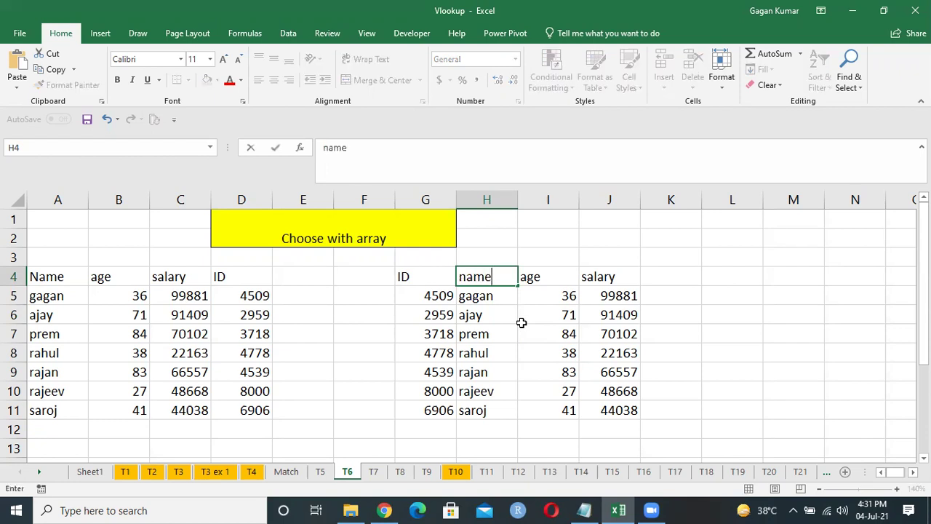
key("Return")
Switch to sheet T7 and go to the first empty result cell under Name, H7.
key("ctrl+Page_Down")
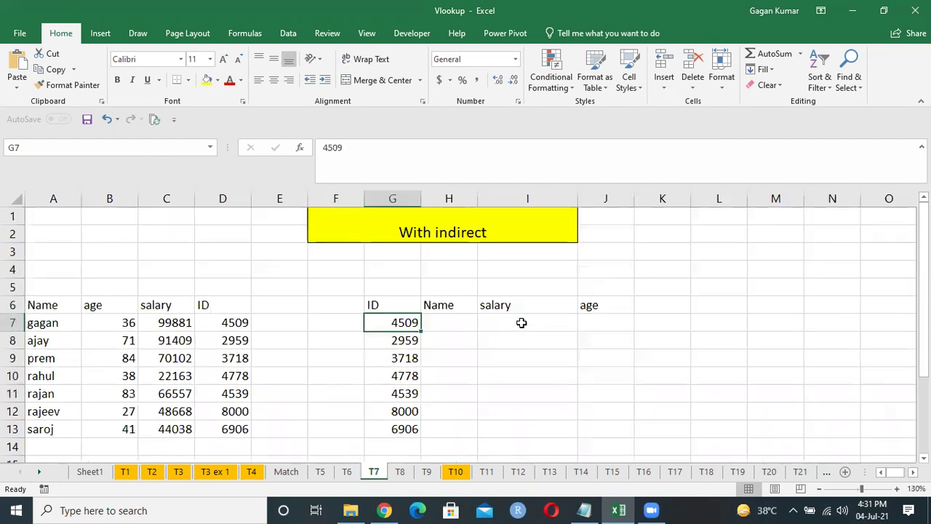
key("Right")
key("Right")
key("Left")
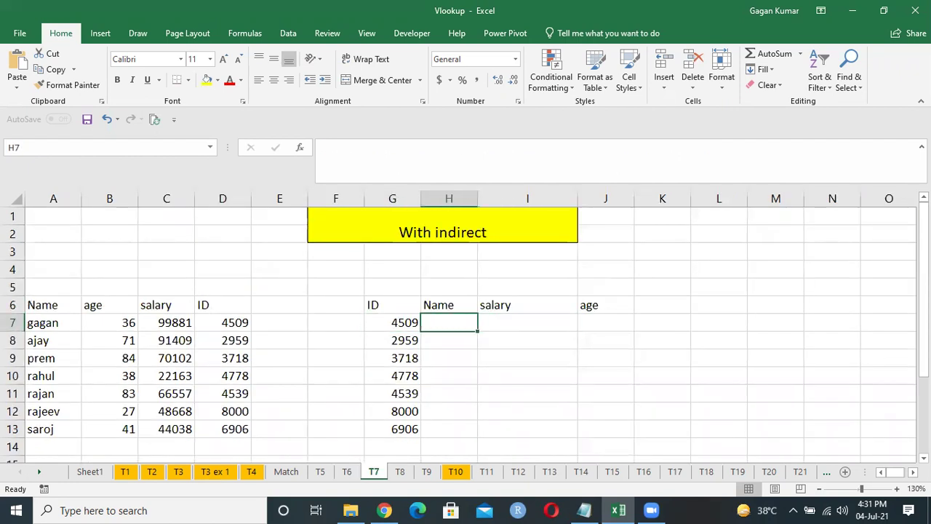
Create named ranges for the source table A6:D13 using only the top row headings as names.
key("Left")
key("Left")
key("Left")
key("Left")
key("Up")
key("ctrl+shift+Down")
key("ctrl+shift+Left")
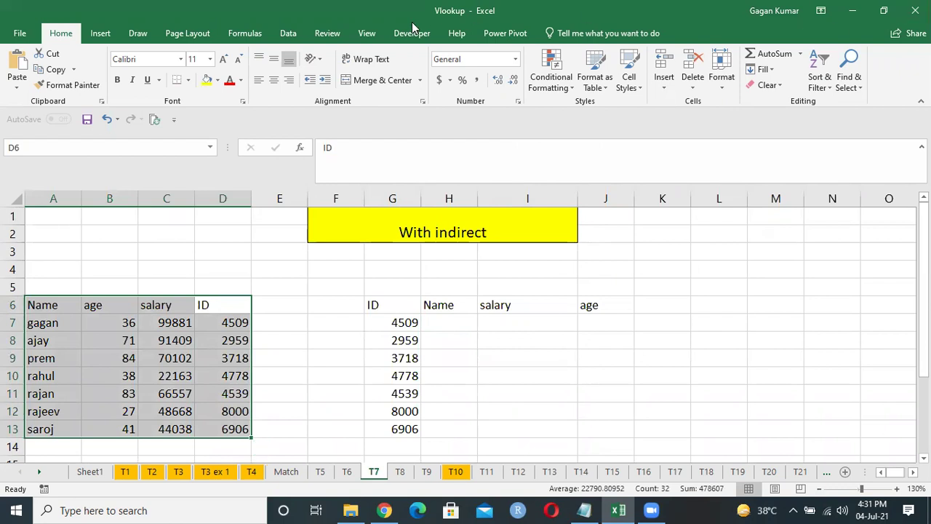
left_click(288, 34)
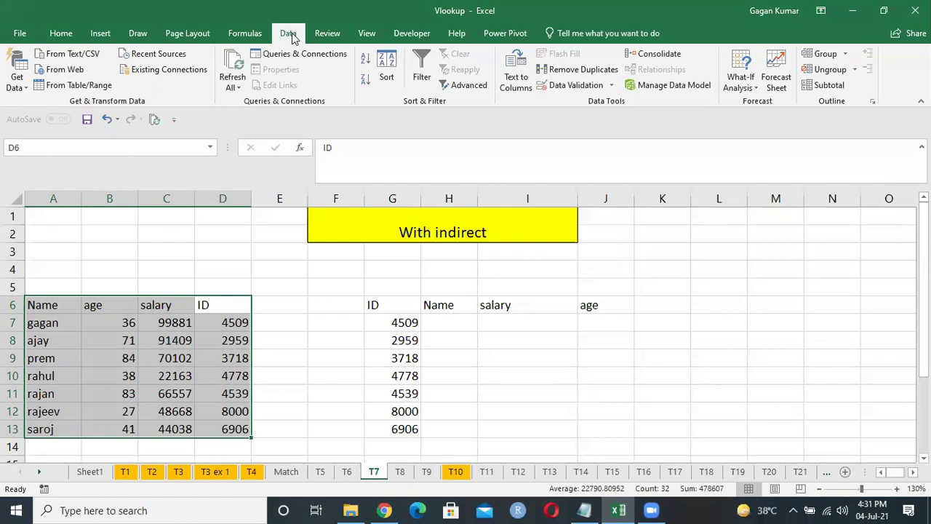
left_click(246, 34)
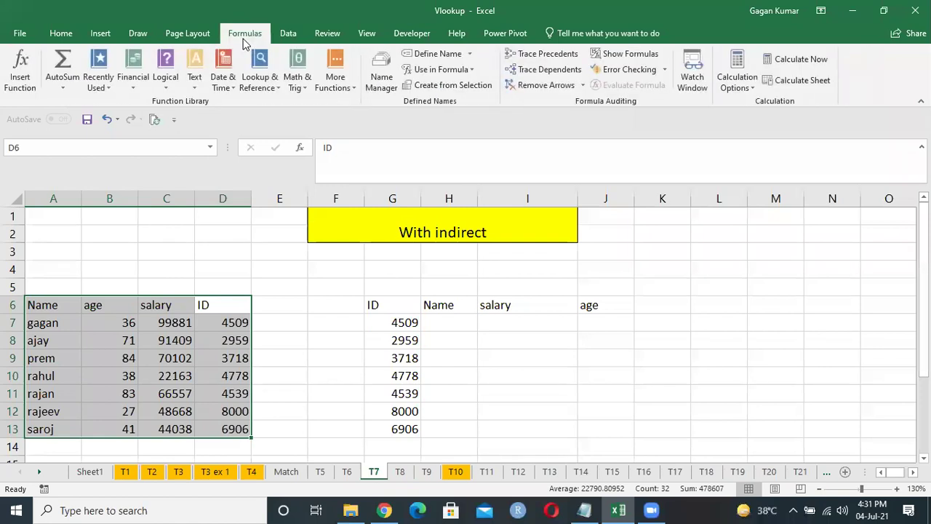
left_click(444, 89)
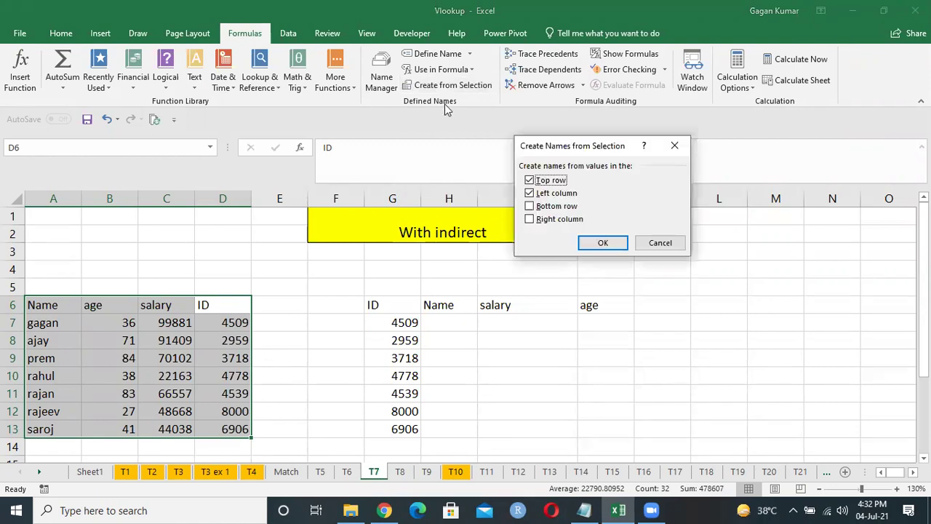
left_click(530, 193)
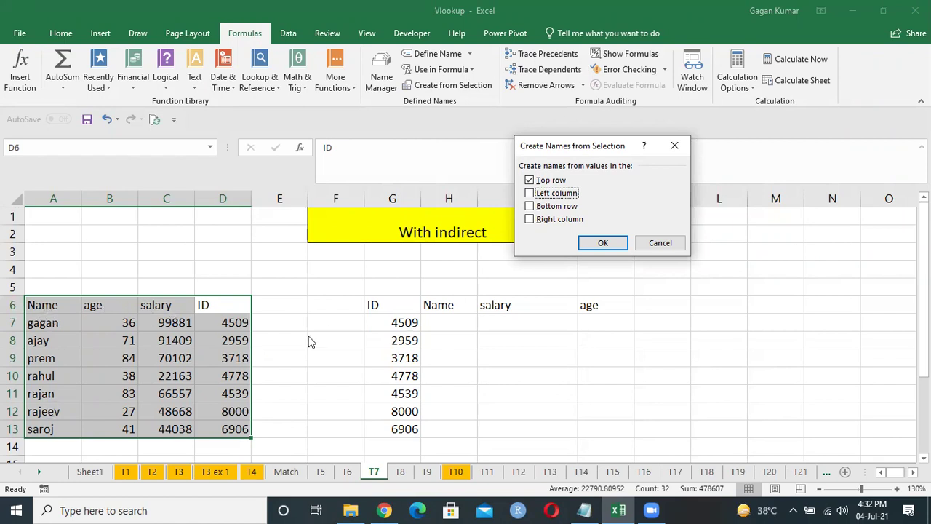
left_click(603, 243)
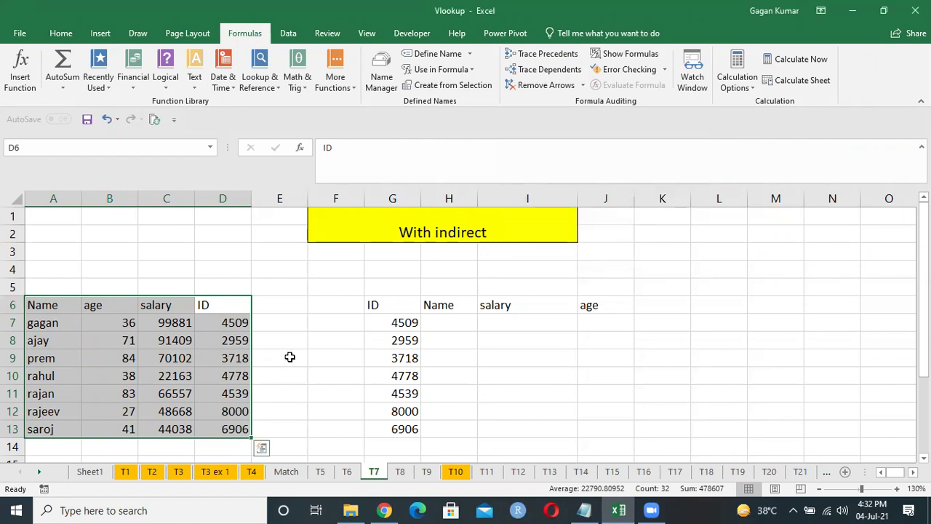
Check the range name assigned to the data cells of each source column: Name, age, salary and ID.
left_click(207, 356)
left_click(207, 355)
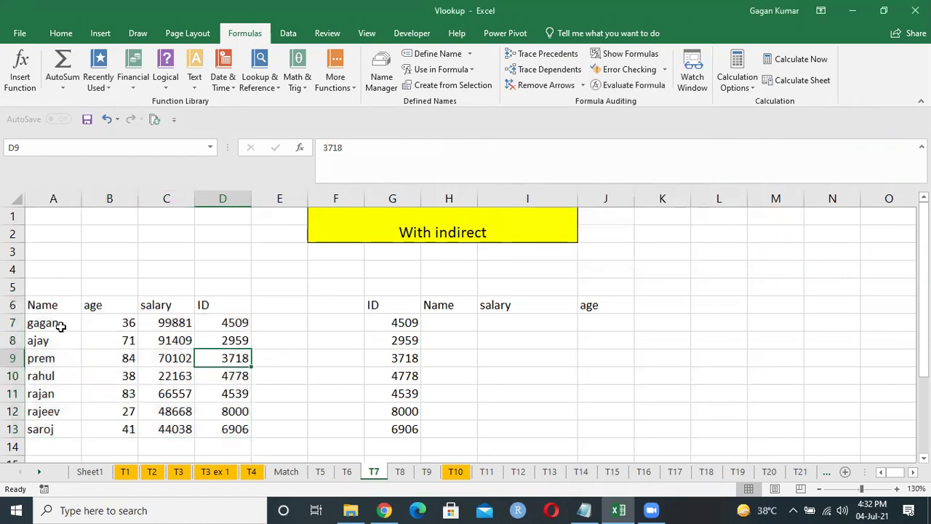
left_click(32, 342)
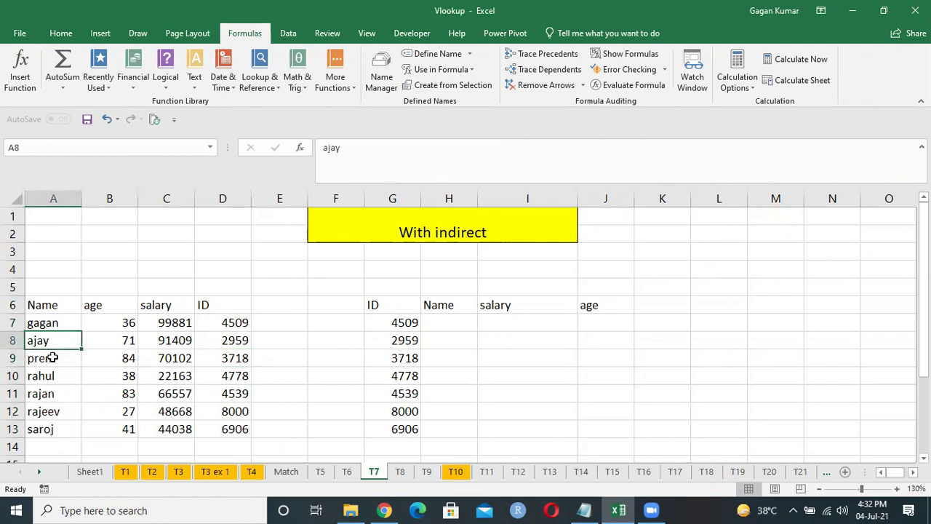
left_click_drag(73, 318, 64, 425)
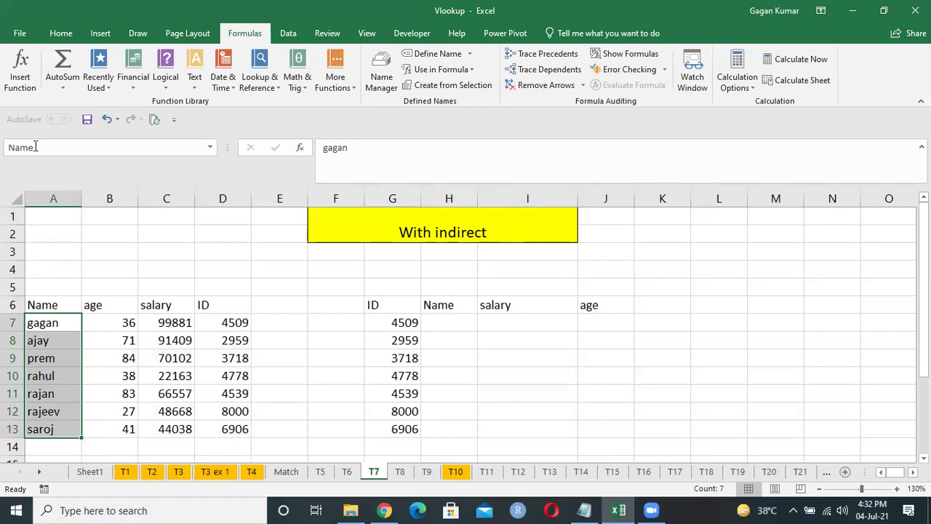
left_click(122, 322)
left_click_drag(121, 371, 123, 429)
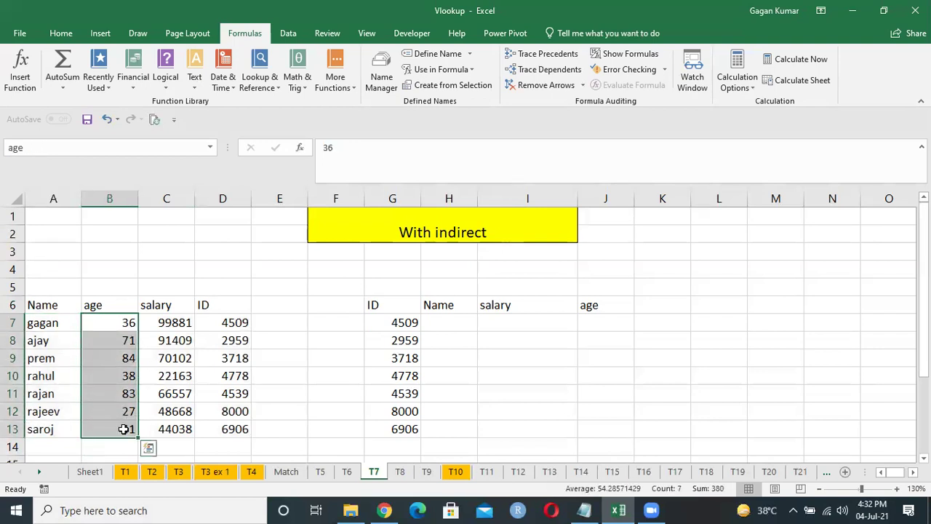
left_click_drag(183, 323, 180, 427)
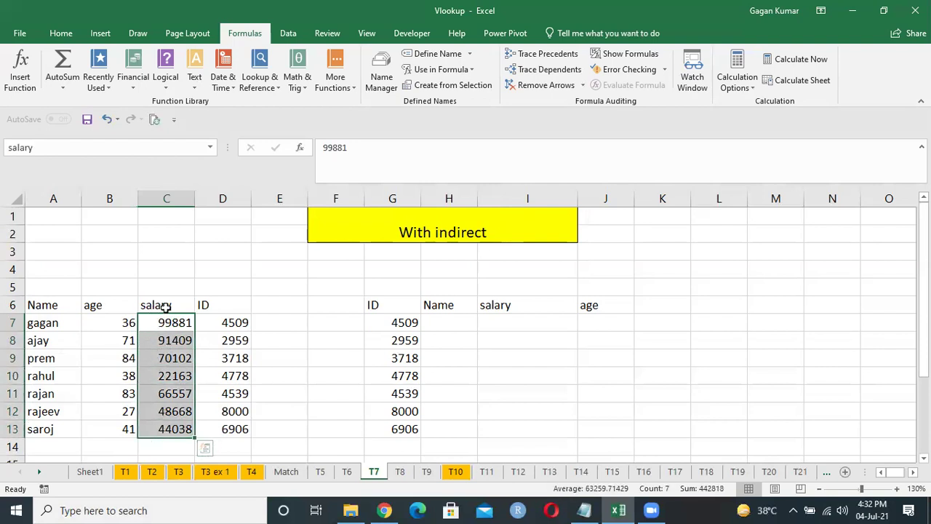
left_click_drag(221, 321, 227, 429)
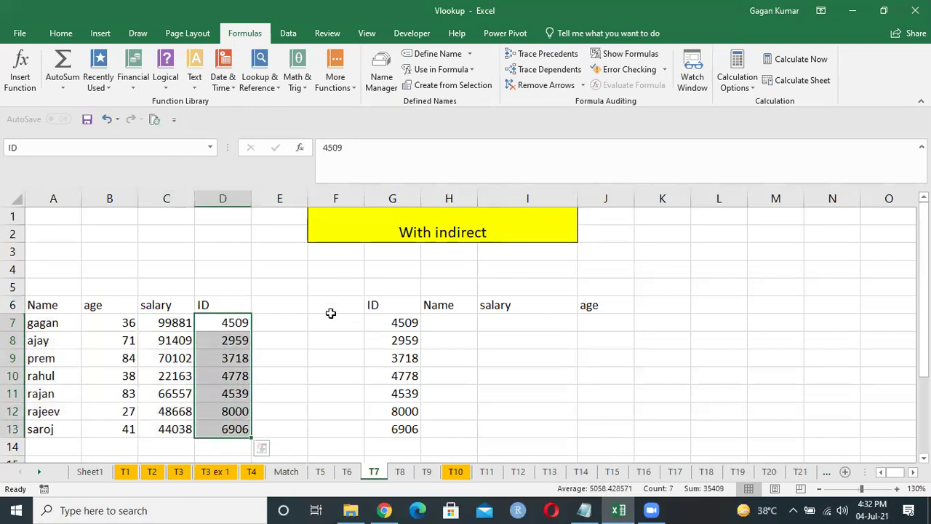
Try referencing the named ranges in F4 with =id and =salary, and discard the entry.
left_click(329, 268)
type("=id")
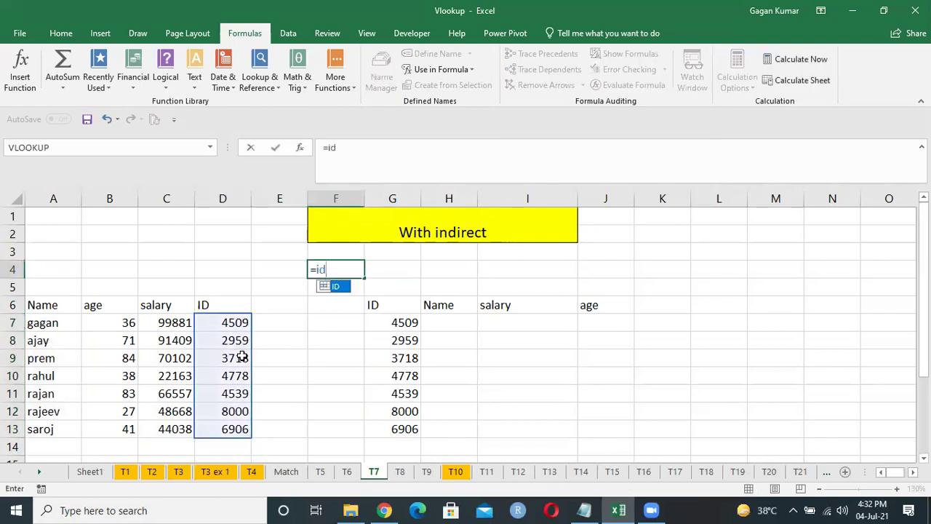
key("BackSpace")
key("BackSpace")
type("salary")
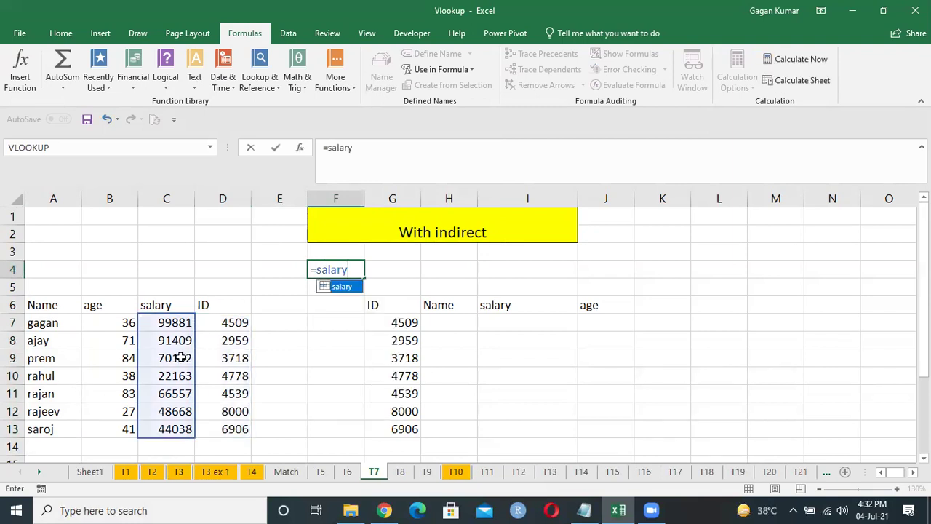
key("Escape")
key("Escape")
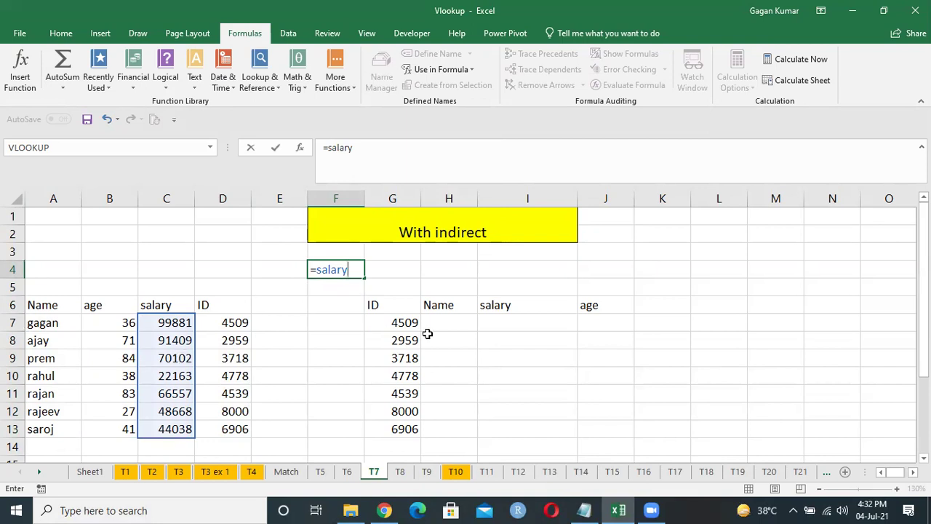
Start a VLOOKUP formula in H7 with $G7 as the column-locked lookup value.
left_click(470, 322)
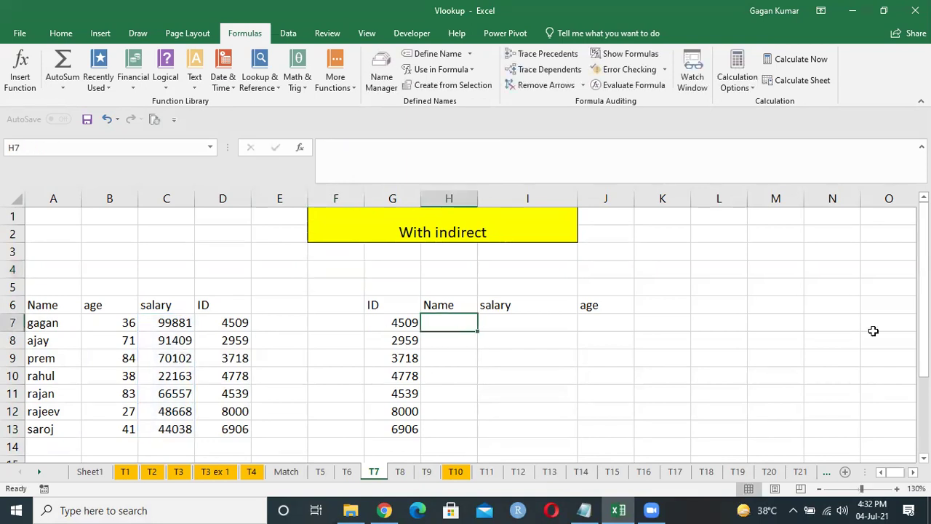
type("=vl")
key("Tab")
key("Left")
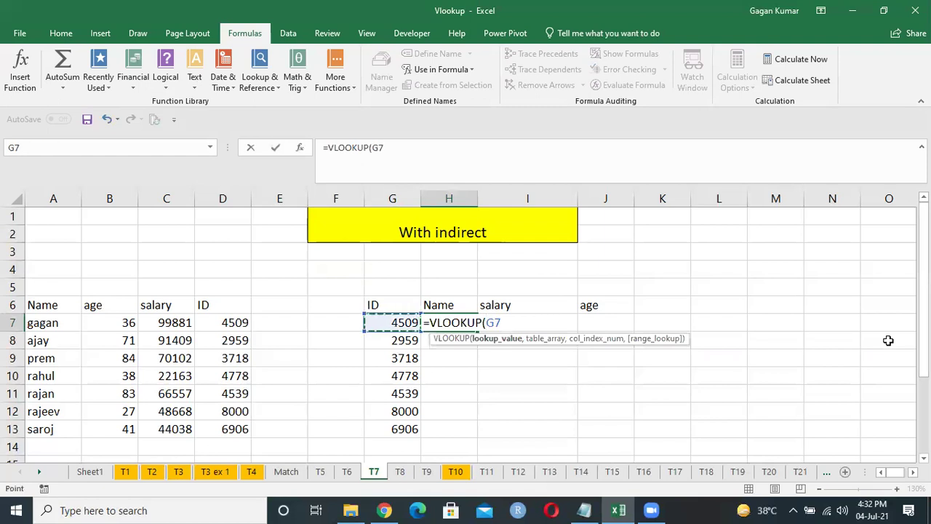
key("F4")
key("F4")
key("F4")
Build the table array of the H7 formula as CHOOSE({1,2},id,Name.
type(",cho")
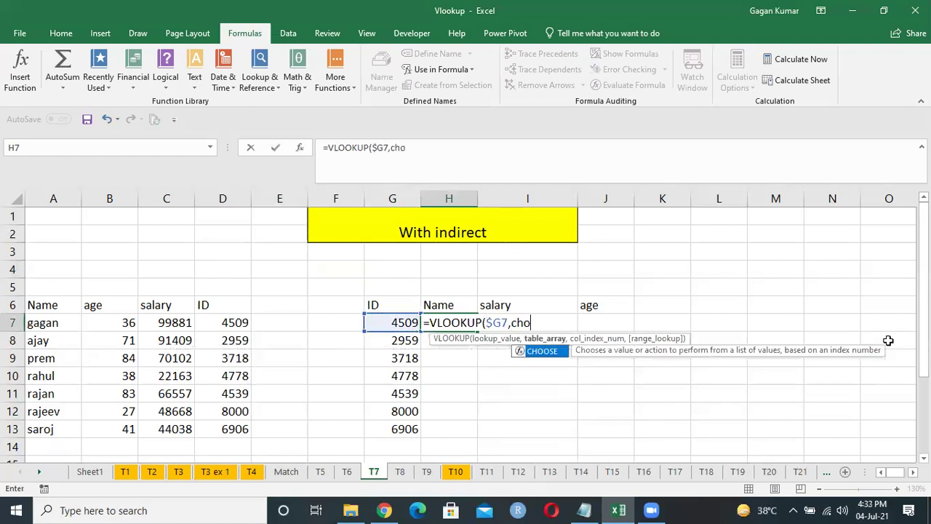
key("Tab")
type("2}")
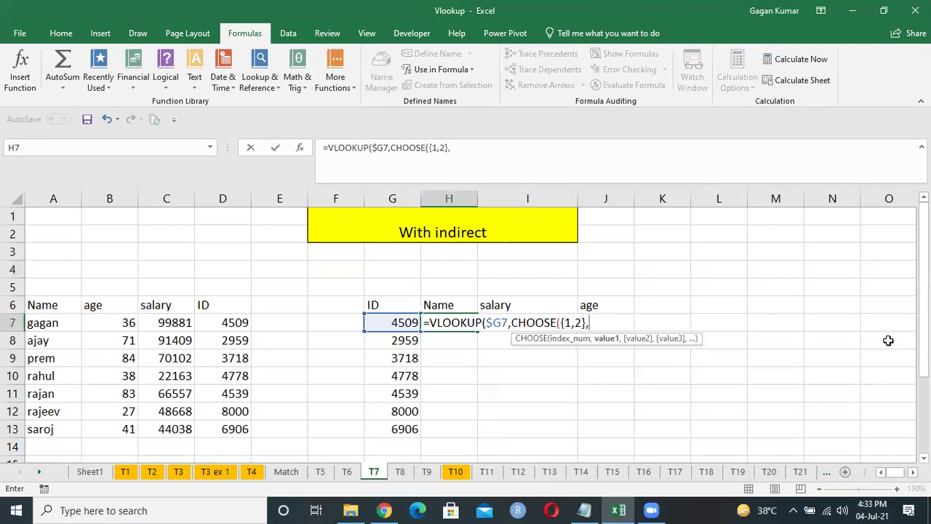
type(",id")
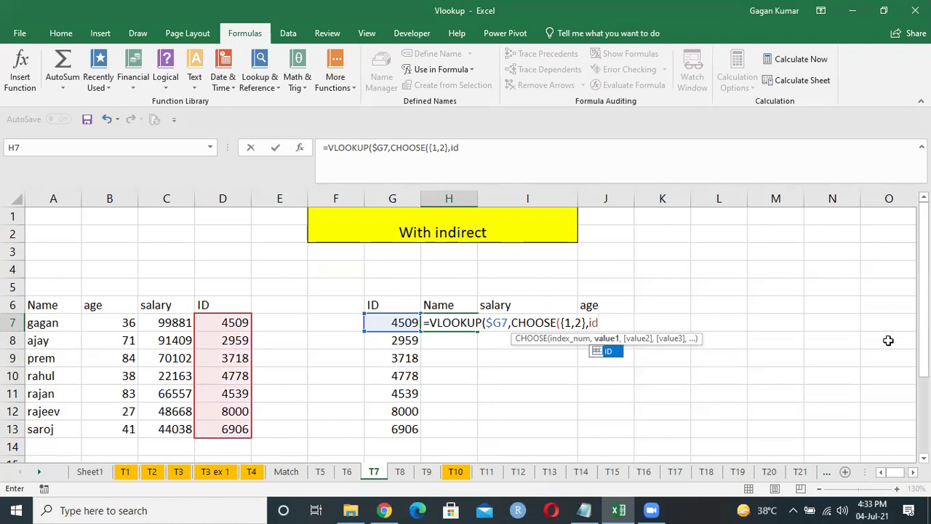
type(",")
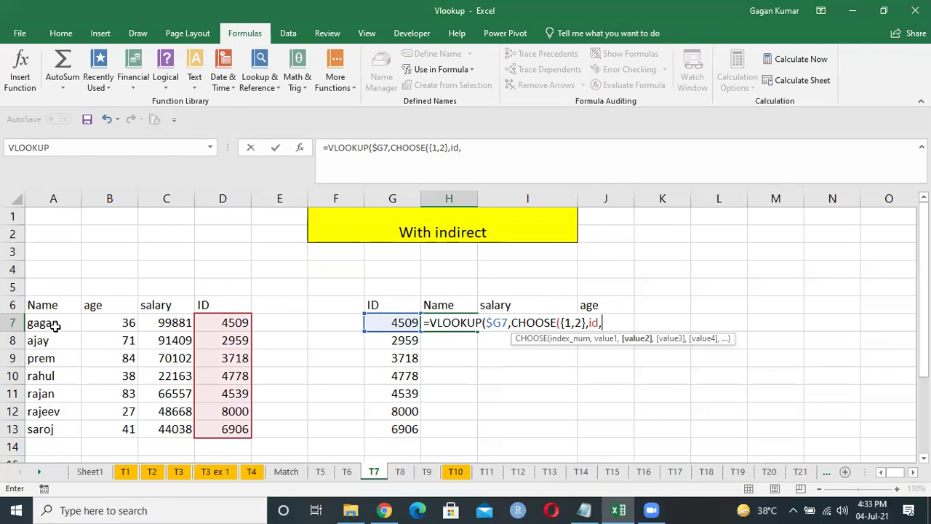
type("Name")
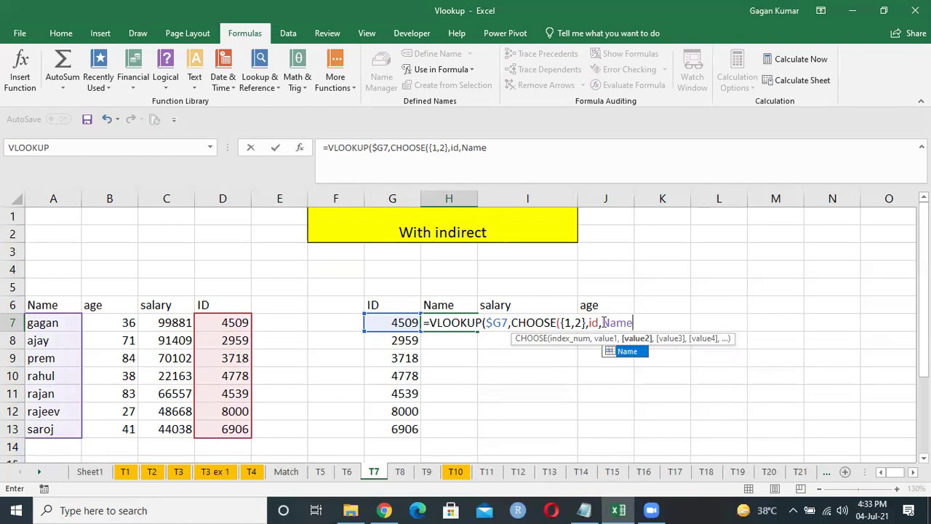
Wrap the Name argument in INDIRECT and close both the INDIRECT and CHOOSE functions.
key("F2")
key("Left")
key("Left")
key("Left")
key("Left")
type("in")
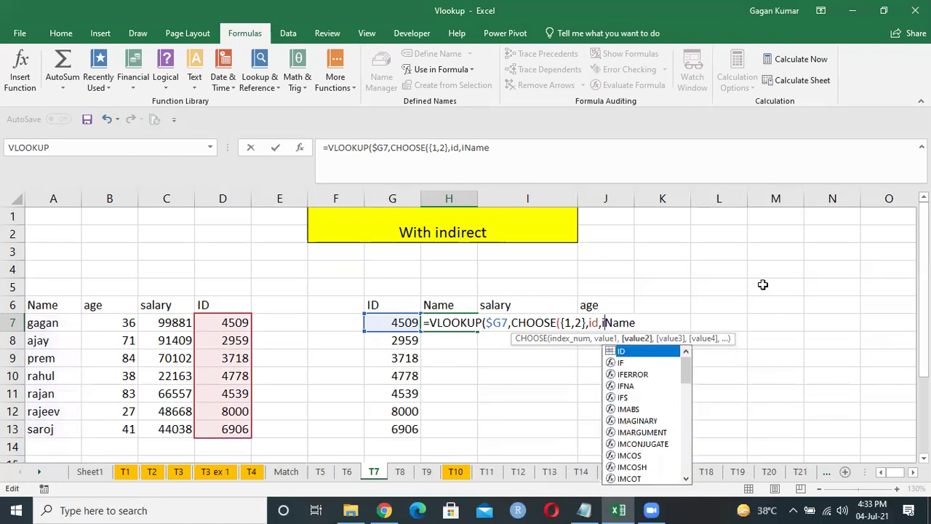
key("Tab")
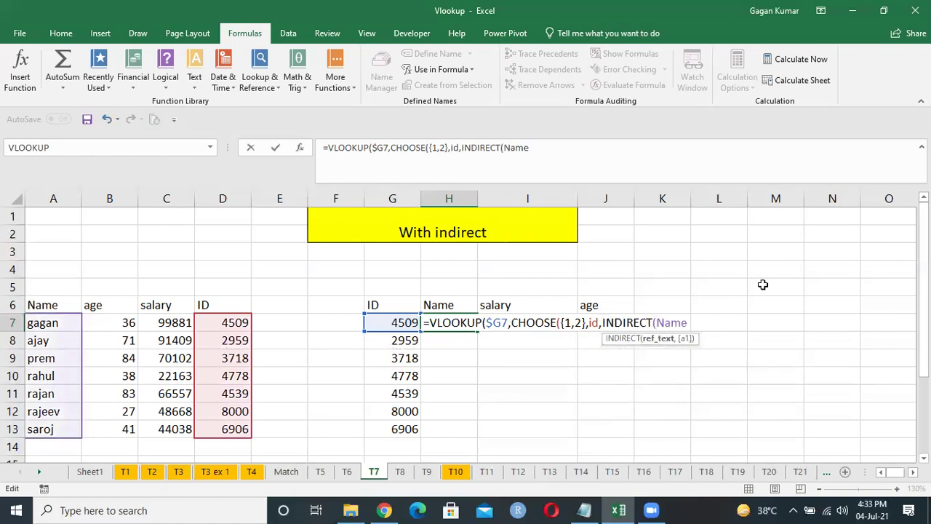
left_click(700, 321)
type(")")
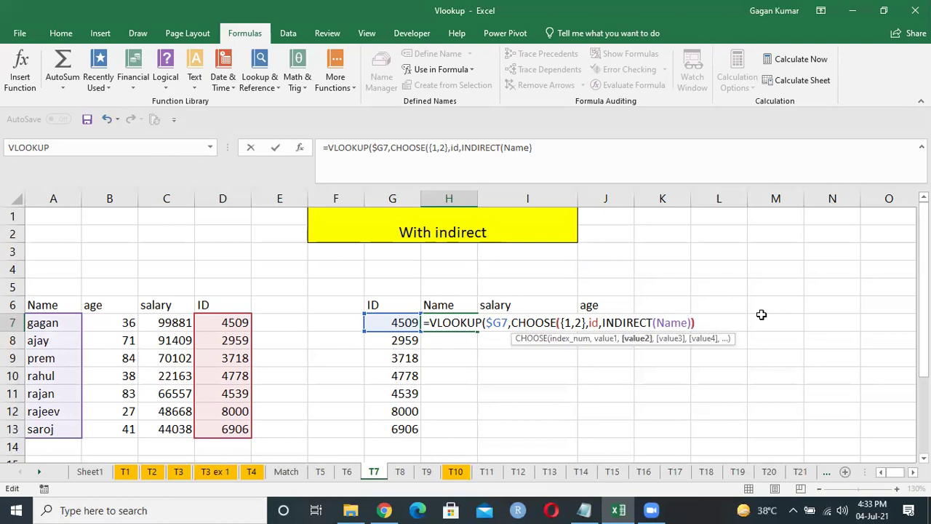
type(")")
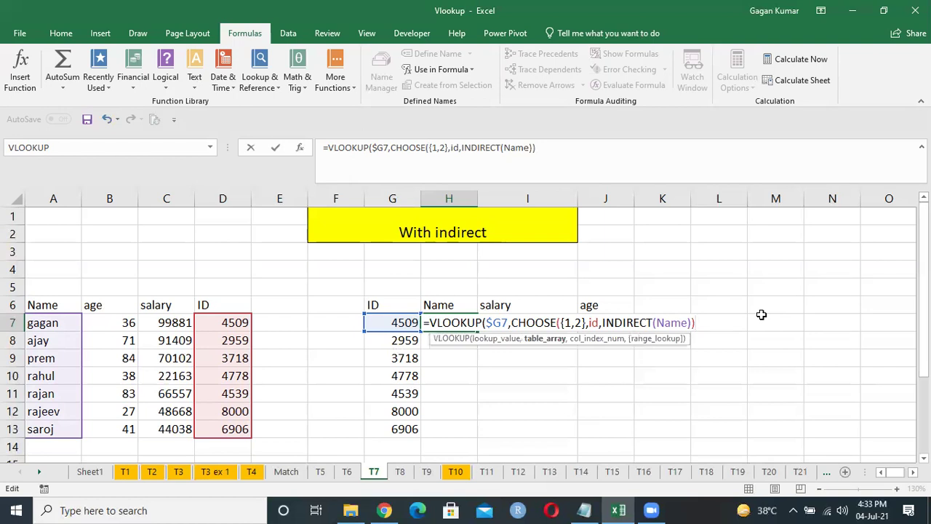
Complete the H7 VLOOKUP with column index 2 and exact match 0, and enter it as an array formula.
type(",2,")
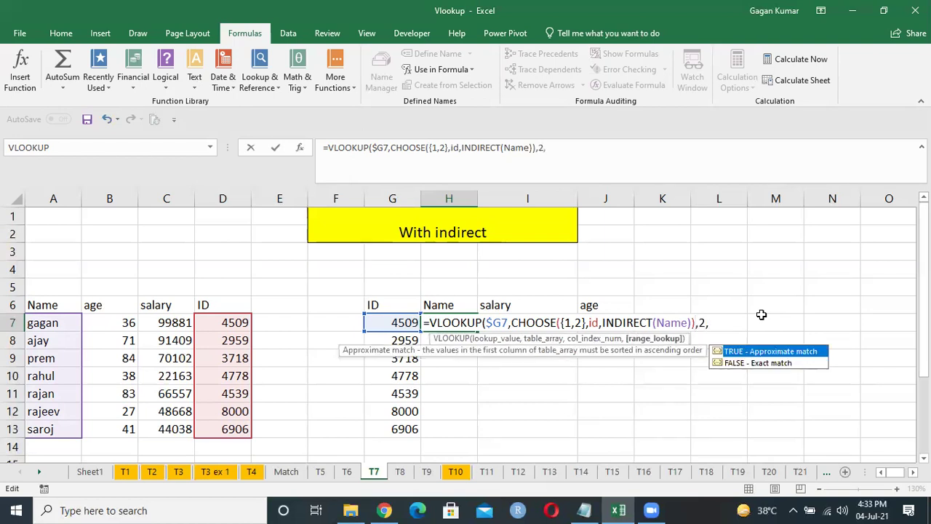
double_click(594, 322)
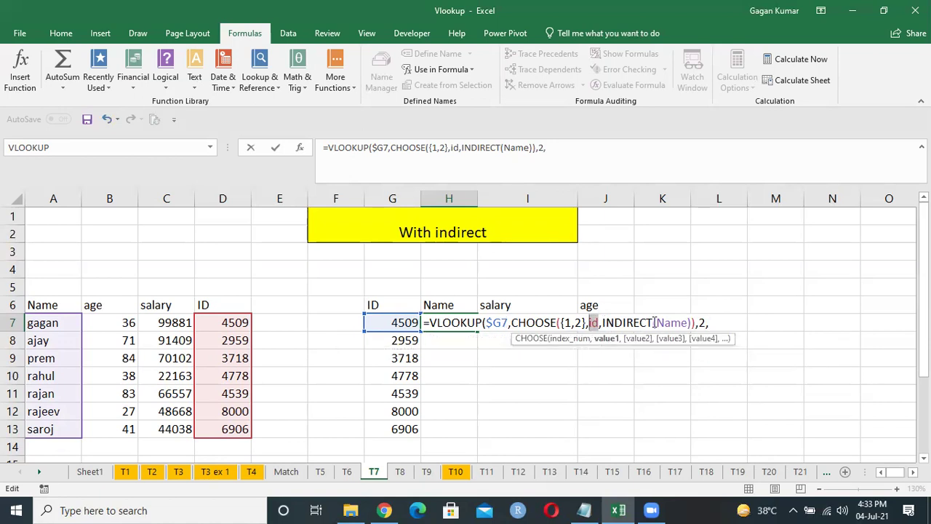
left_click(726, 321)
type("0)")
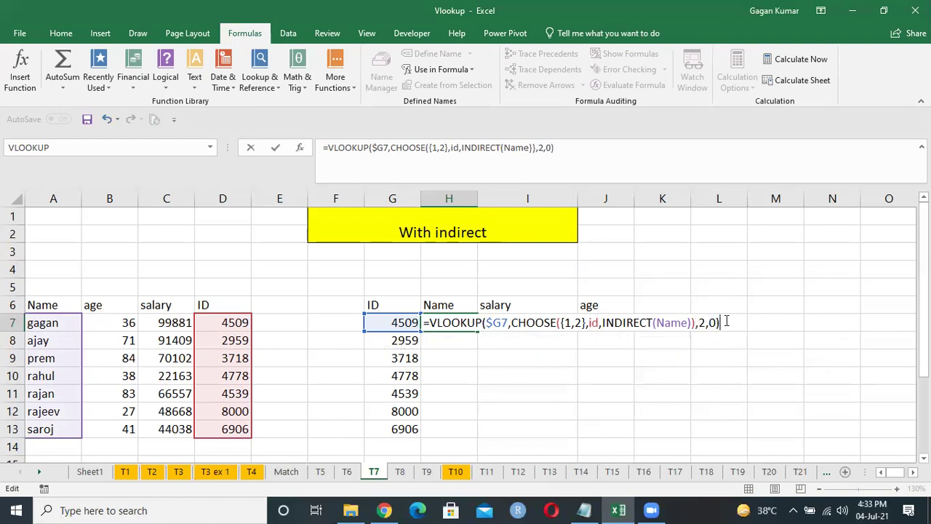
key("Return")
key("Up")
key("F2")
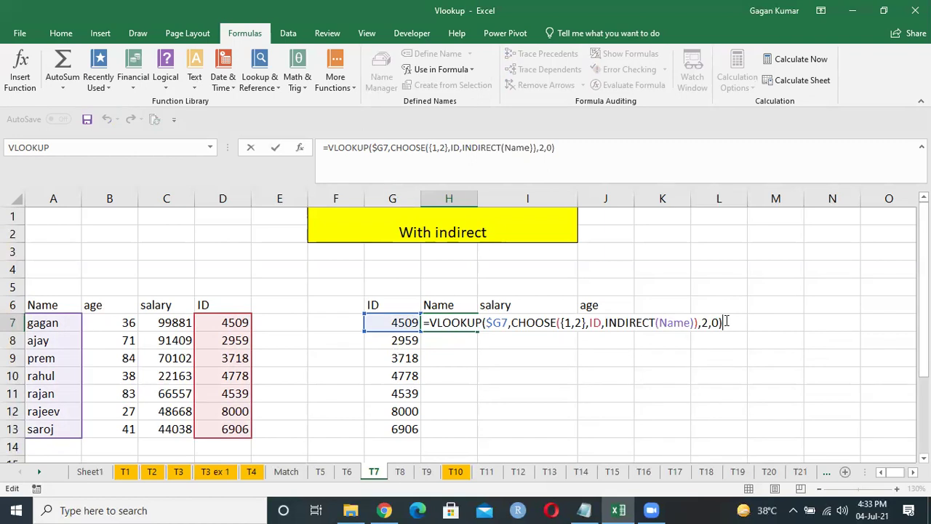
key("ctrl+shift+Return")
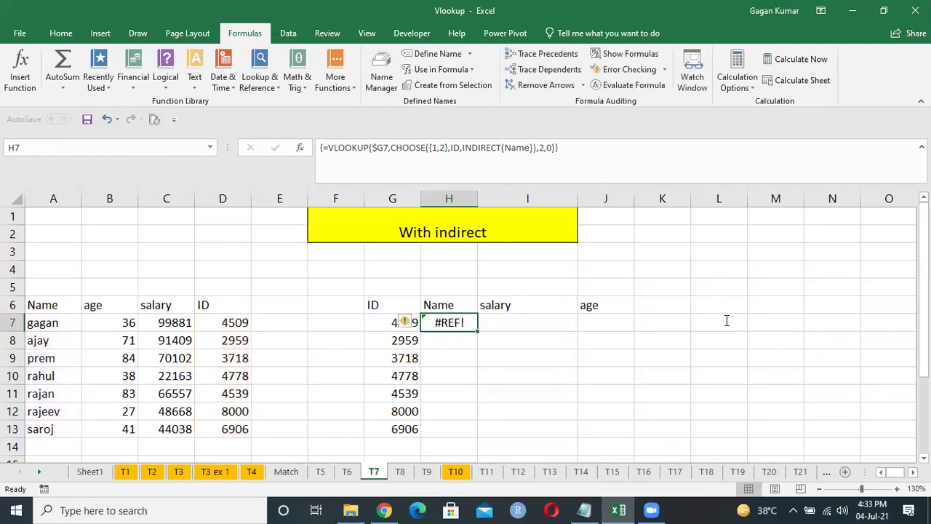
Delete the INDIRECT(Name) argument and CHOOSE's closing parenthesis from the H7 formula.
key("F2")
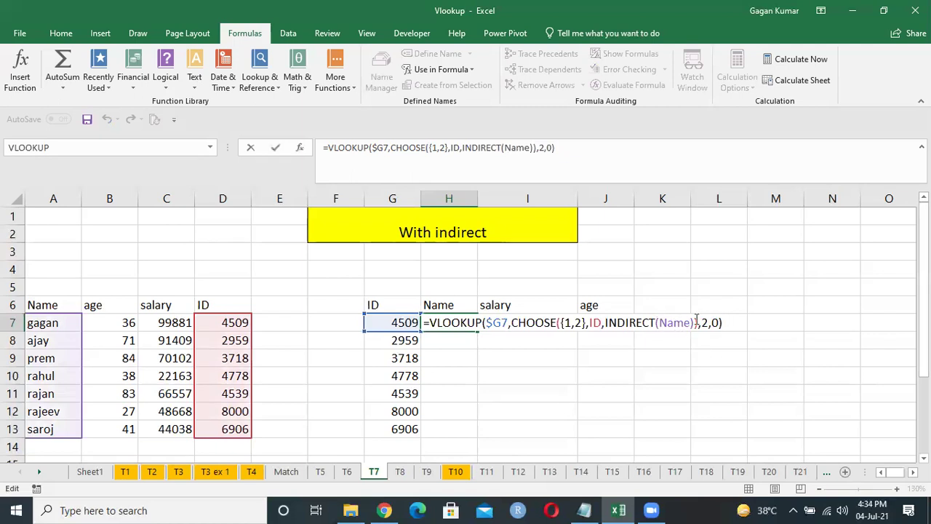
left_click(561, 323)
left_click_drag(561, 323, 637, 322)
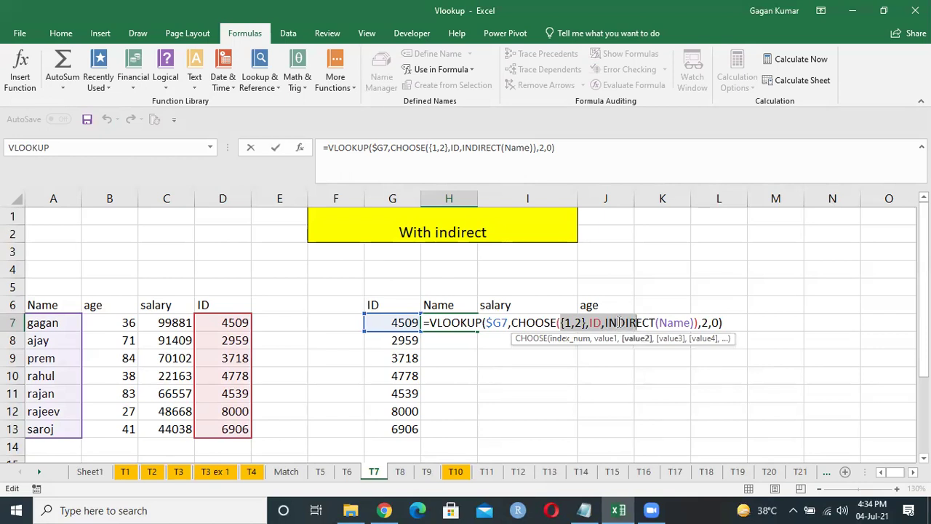
left_click(709, 322)
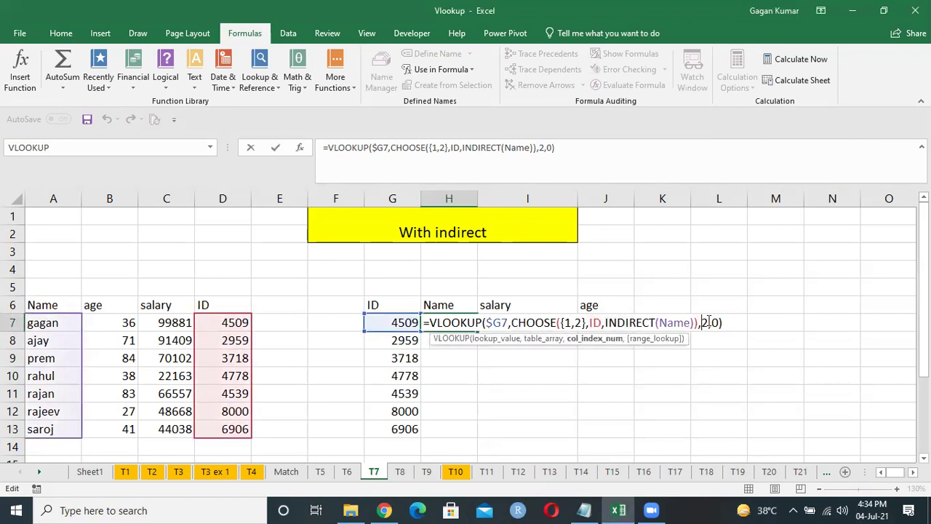
key("Left")
key("BackSpace")
key("BackSpace")
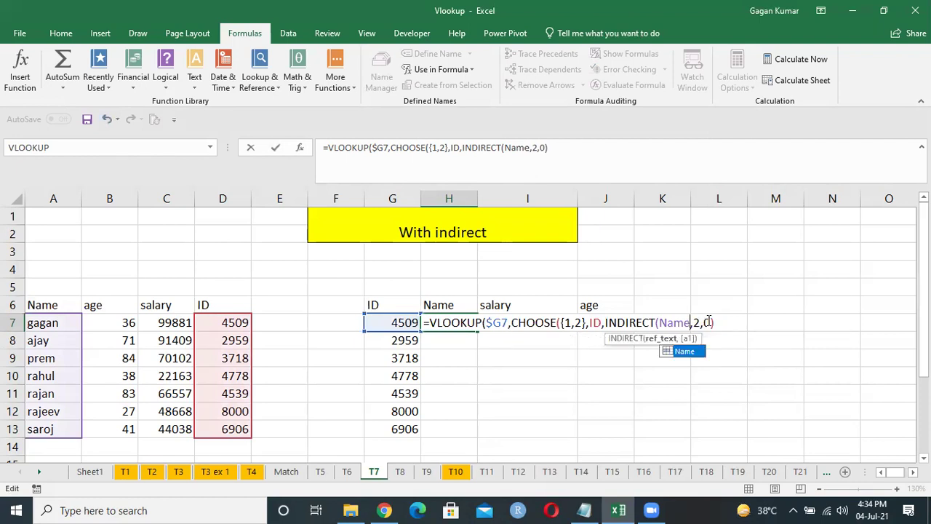
key("BackSpace")
key("BackSpace")
key("BackSpace")
key("BackSpace")
key("BackSpace")
key("BackSpace")
key("BackSpace")
key("BackSpace")
key("BackSpace")
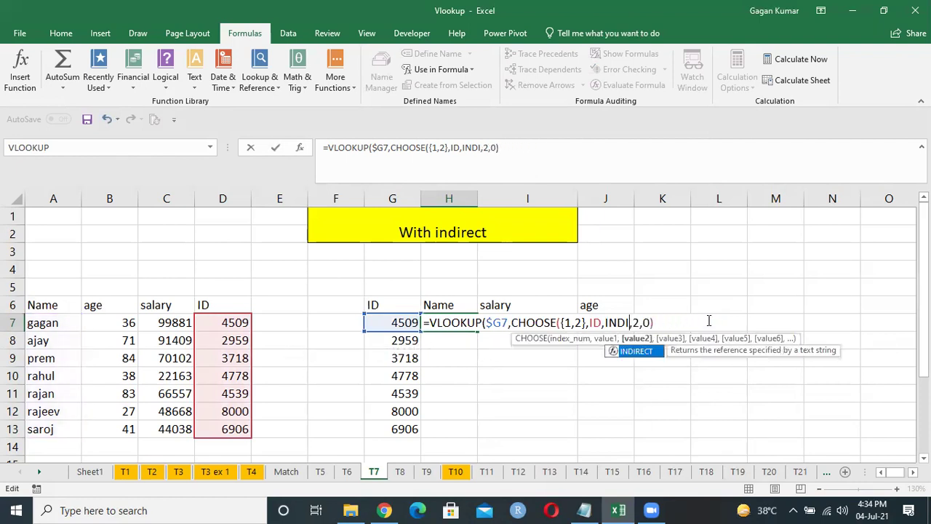
key("BackSpace")
key("BackSpace")
key("BackSpace")
key("BackSpace")
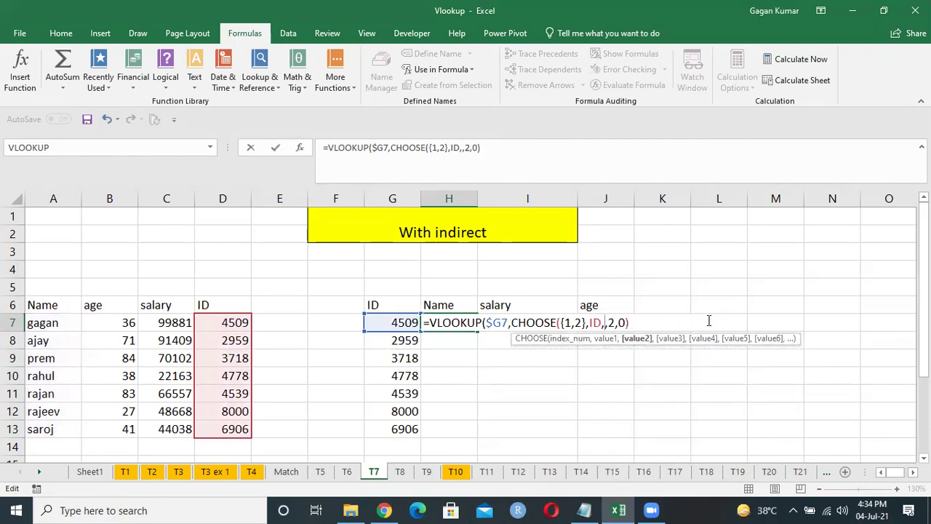
Try the row-locked header reference H$6 as CHOOSE's second value in H7, close CHOOSE and enter the formula.
left_click(457, 298)
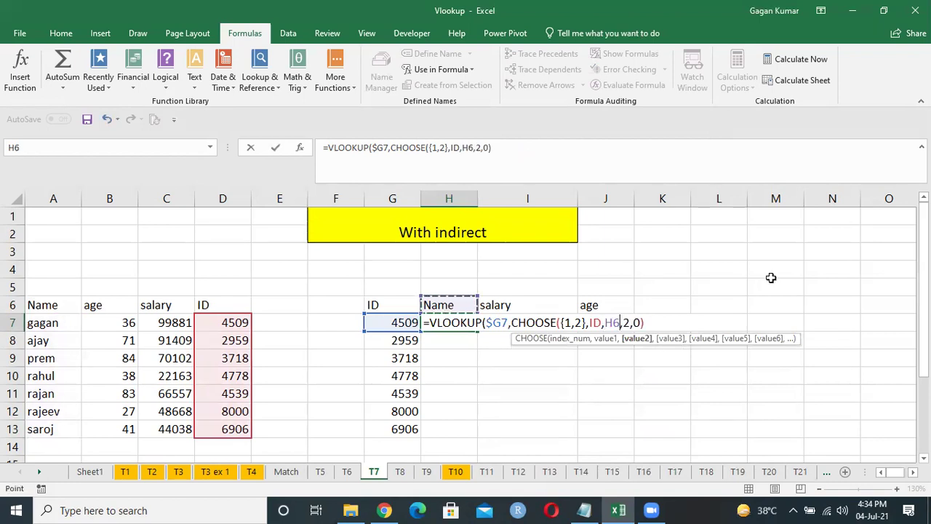
key("F4")
key("F4")
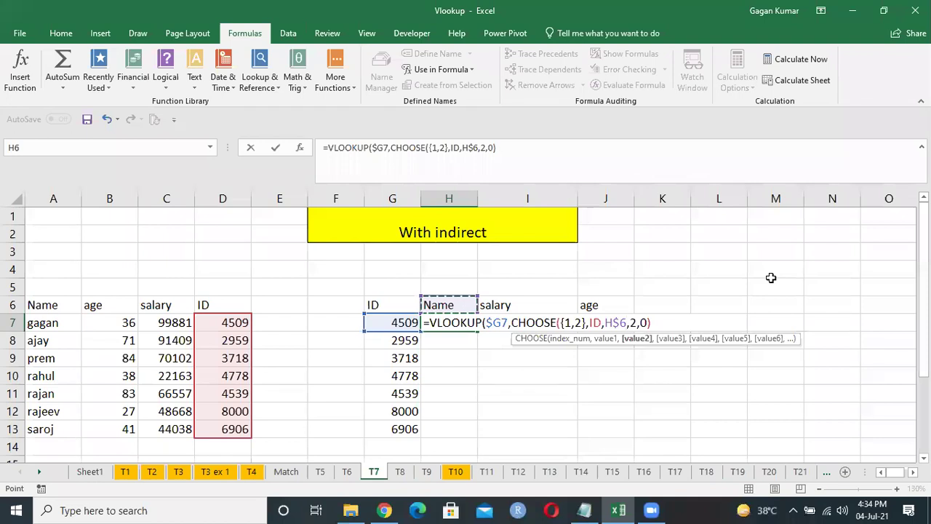
type(")")
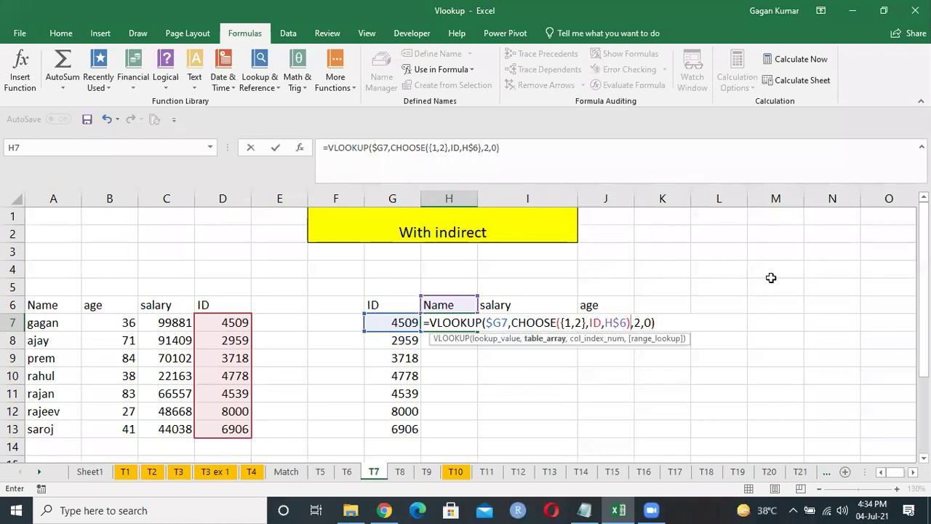
key("Tab")
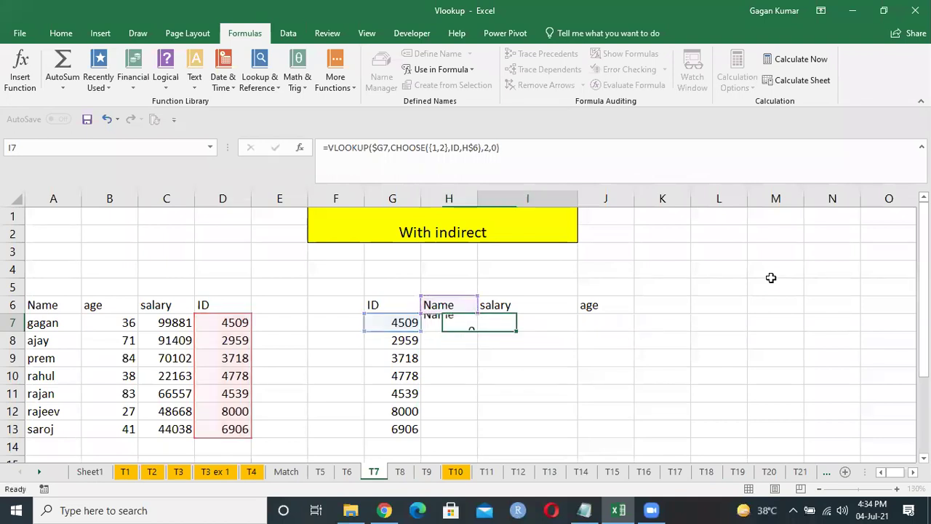
key("Left")
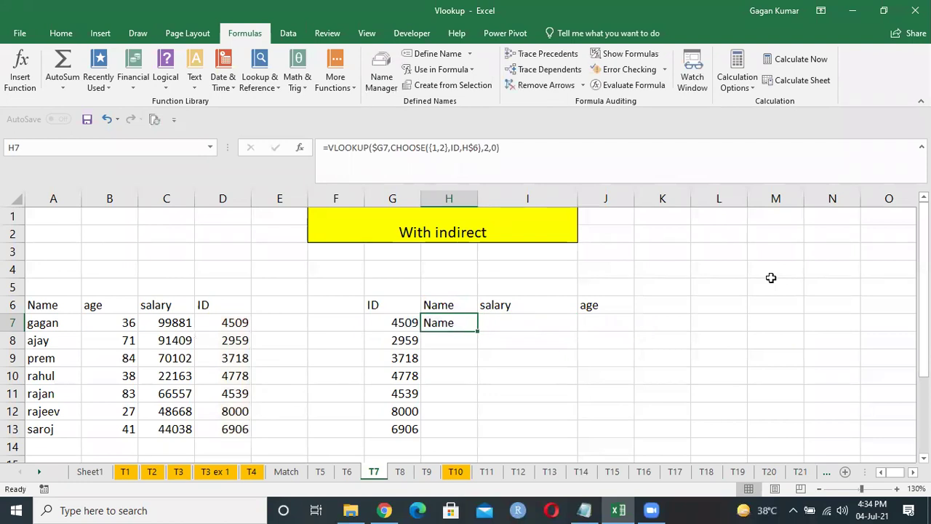
key("F2")
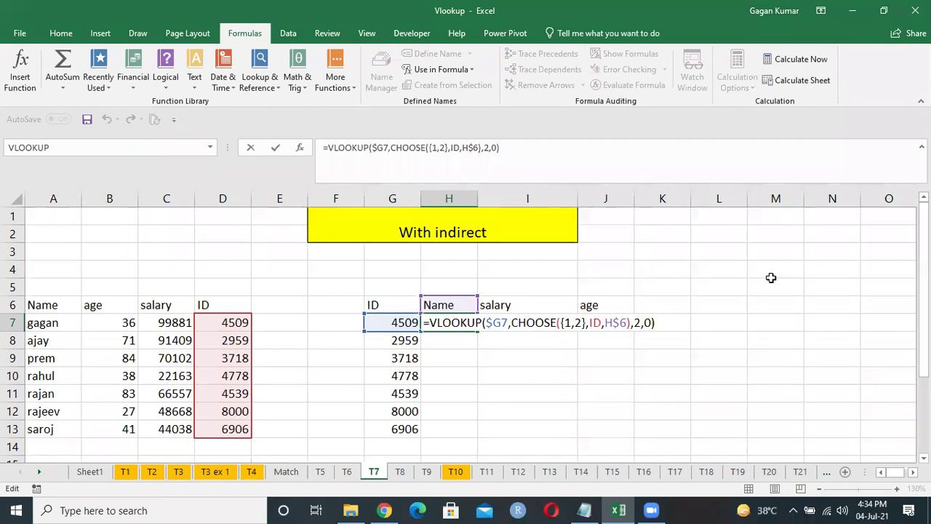
key("Left")
key("Left")
key("Left")
key("Escape")
Overwrite H7 with a new VLOOKUP formula that uses the column-locked $G7 as lookup value.
type("=vl")
key("Tab")
key("Left")
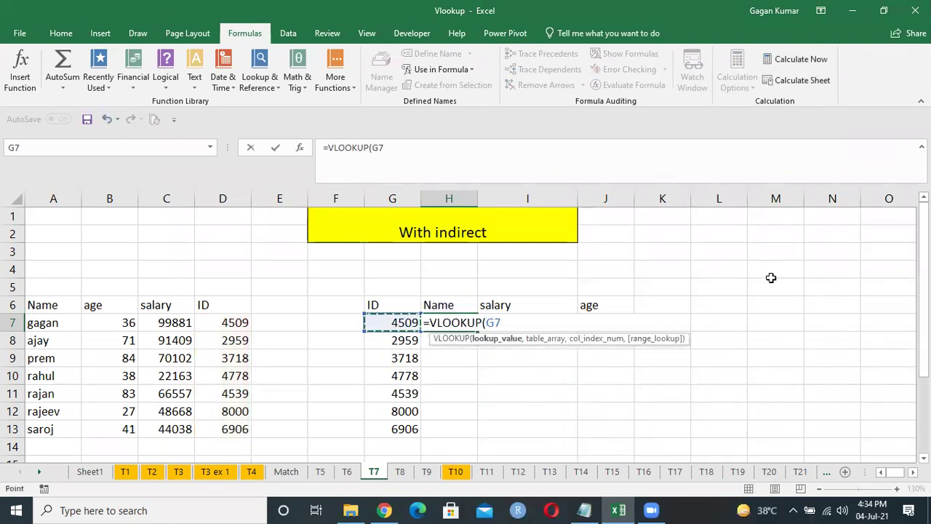
key("F4")
key("F4")
key("F4")
Begin the H7 table array with CHOOSE, using {1,2} as index and the named range ID as first value.
type(",cho")
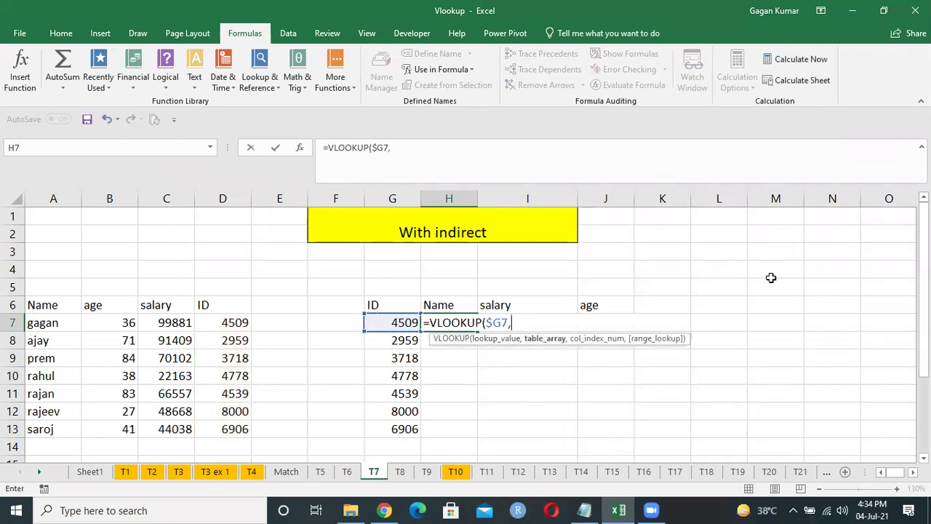
key("Tab")
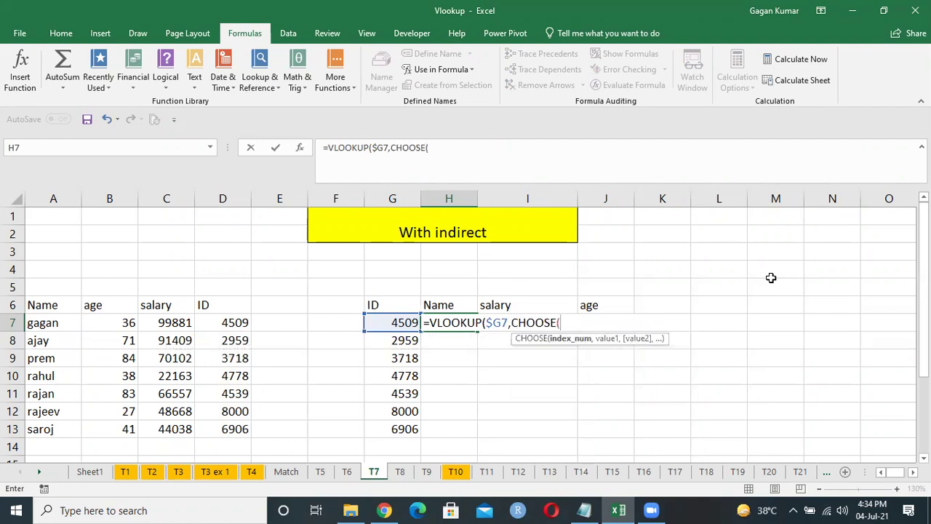
type("{1,2},")
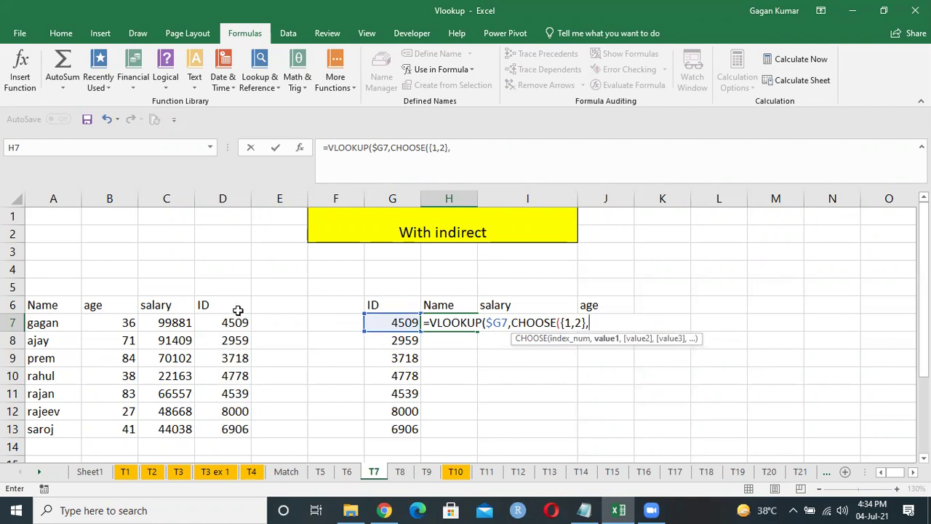
type("id")
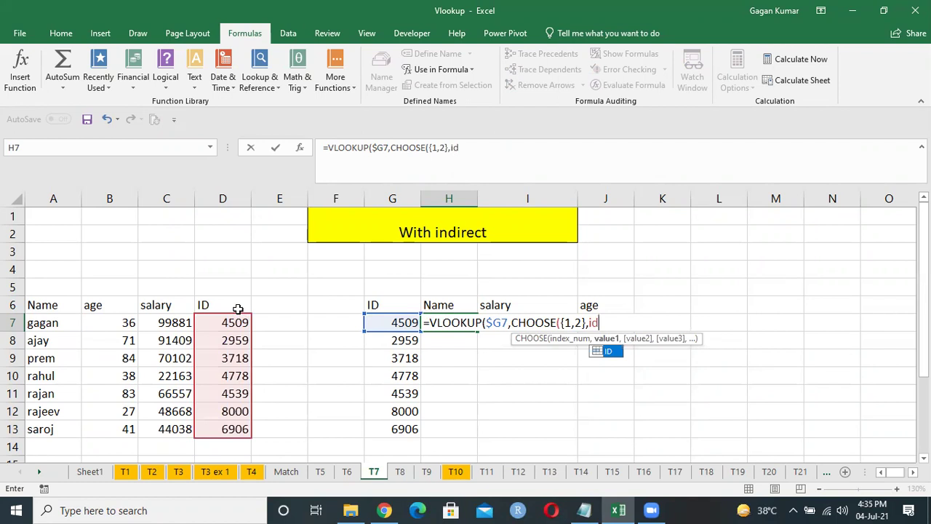
key("Tab")
type(",")
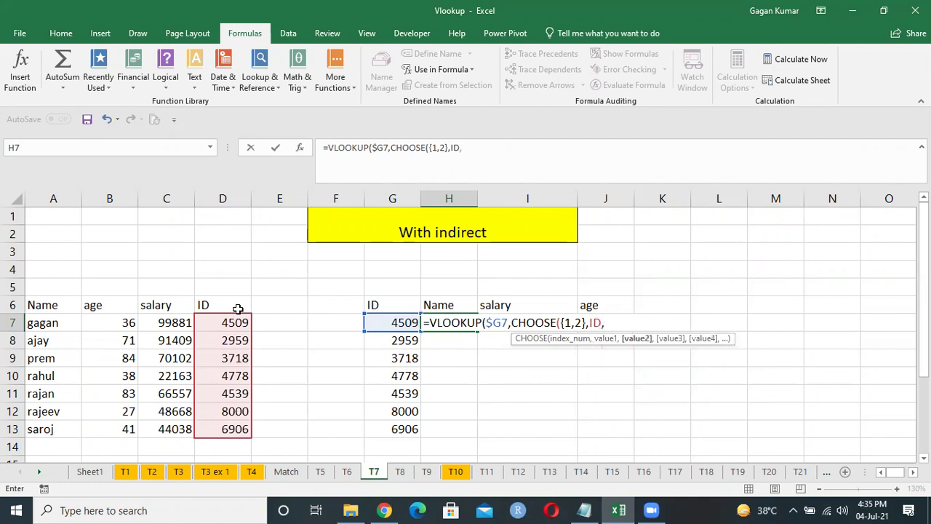
Add INDIRECT of the row-locked header H$6 as CHOOSE's second value and close both functions.
type("ind")
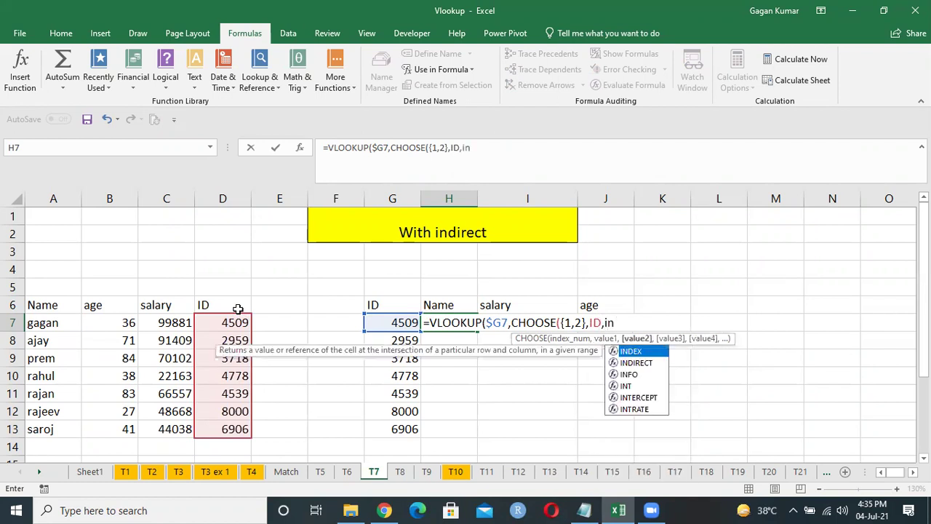
key("Tab")
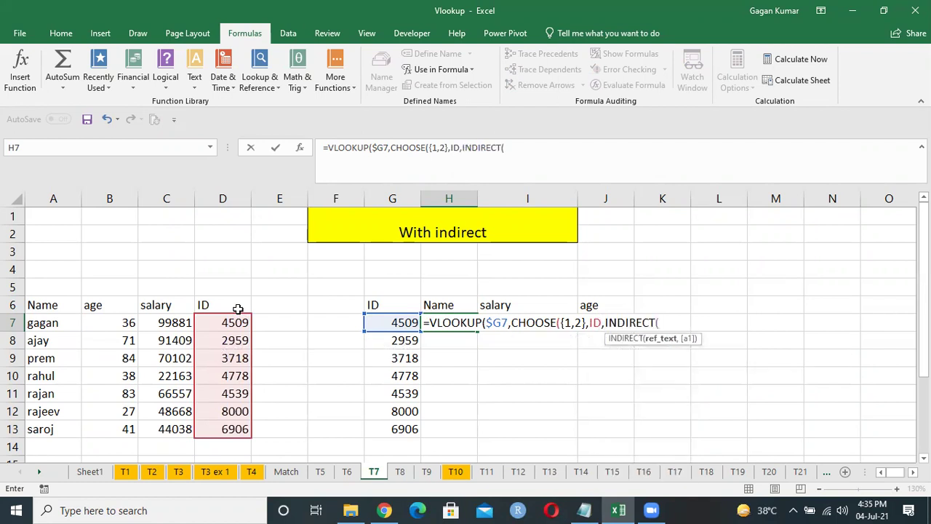
left_click(441, 306)
key("F4")
key("F4")
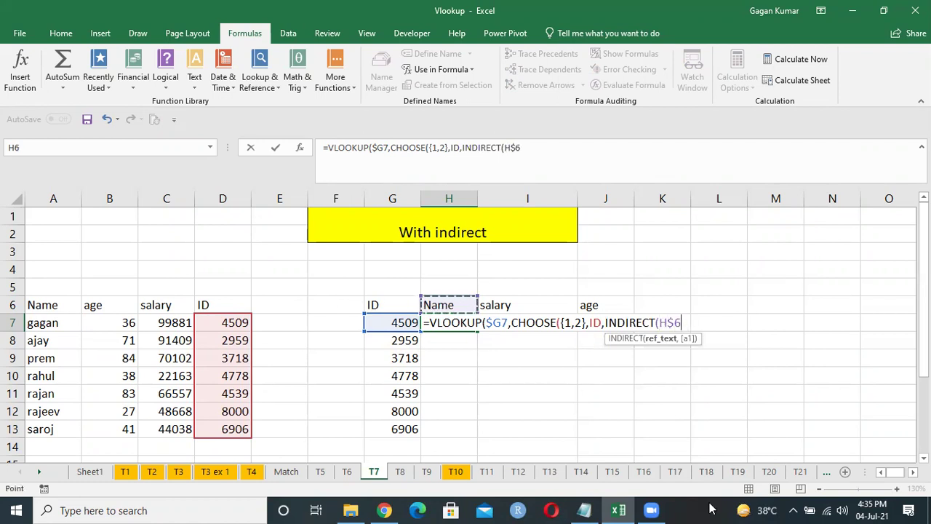
type(")")
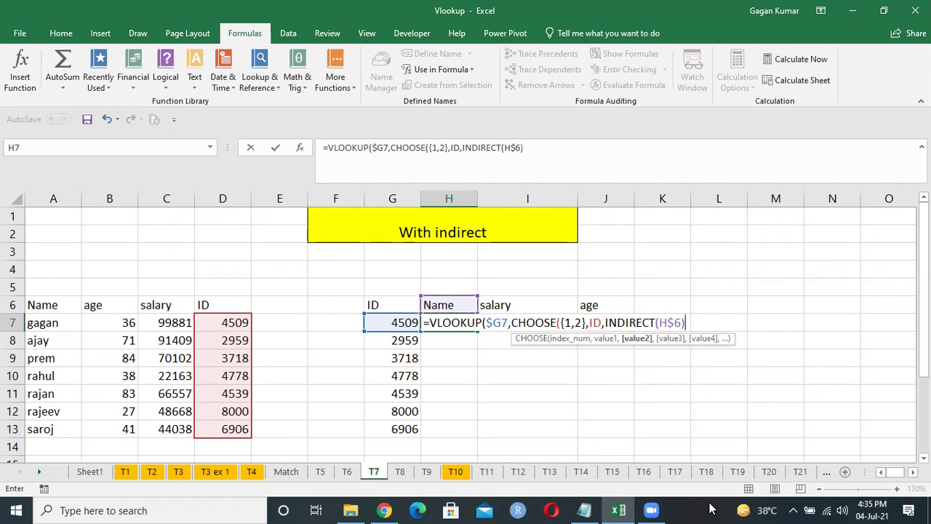
type("),")
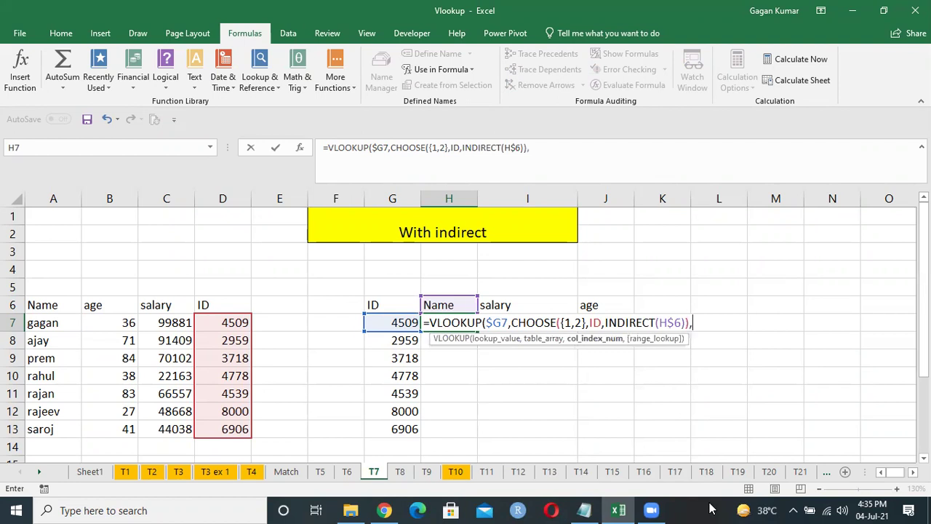
Complete the H7 VLOOKUP with column index 2 and exact match 0, and enter the formula.
type("2,")
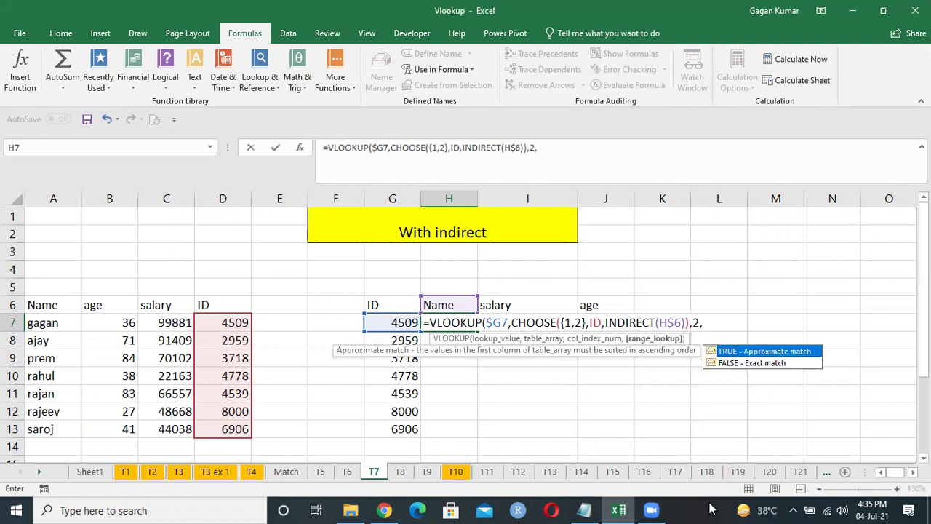
type("0)")
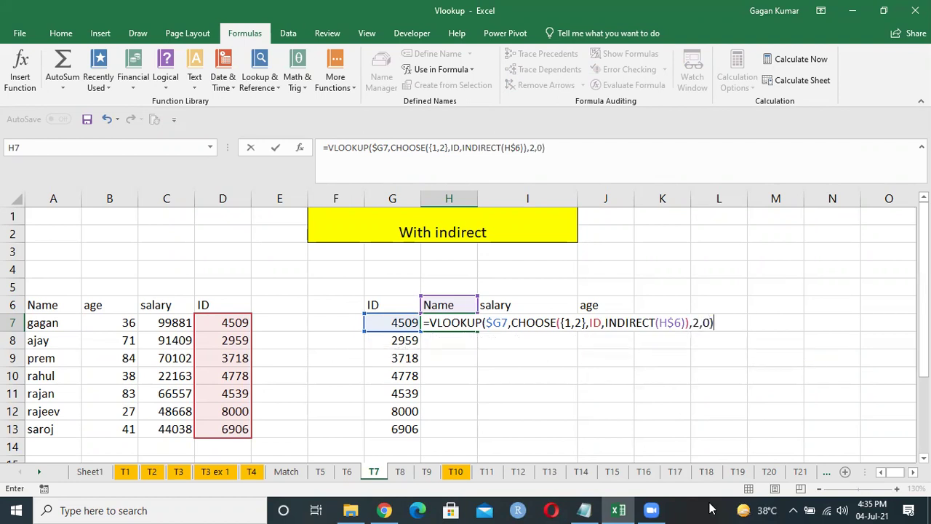
key("ctrl+Return")
key("Left")
key("Right")
key("F2")
key("Return")
key("Up")
key("Left")
key("Right")
Try the H7 formula without INDIRECT, leaving H$6 alone as CHOOSE's second value, and enter it.
key("F2")
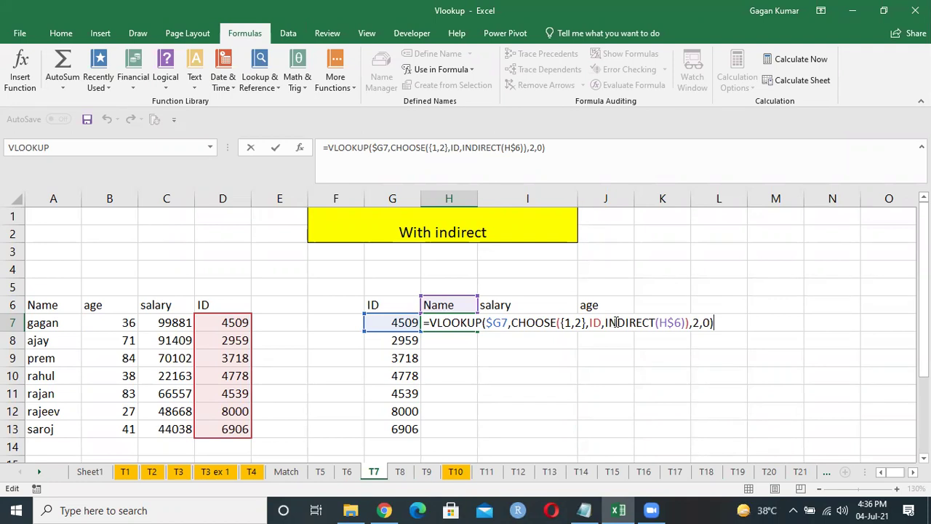
left_click(686, 322)
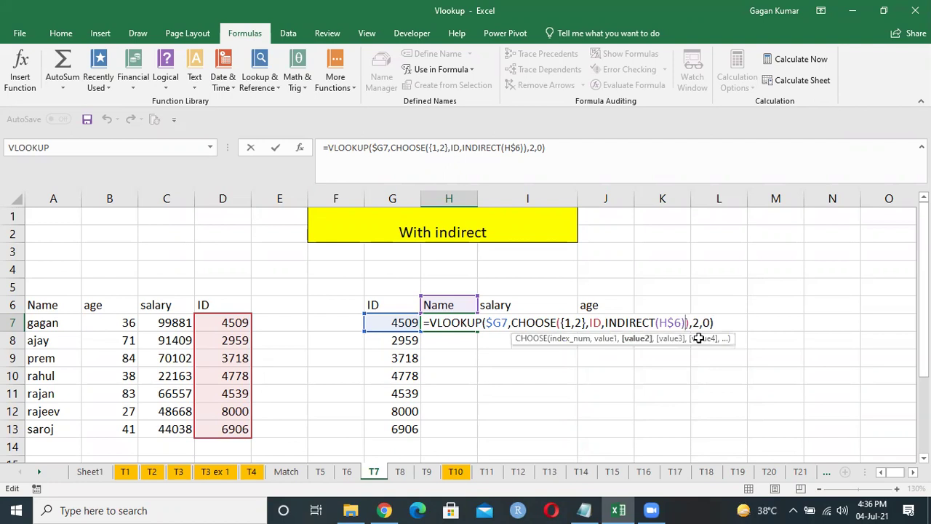
key("BackSpace")
key("Left")
key("Left")
key("Left")
key("BackSpace")
key("BackSpace")
key("BackSpace")
key("BackSpace")
key("BackSpace")
key("BackSpace")
key("BackSpace")
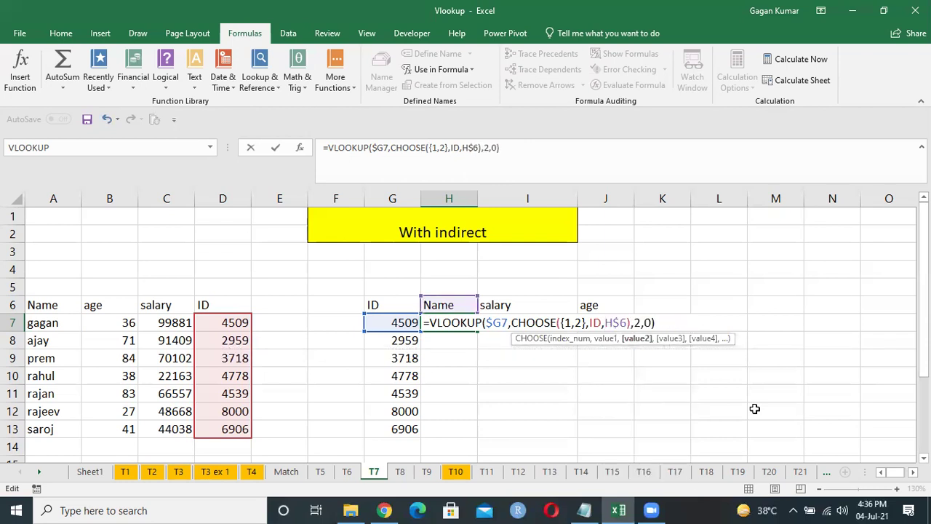
key("Return")
Fill the H7 formula down through H13.
key("Left")
key("Up")
key("ctrl+Down")
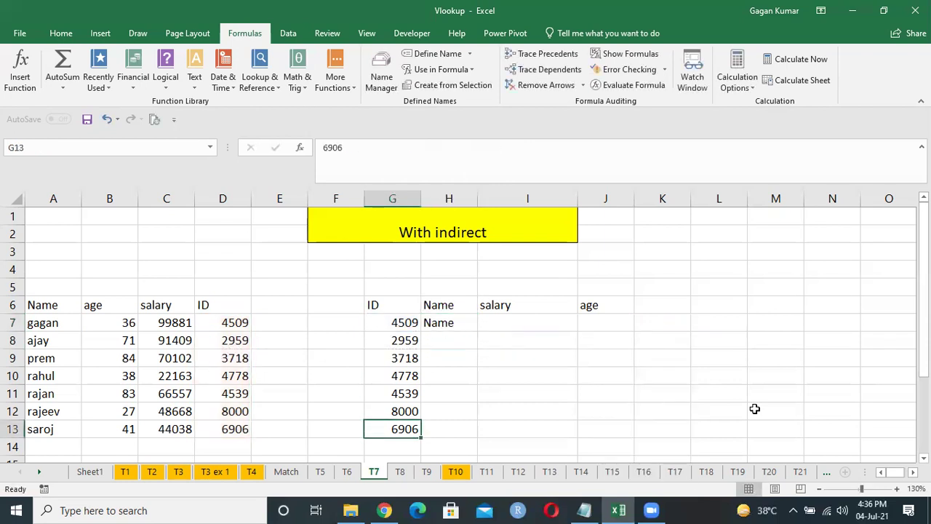
key("Right")
key("ctrl+shift+Up")
key("ctrl+d")
key("Up")
key("Up")
key("ctrl+Up")
key("Down")
Undo the fill in column H and the removal of INDIRECT from the H7 formula.
key("ctrl+z")
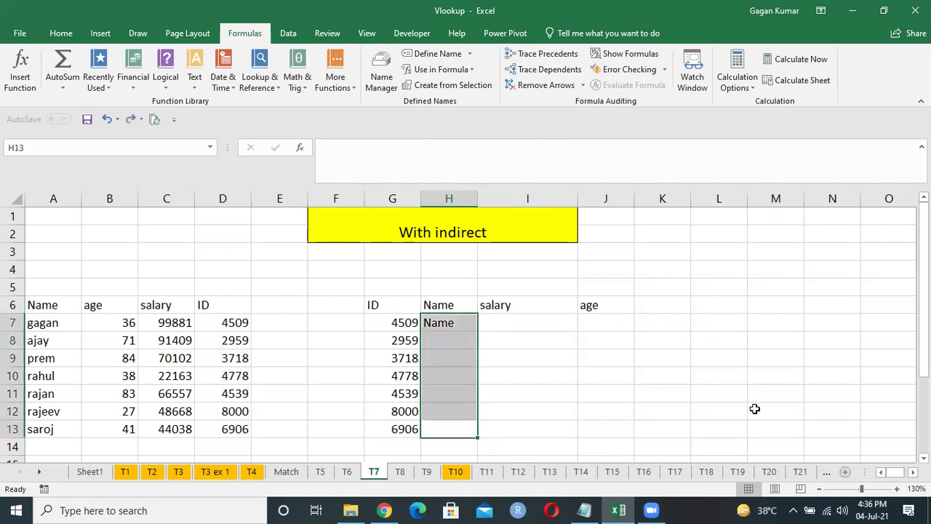
key("Up")
key("ctrl+Up")
key("ctrl+z")
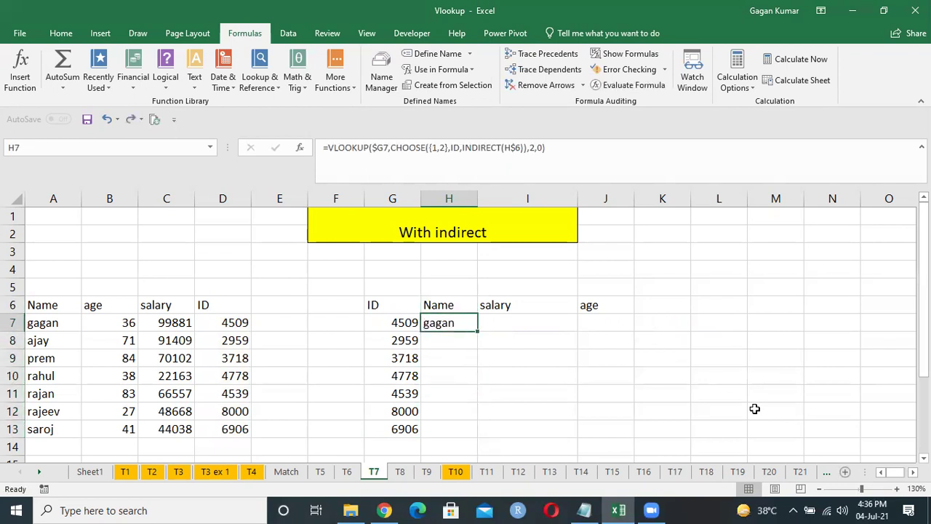
Fill the H7 formula down and across the Name, salary and age columns in H7:J13.
key("Left")
key("ctrl+Down")
key("Right")
key("ctrl+shift+Up")
key("shift+Right")
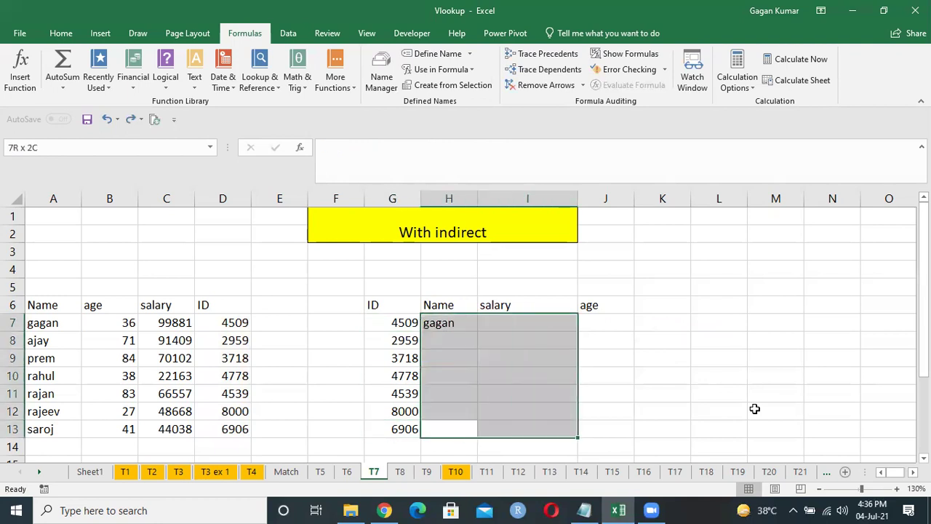
key("shift+Right")
key("shift+Right")
key("shift+Left")
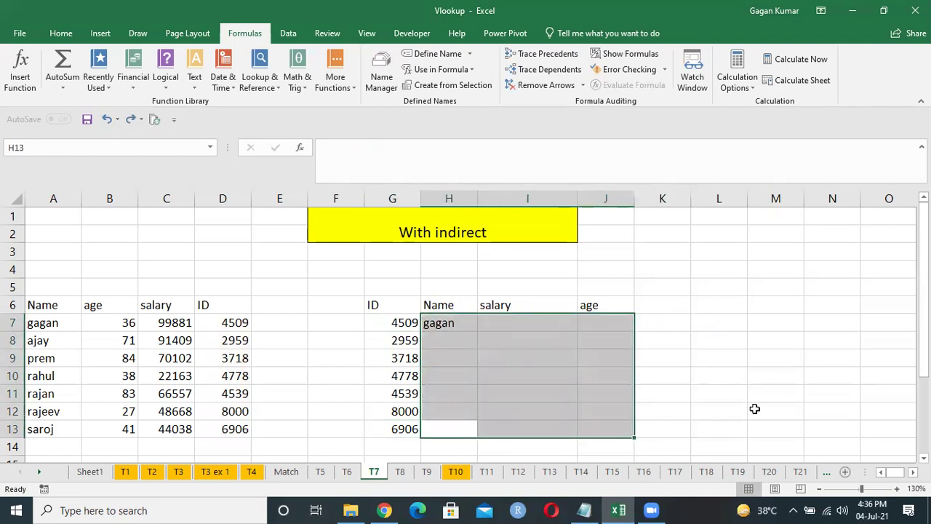
key("ctrl+v")
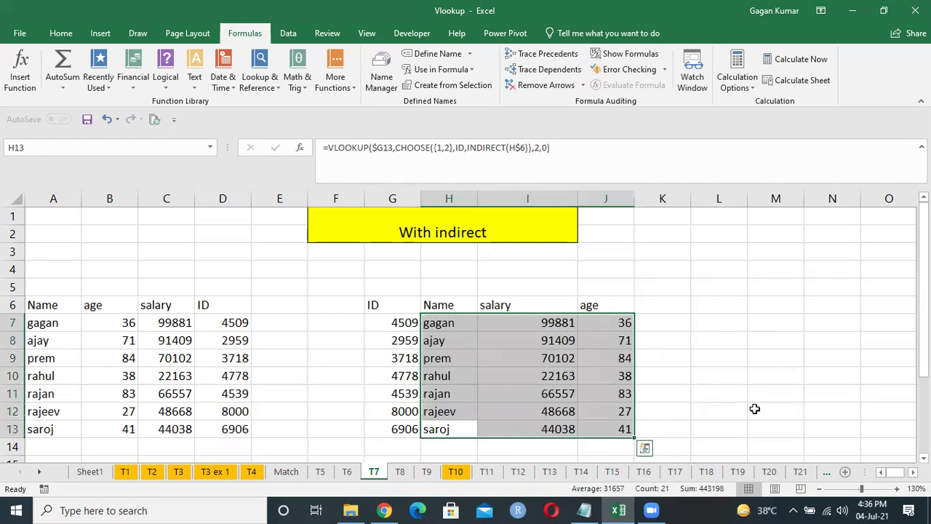
key("Up")
key("Up")
key("Up")
key("Up")
key("Up")
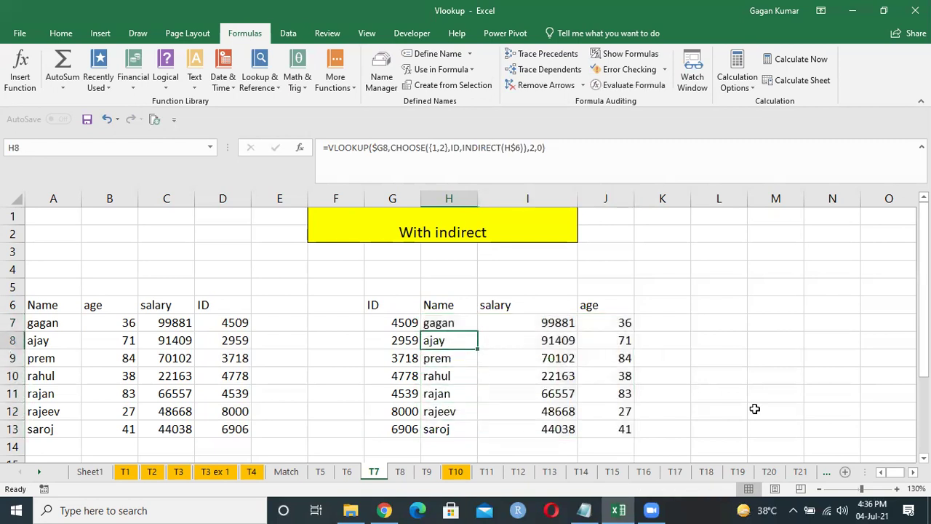
Review the H$6 reference and the INDIRECT call inside the H7 formula.
key("Up")
key("F2")
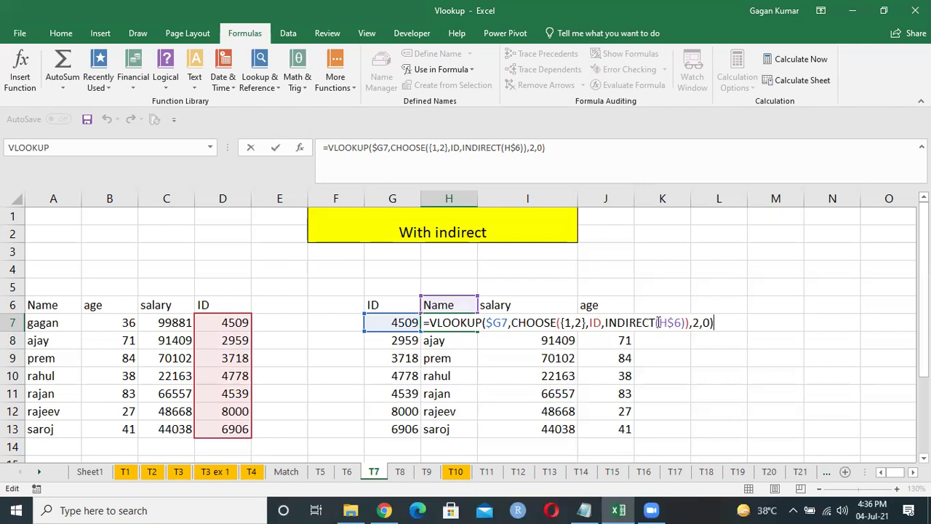
left_click_drag(659, 322, 680, 323)
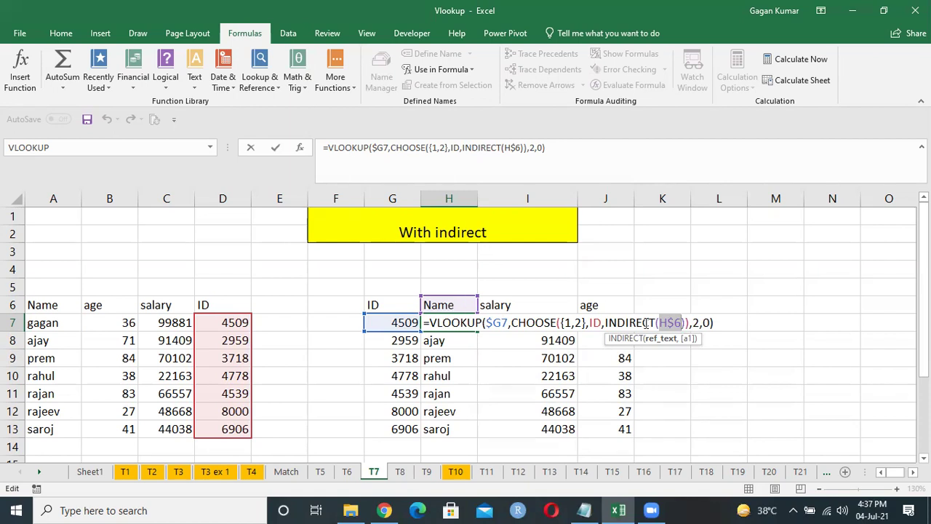
left_click_drag(607, 322, 687, 323)
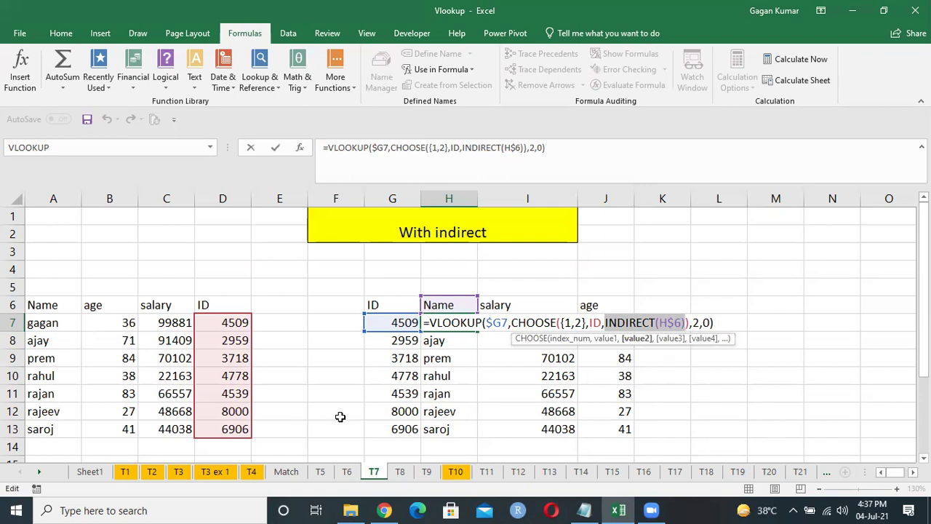
key("Return")
Change the result headers in H6, I6 and J6 to salary, name and salary.
key("Up")
key("Up")
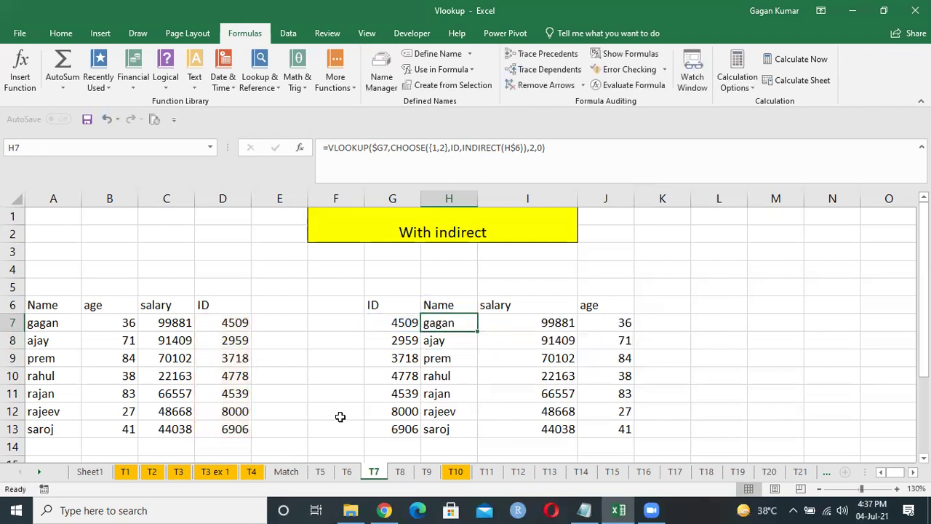
type("salary")
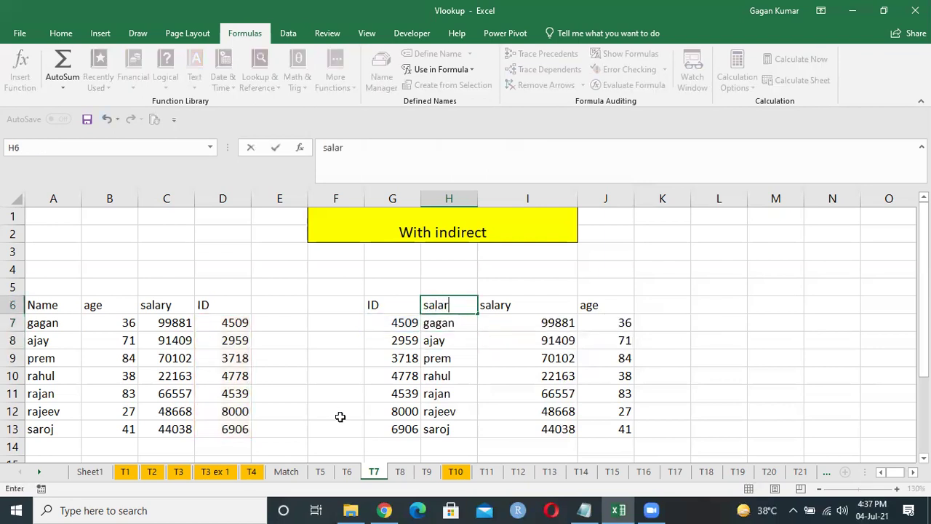
key("Return")
key("Up")
key("Right")
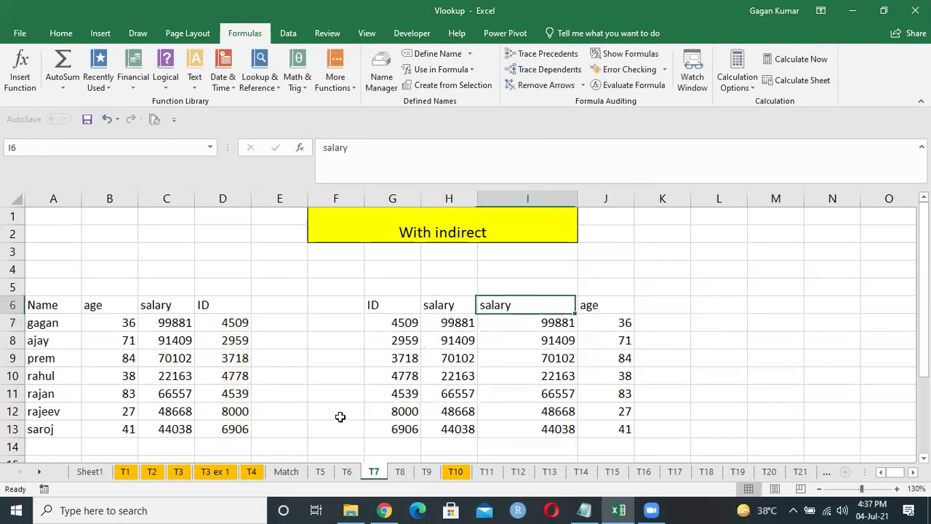
type("name")
key("Return")
key("Up")
key("Right")
type("salary")
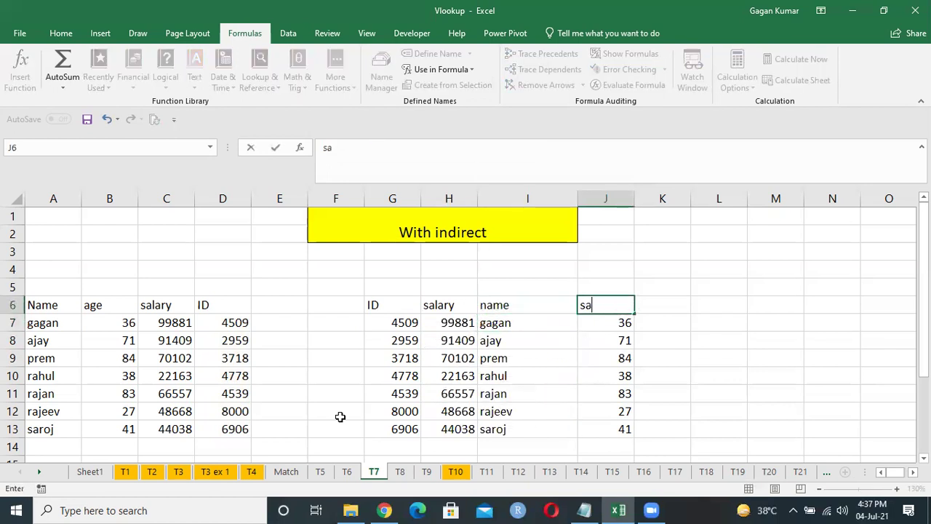
key("Return")
In the H7 formula, replace ID as CHOOSE's first value with INDIRECT($G$6) and enter it.
key("Left")
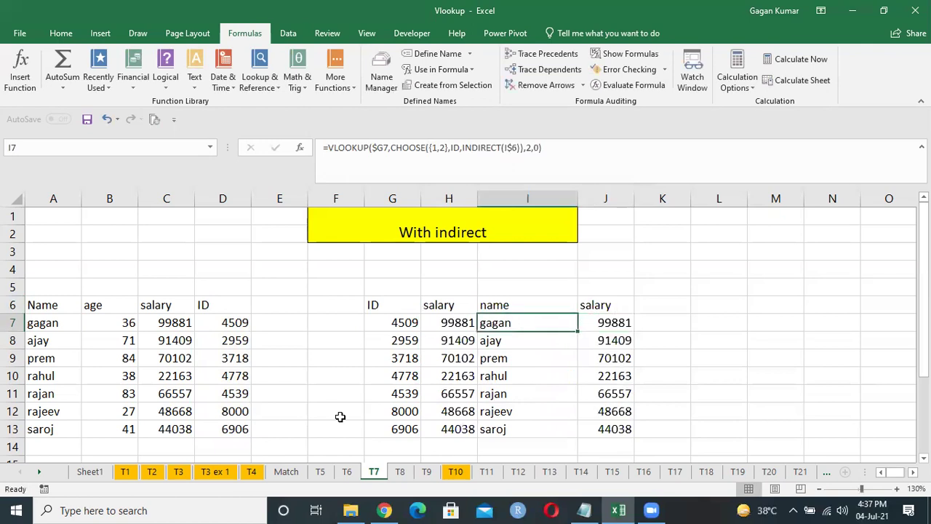
key("Left")
key("F2")
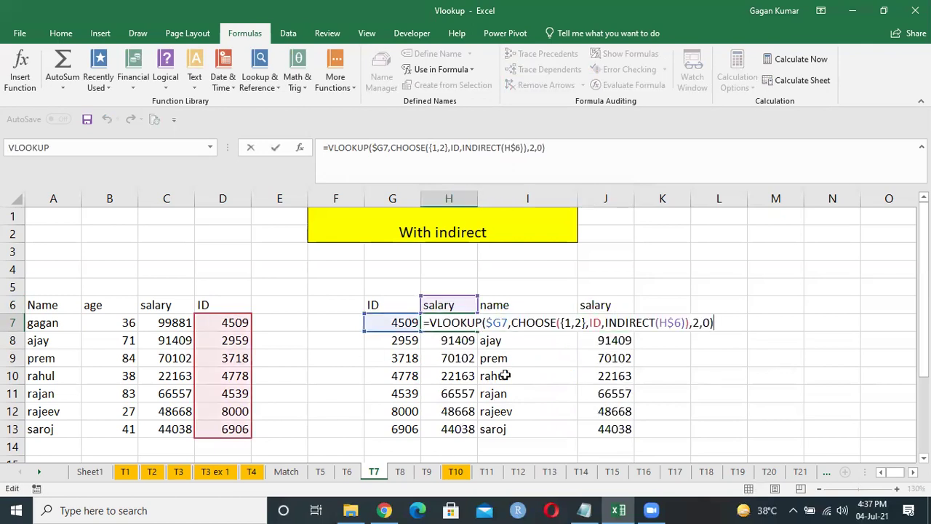
left_click_drag(659, 322, 684, 323)
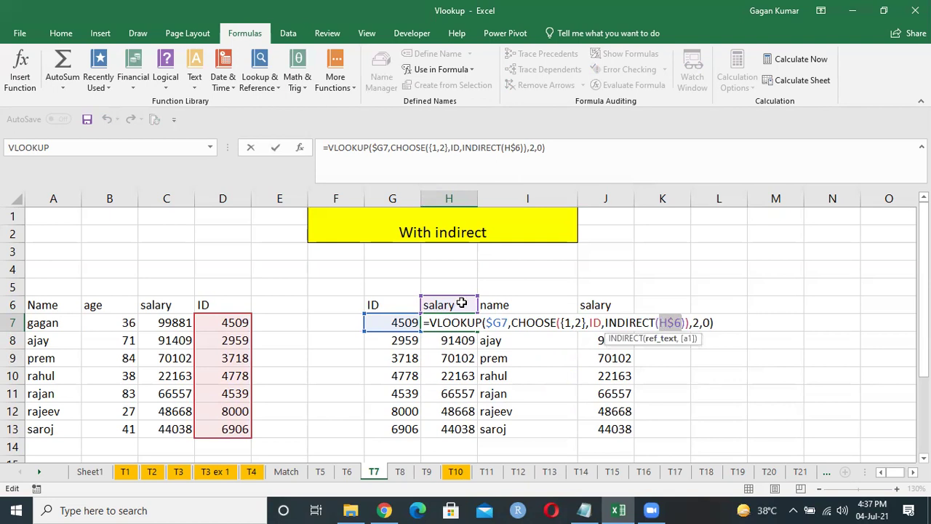
left_click_drag(601, 322, 588, 322)
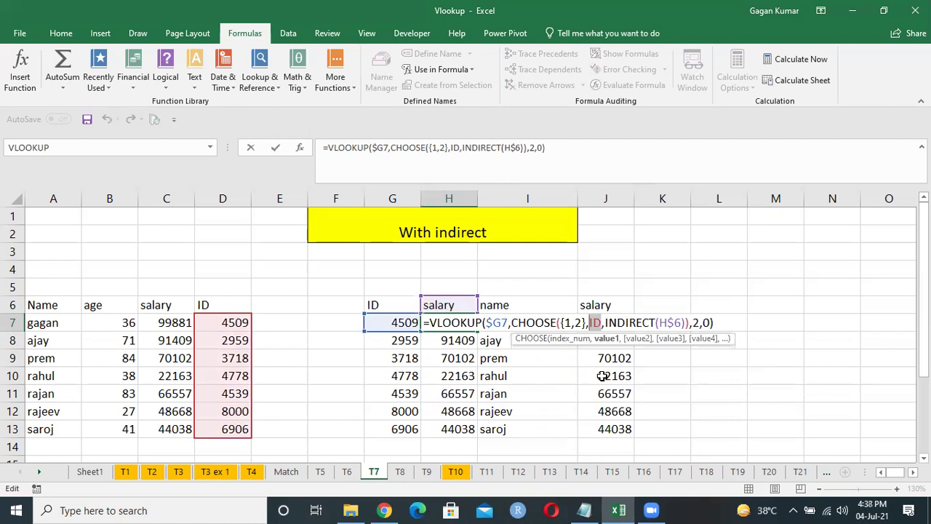
key("BackSpace")
type("in")
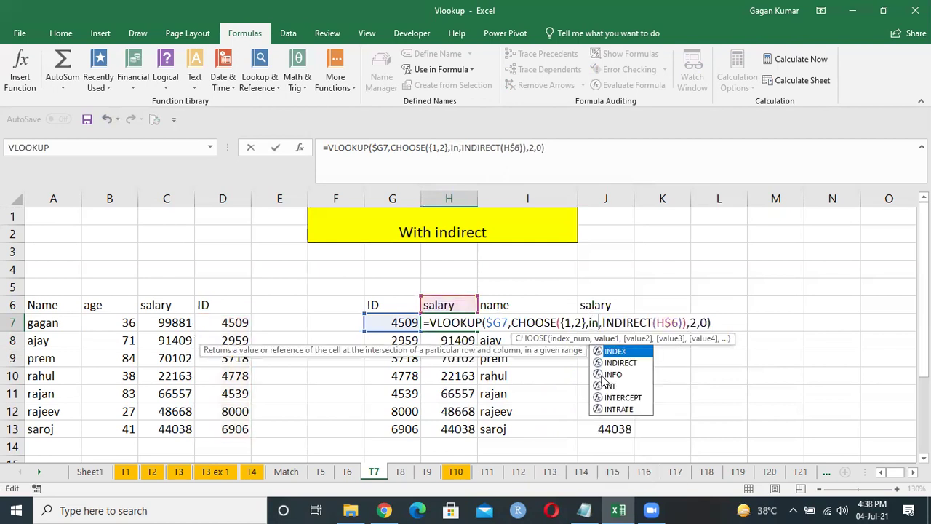
key("Tab")
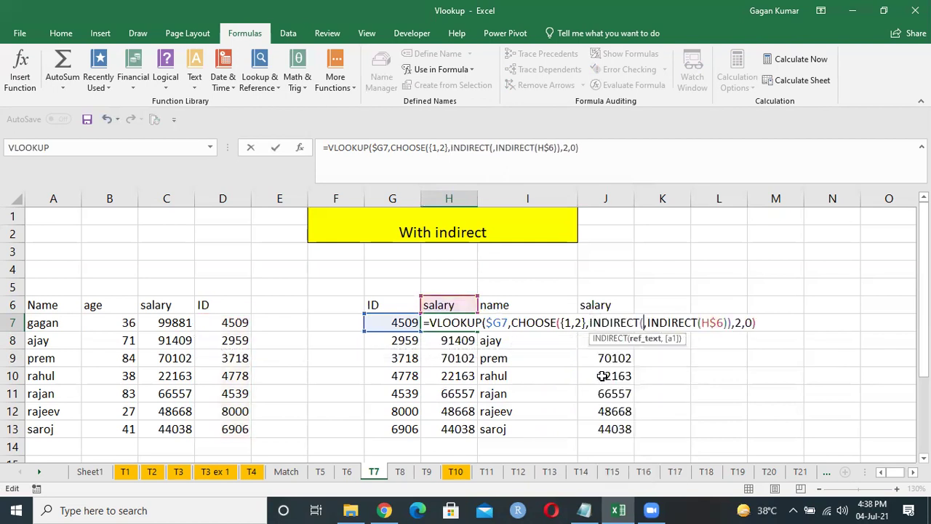
left_click(377, 306)
key("F4")
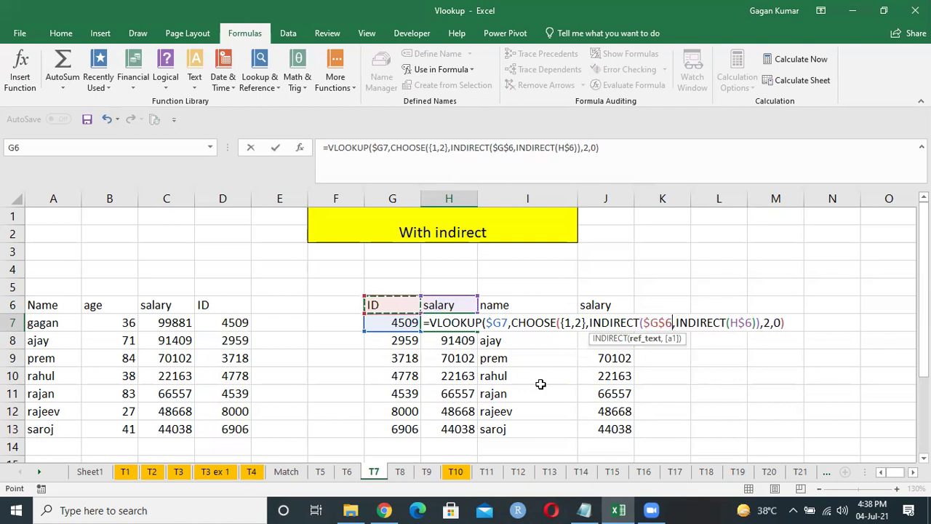
type(")")
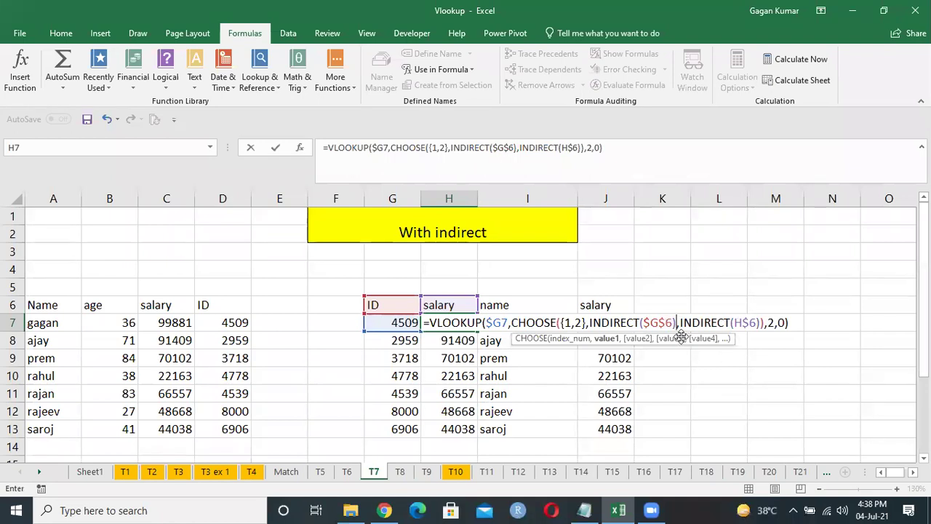
key("ctrl+Return")
Fill the H7 formula down and across the range H7:J13.
key("ctrl+shift+Down")
key("shift+Right")
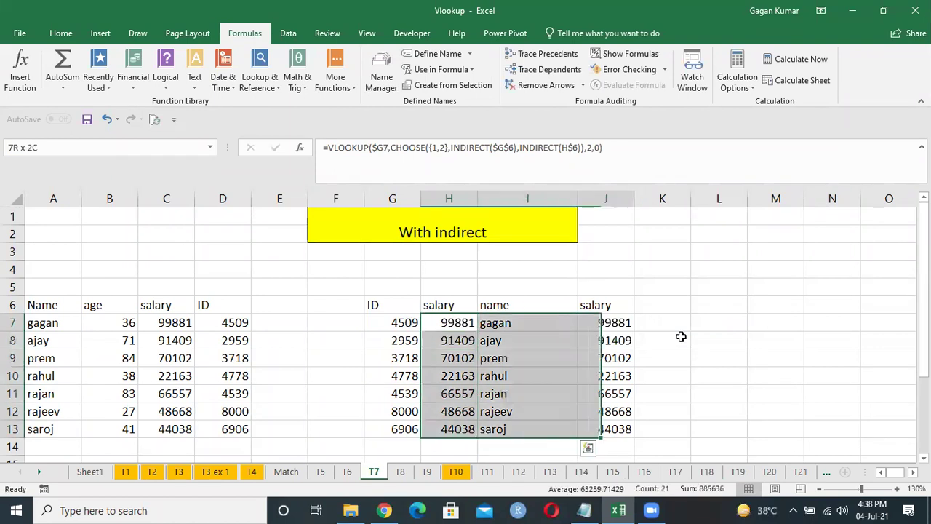
key("shift+Right")
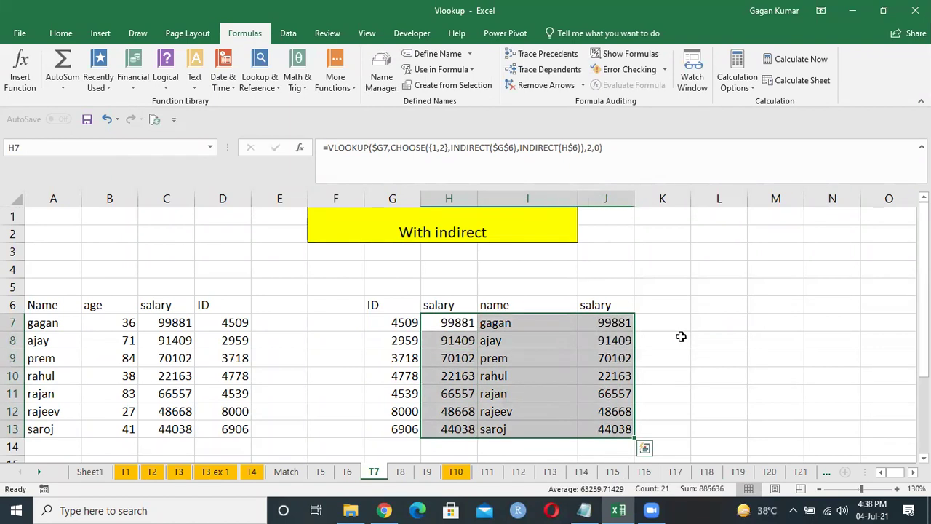
Check the cell references in the formulas in I7 and J7.
key("Right")
key("F2")
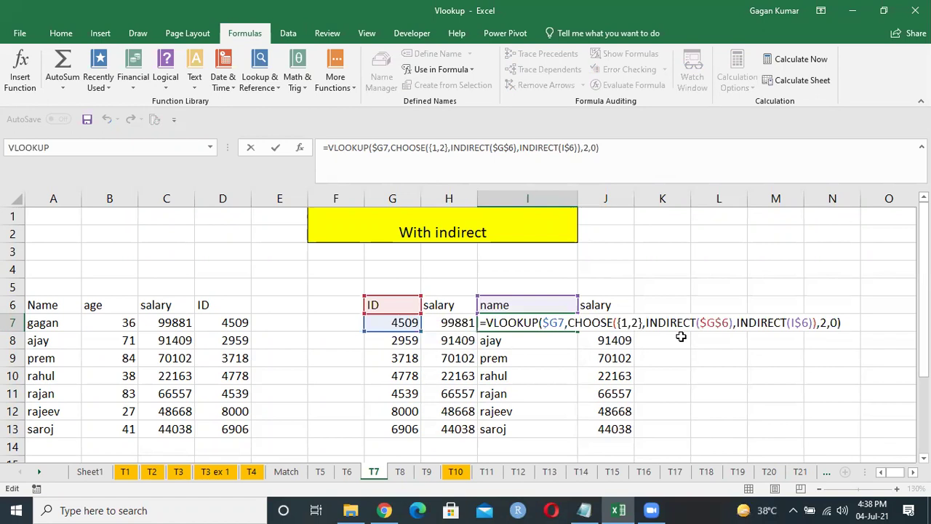
key("ctrl+Return")
key("Right")
key("F2")
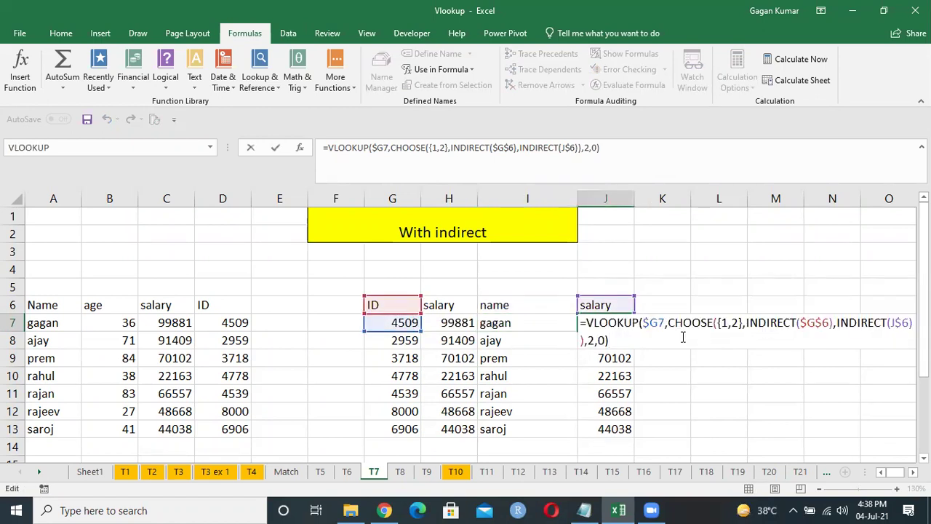
key("ctrl+Return")
In the H7 formula, replace INDIRECT(H$6) as CHOOSE's second value with the named range name.
key("Left")
key("Left")
key("F2")
key("Left")
key("Left")
key("Left")
key("Left")
key("Left")
key("BackSpace")
key("BackSpace")
key("BackSpace")
key("BackSpace")
key("BackSpace")
key("BackSpace")
key("BackSpace")
key("BackSpace")
key("BackSpace")
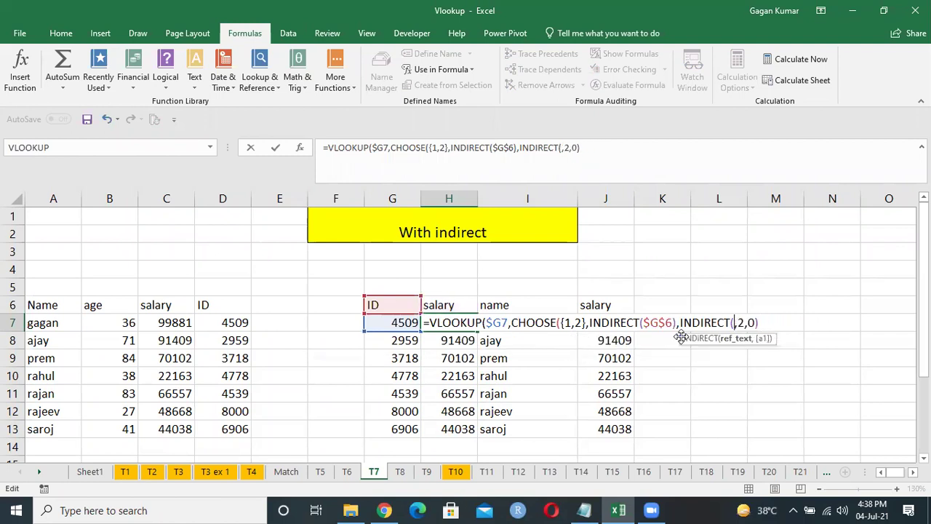
key("BackSpace")
key("BackSpace")
key("BackSpace")
key("BackSpace")
key("BackSpace")
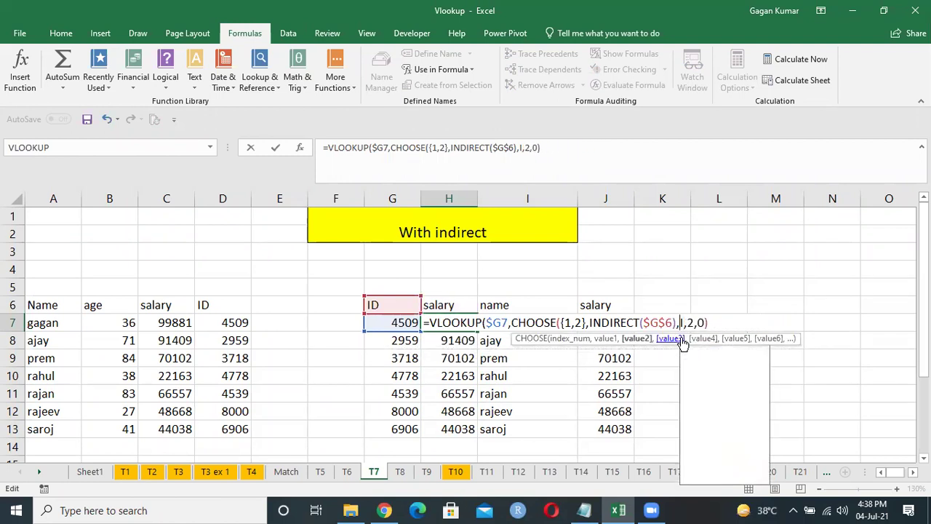
type("name")
In the H7 formula, replace INDIRECT($G$6) as CHOOSE's first value with the named range id.
key("Left")
key("Left")
key("Left")
key("BackSpace")
key("BackSpace")
key("BackSpace")
key("BackSpace")
key("BackSpace")
key("BackSpace")
key("BackSpace")
key("BackSpace")
key("BackSpace")
key("BackSpace")
key("BackSpace")
key("BackSpace")
key("BackSpace")
key("BackSpace")
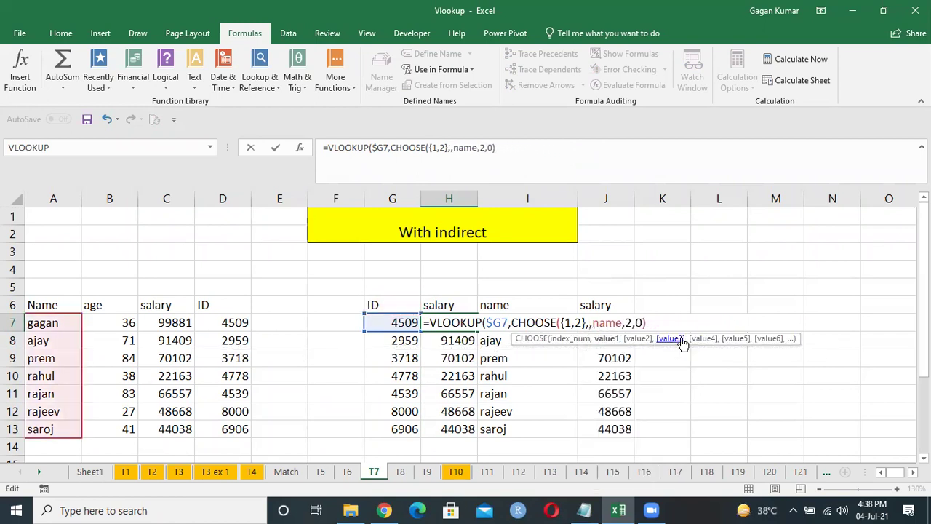
type("id")
Close the CHOOSE function after name and enter the H7 formula.
key("Right")
key("Right")
key("Right")
key("Right")
key("Right")
key("Right")
key("Right")
key("Right")
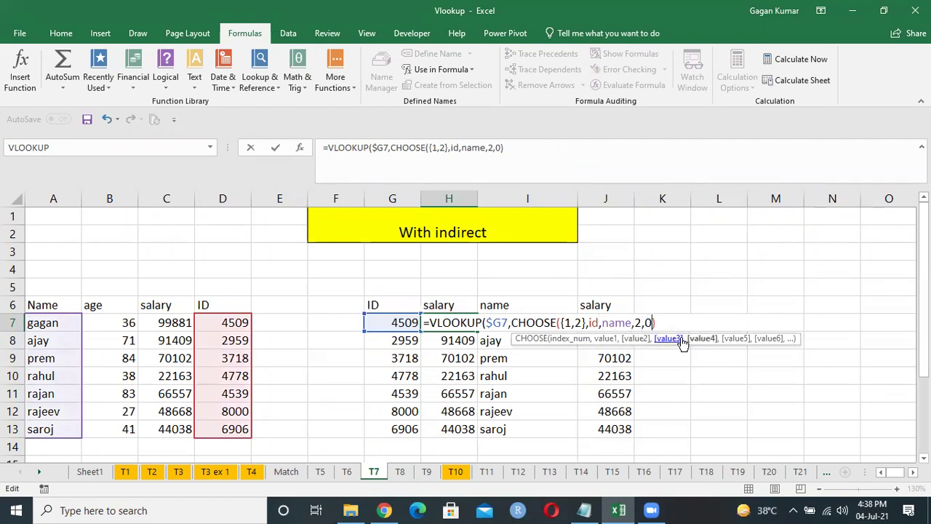
key("Left")
key("Left")
key("Left")
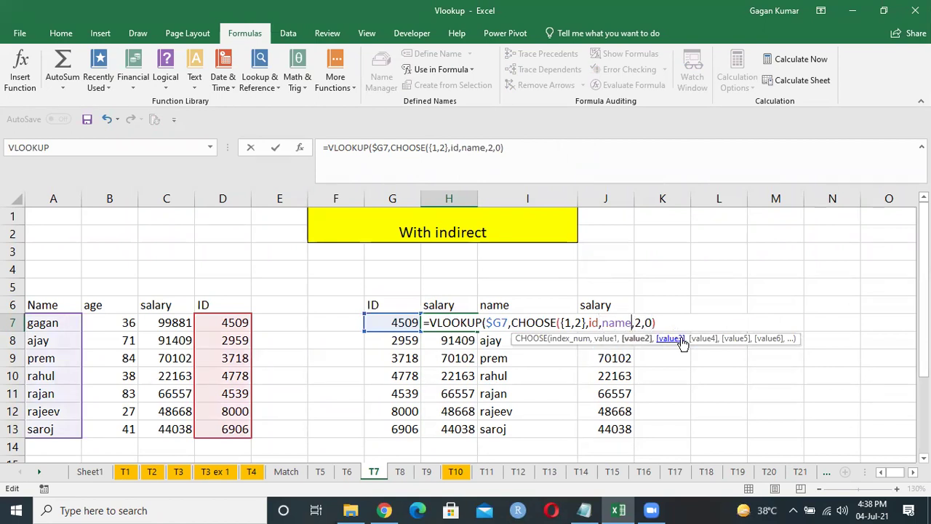
type(")")
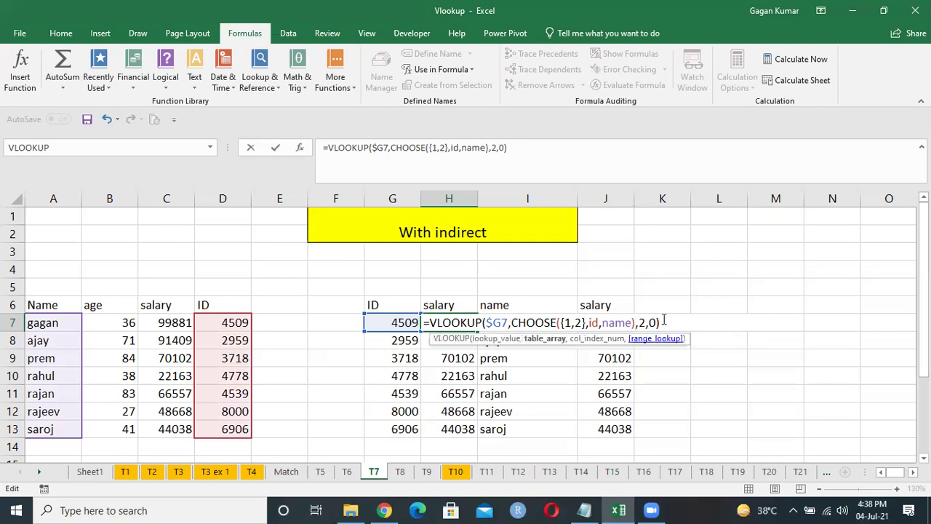
key("Return")
Fill the H7 formula with the plain named ranges down through H13.
key("Up")
key("ctrl+shift+Down")
key("ctrl+d")
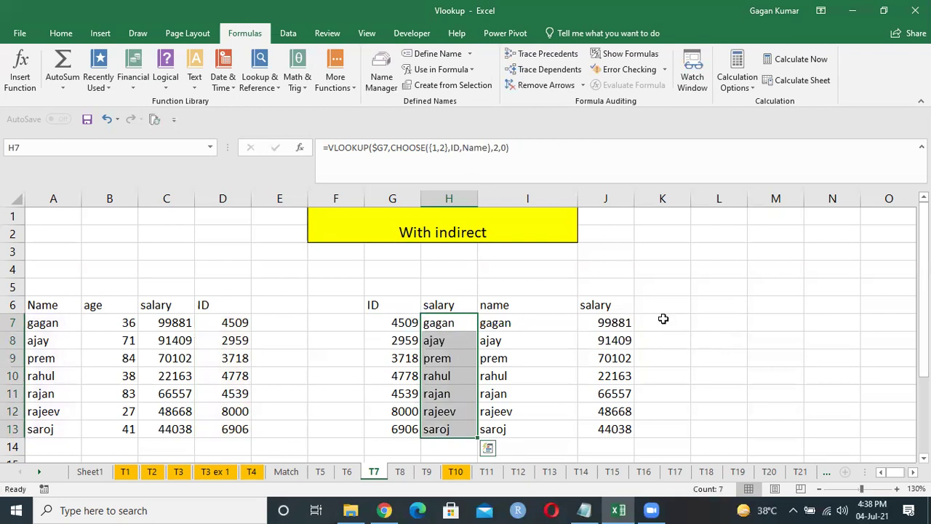
Examine the Name argument of CHOOSE in the H7 formula.
key("shift+Up")
key("shift+Up")
key("shift+Up")
key("shift+Up")
key("shift+Up")
key("shift+Up")
key("F2")
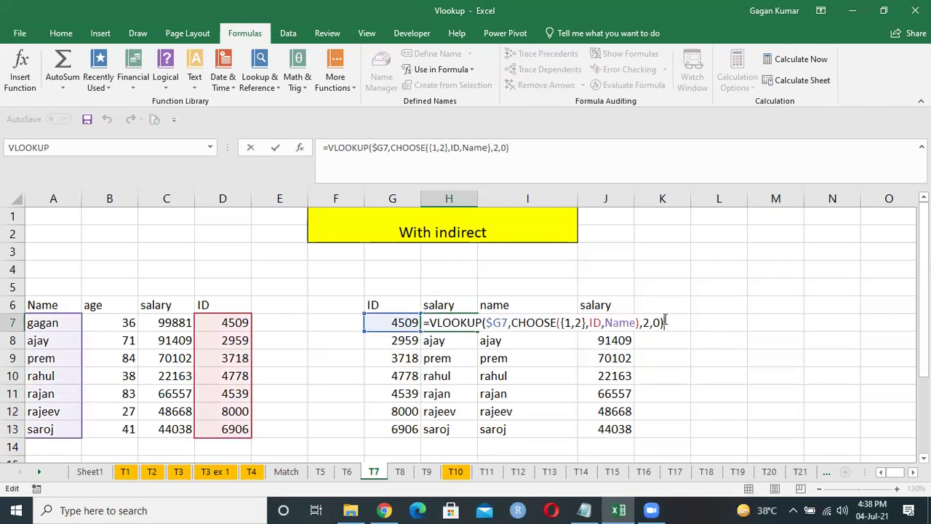
key("Left")
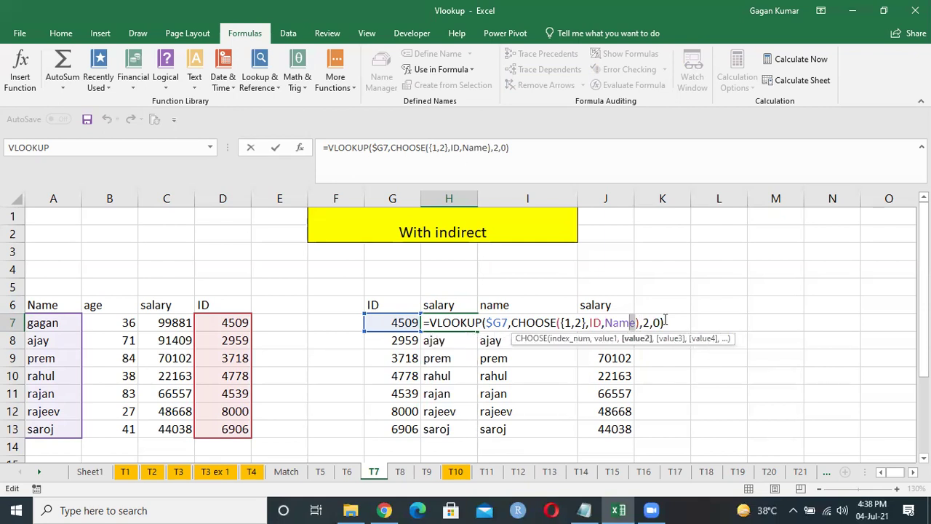
key("shift+Left")
key("shift+Left")
key("shift+Left")
Fill the H7 formula across into I7 and check its CHOOSE arguments against the header.
key("Tab")
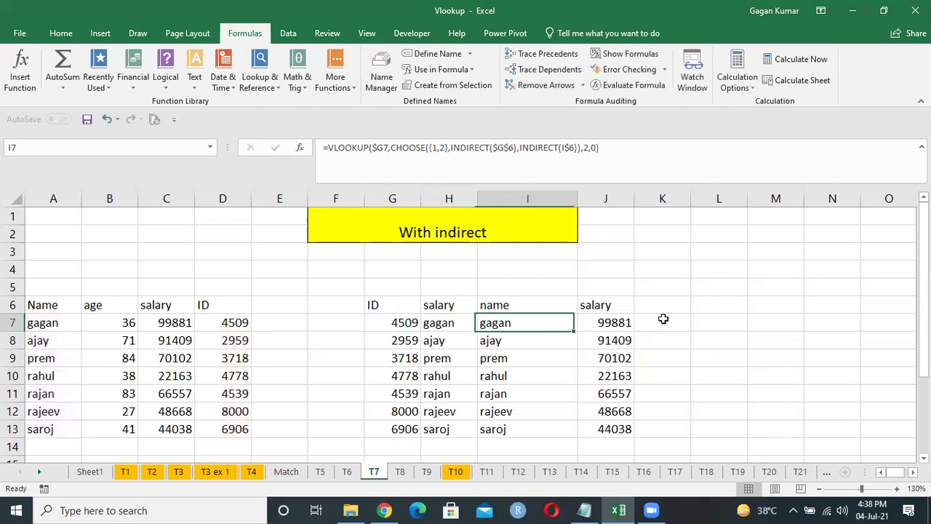
key("F2")
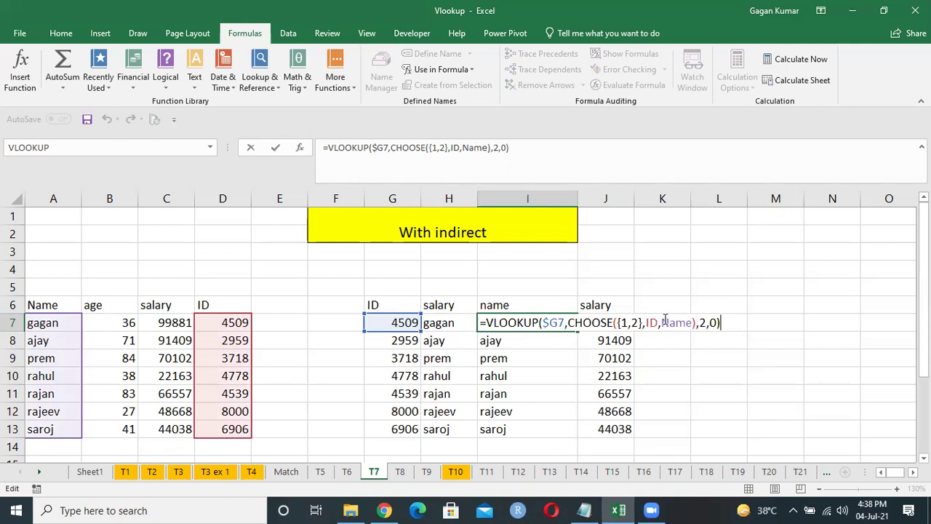
key("Left")
key("Left")
key("Left")
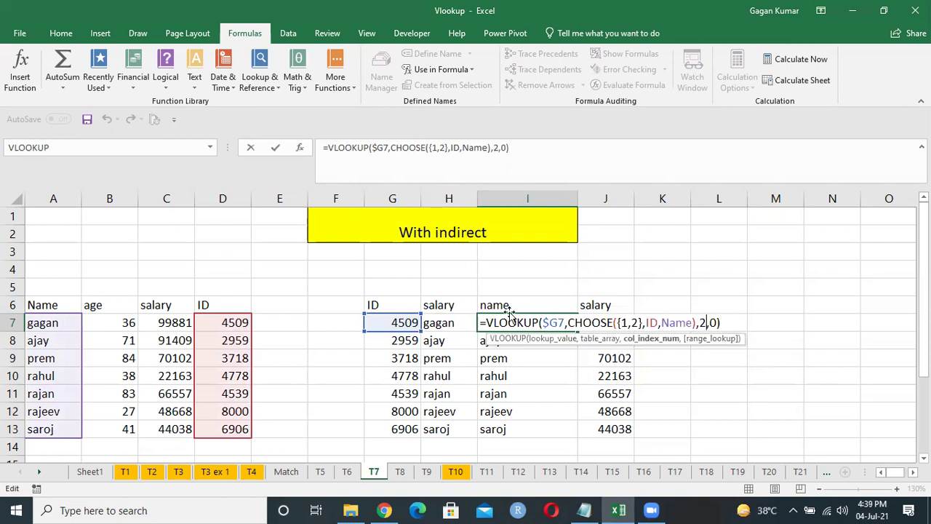
key("Escape")
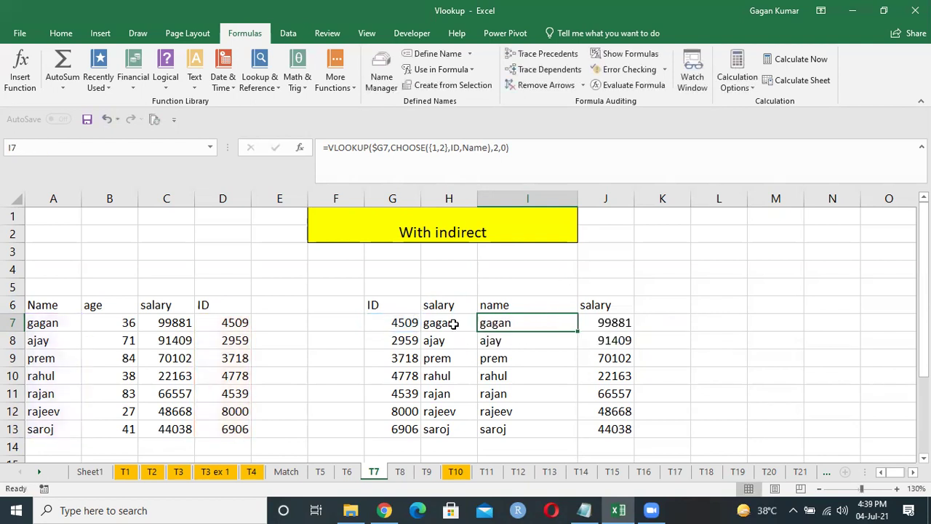
Replace the Name argument of CHOOSE in the H7 formula with an INDIRECT function.
double_click(441, 324)
left_click(638, 323)
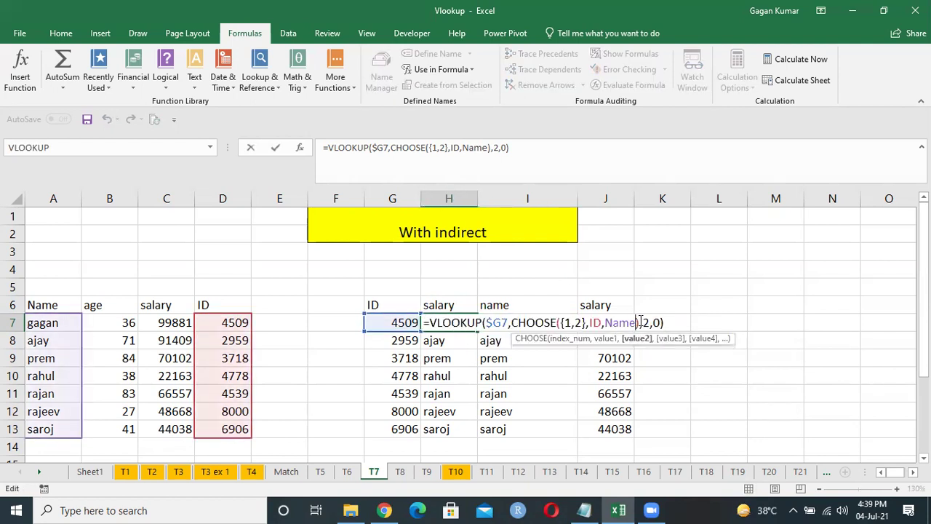
key("BackSpace")
key("BackSpace")
key("BackSpace")
key("BackSpace")
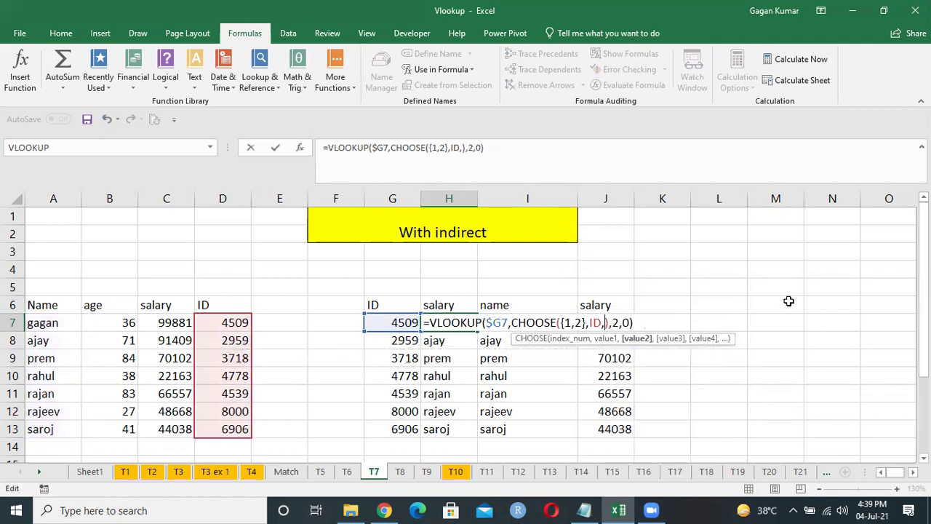
type("IN")
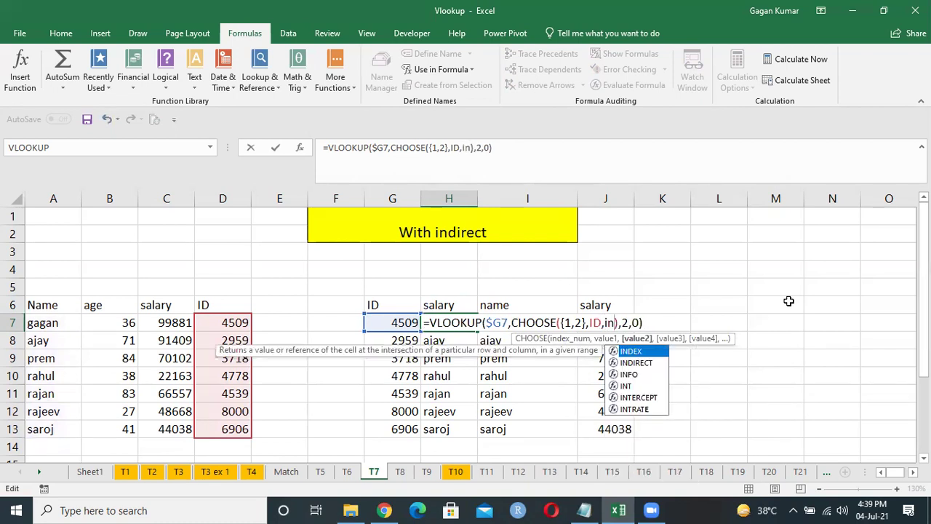
key("Down")
key("Tab")
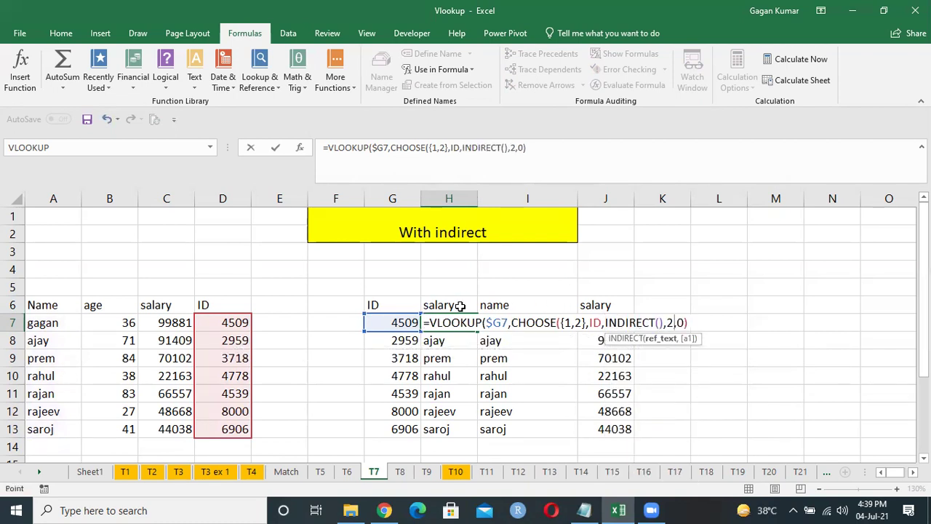
Reference the header cell as H$6 inside INDIRECT, close the function and enter the H7 formula.
left_click(462, 306)
key("F4")
key("F4")
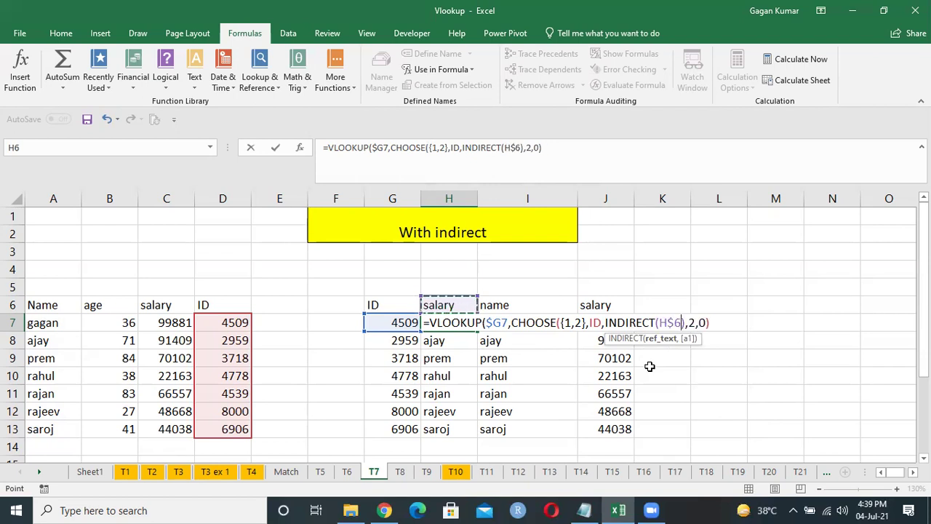
type(")")
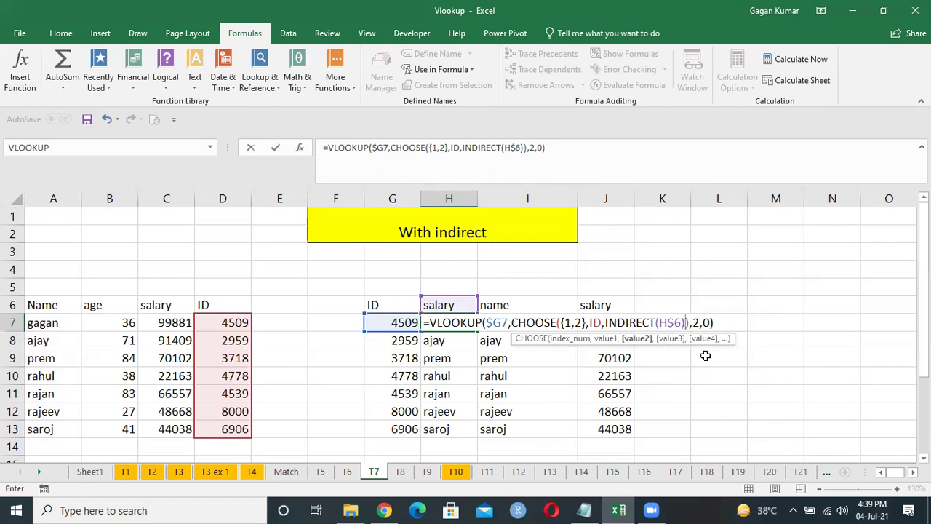
key("ctrl+Return")
Fill the first-row formulas of the result table down across H7:J13.
key("ctrl+shift+Down")
key("ctrl+shift+Right")
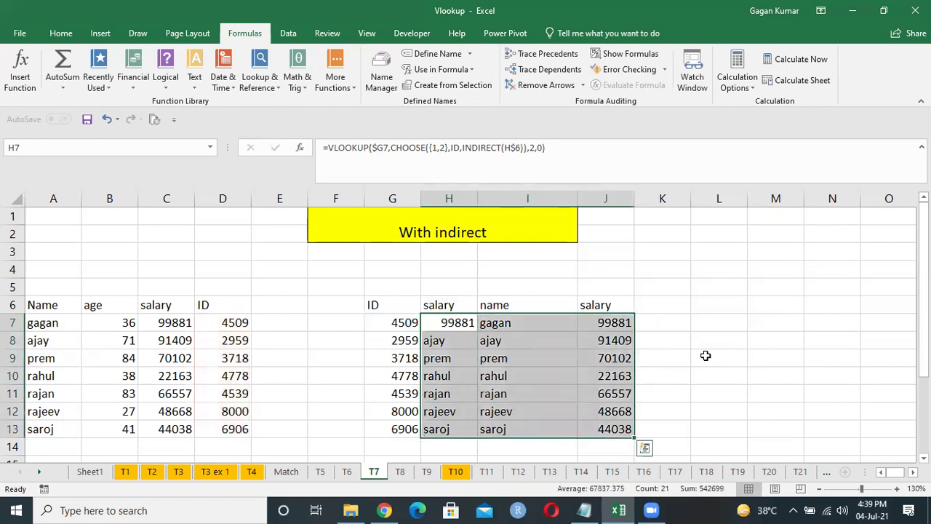
key("ctrl+d")
key("shift+BackSpace")
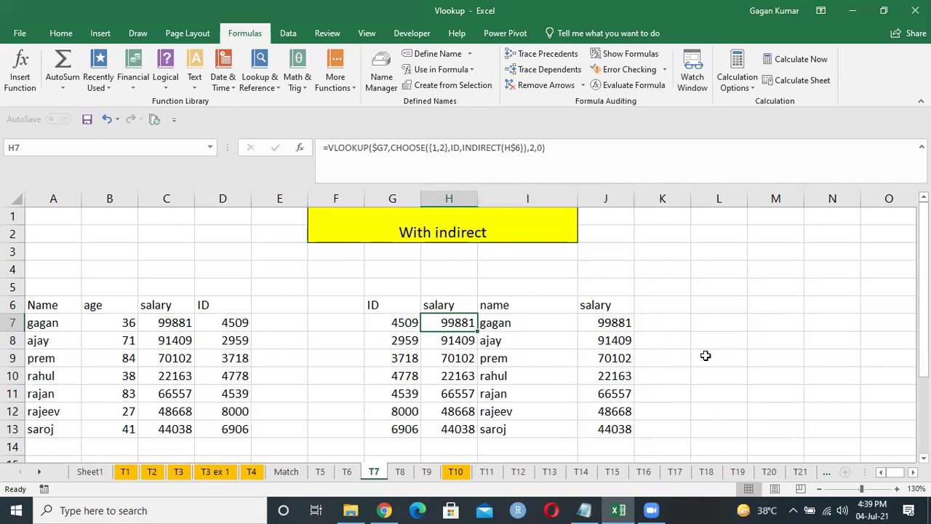
Examine how the {1,2} index array pairs with ID and INDIRECT(H$6) in the H7 CHOOSE function.
key("F2")
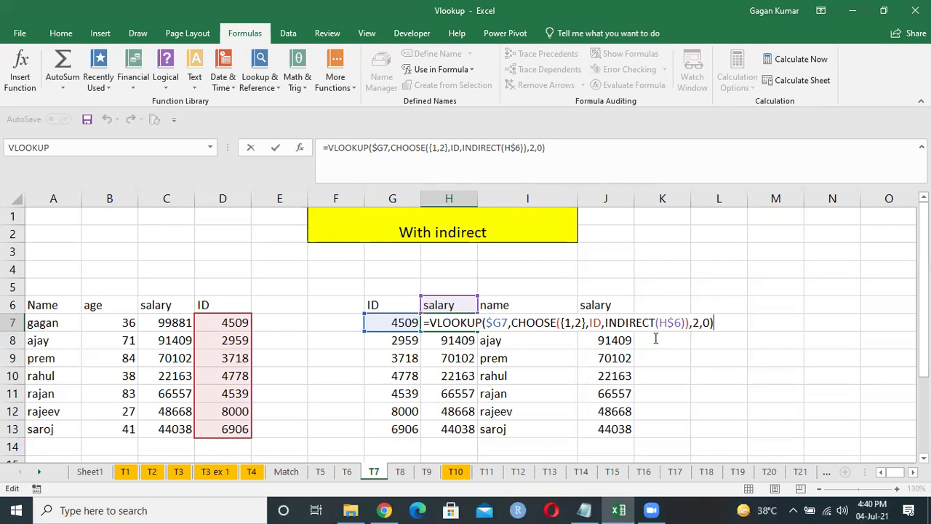
left_click(568, 323)
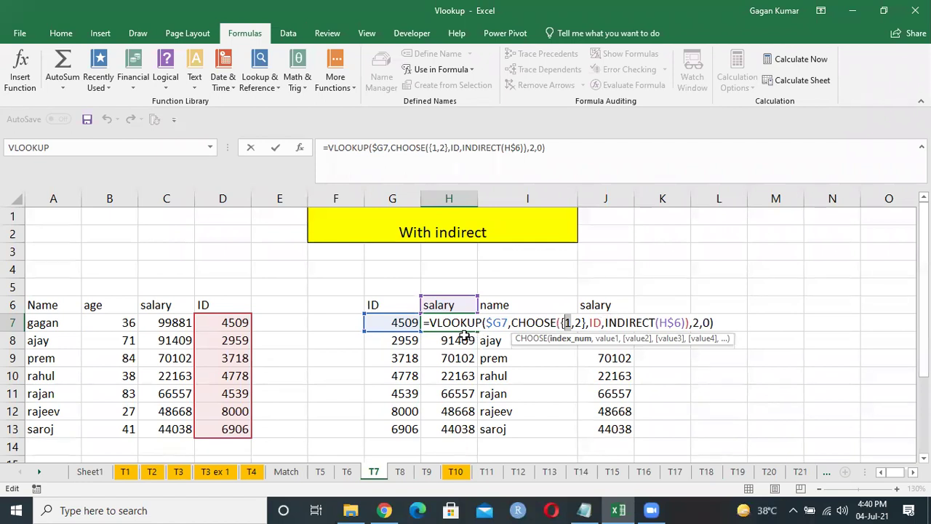
left_click_drag(598, 323, 590, 322)
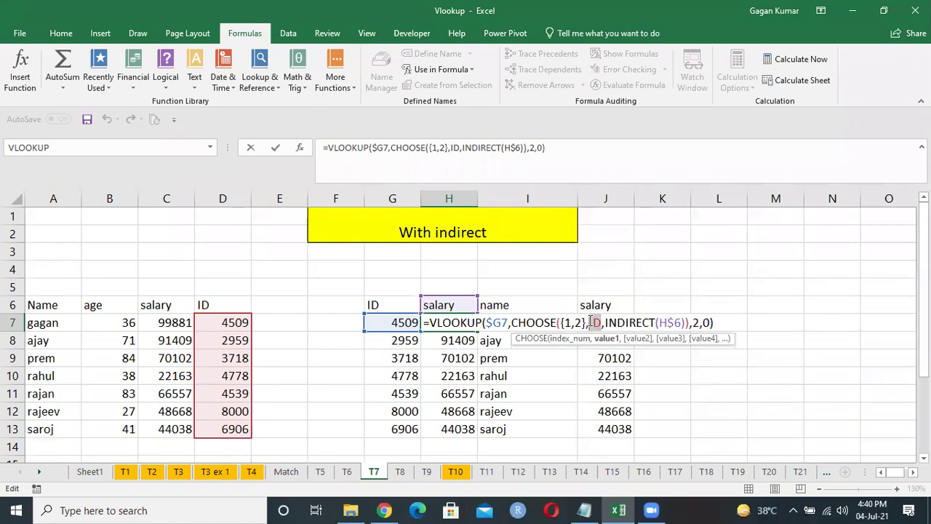
left_click(578, 322)
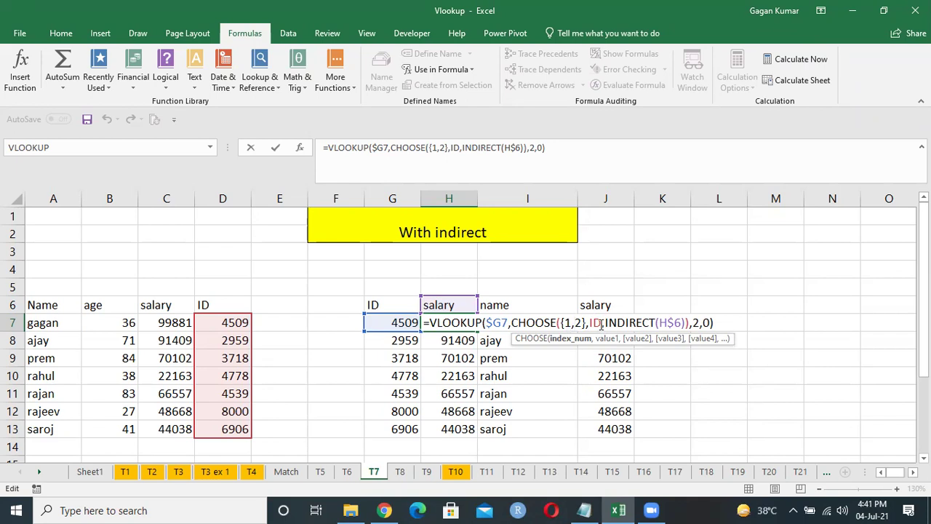
left_click(659, 322)
double_click(659, 323)
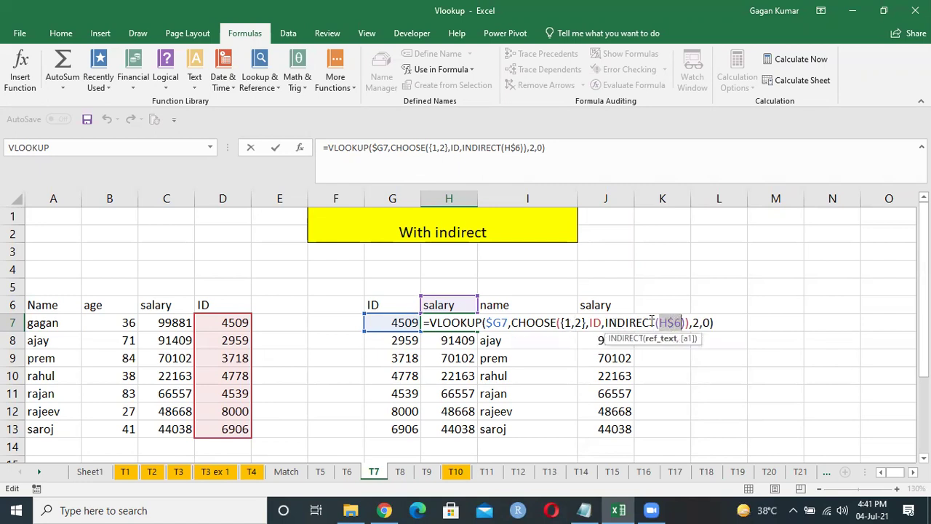
left_click_drag(605, 323, 683, 323)
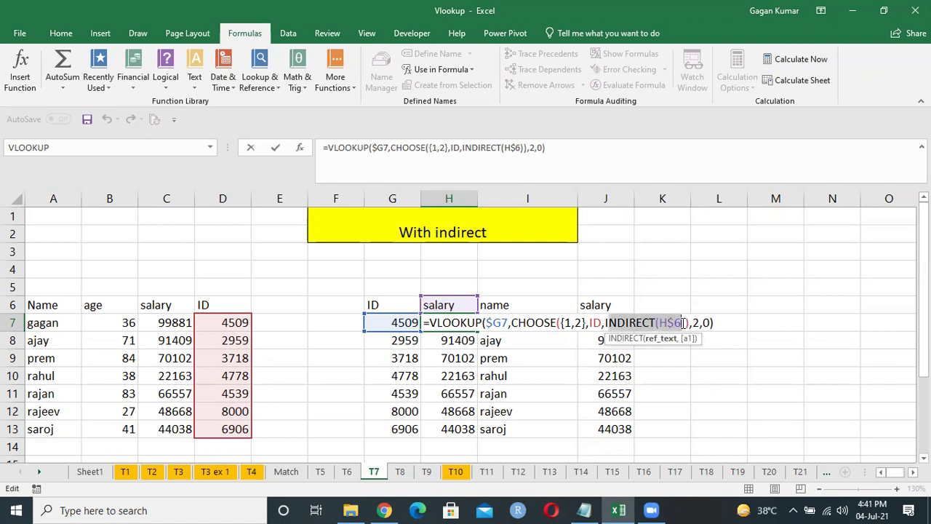
double_click(595, 322)
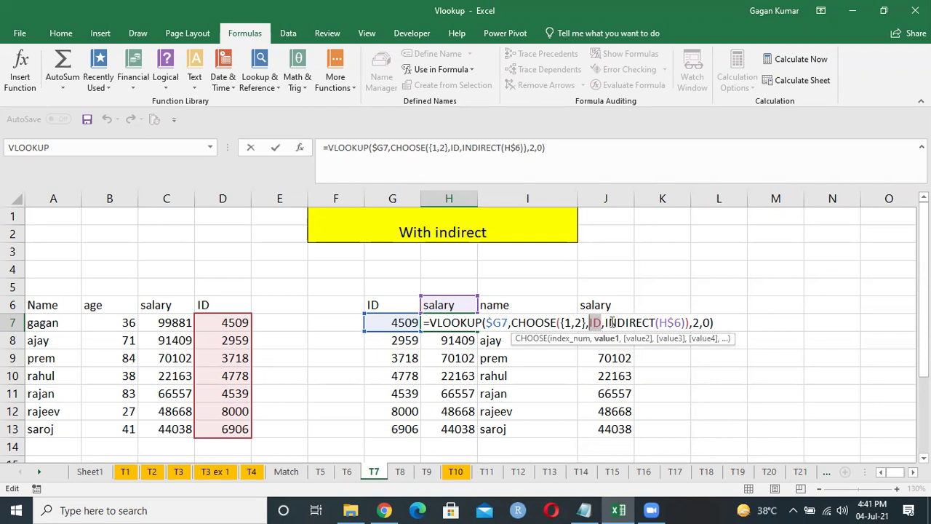
left_click(566, 322)
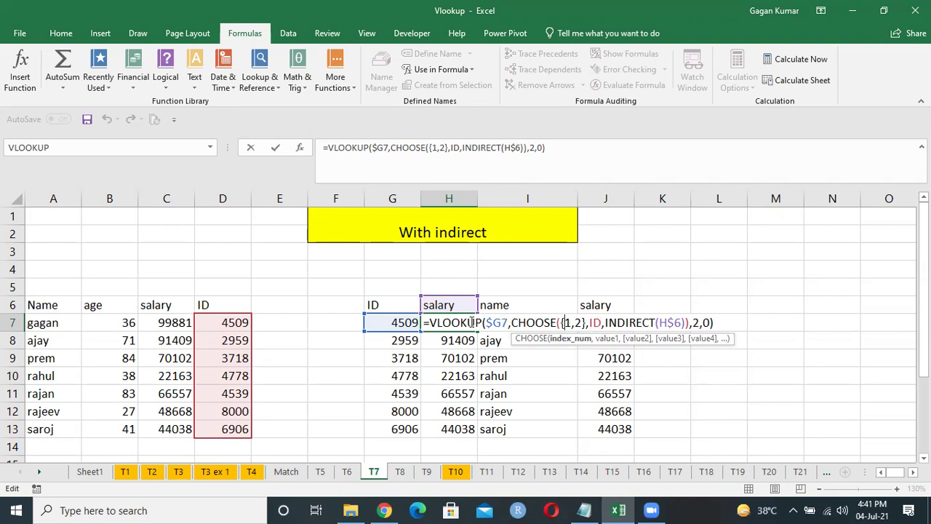
double_click(595, 322)
left_click(575, 322)
Examine the column index 2 and range lookup 0 arguments of the H7 VLOOKUP and close the formula.
left_click(698, 323)
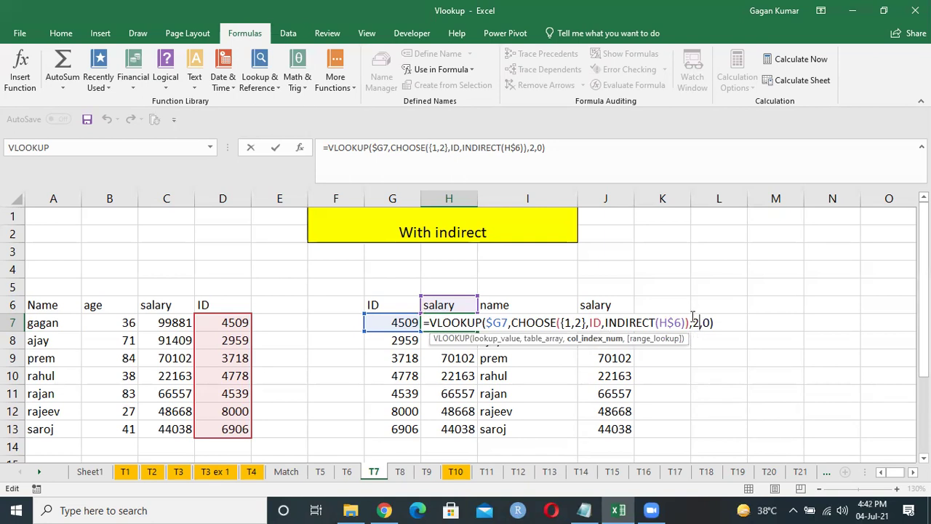
left_click_drag(693, 323, 710, 322)
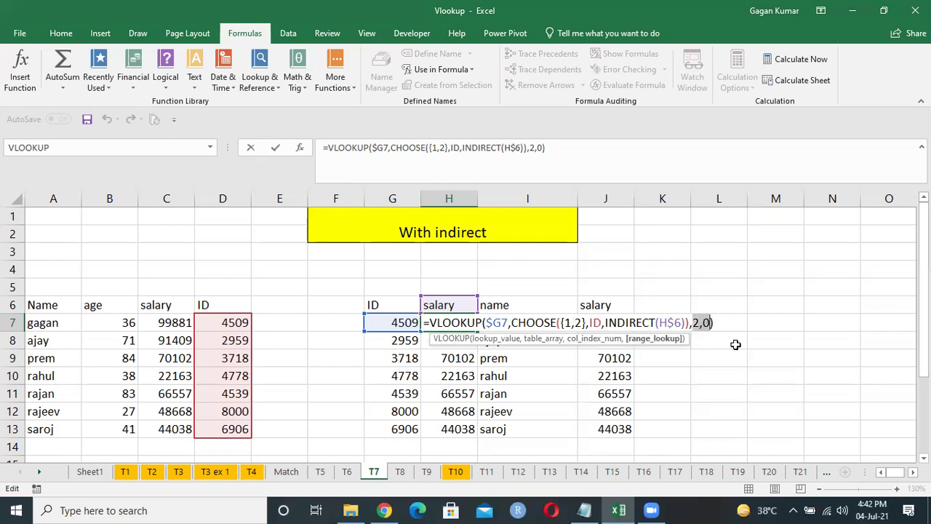
left_click(694, 322)
double_click(695, 322)
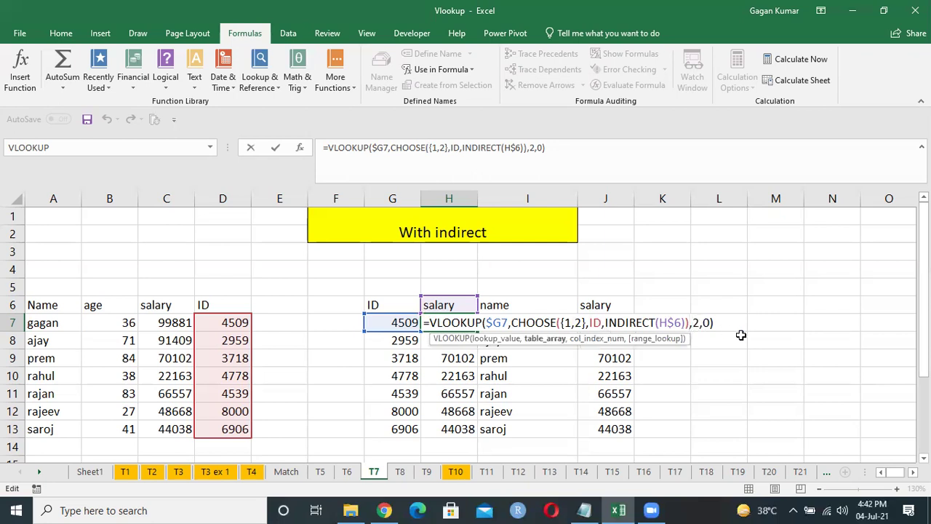
key("ctrl+Return")
Clear H7 and start a new VLOOKUP there with G7 as the lookup value.
key("Delete")
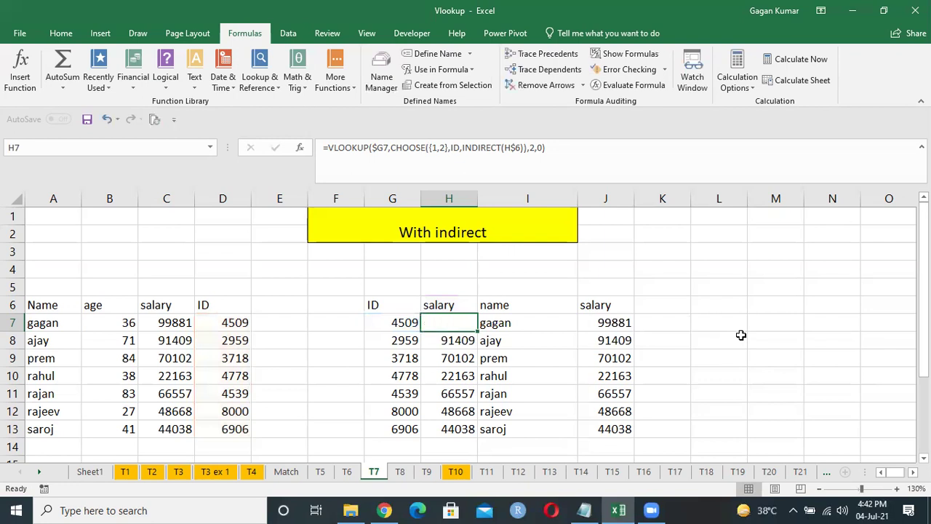
type("=vl")
key("Tab")
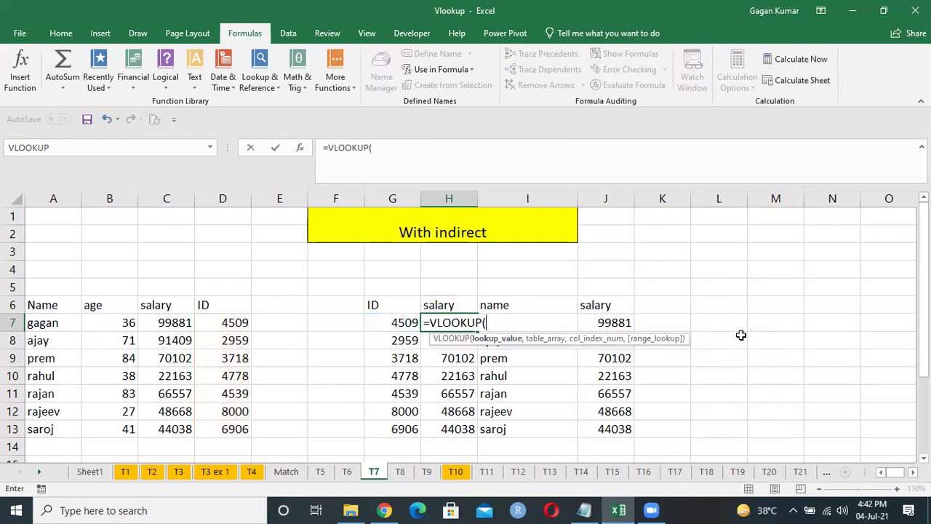
key("Left")
type(",")
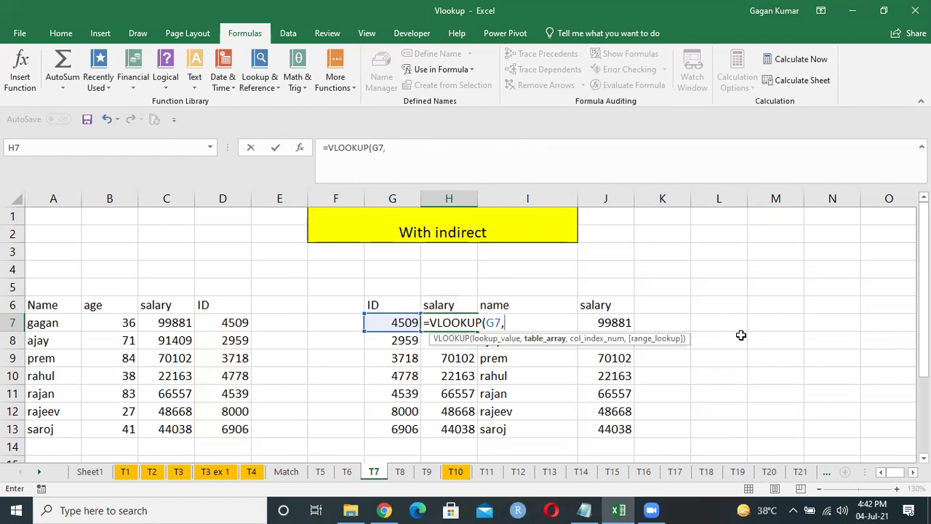
key("Left")
key("Left")
key("Left")
key("Left")
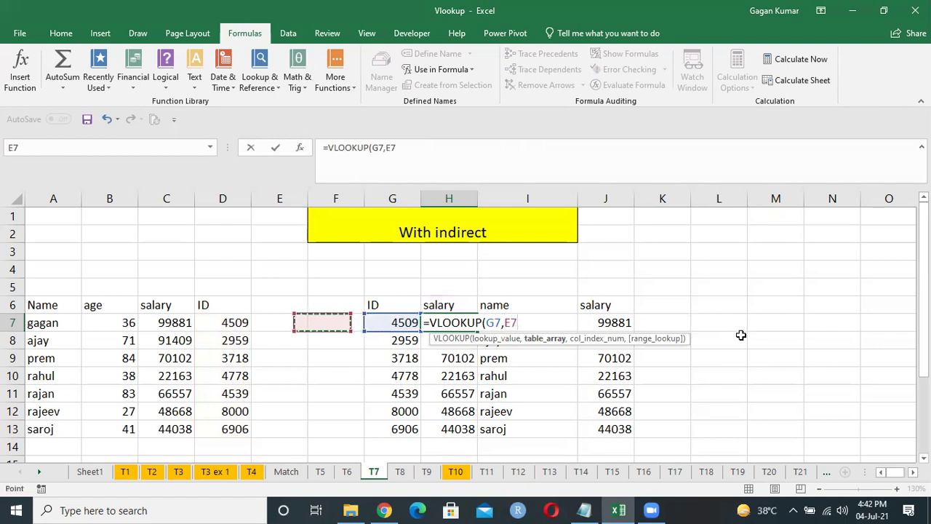
key("Up")
key("ctrl+shift+Down")
key("shift+Right")
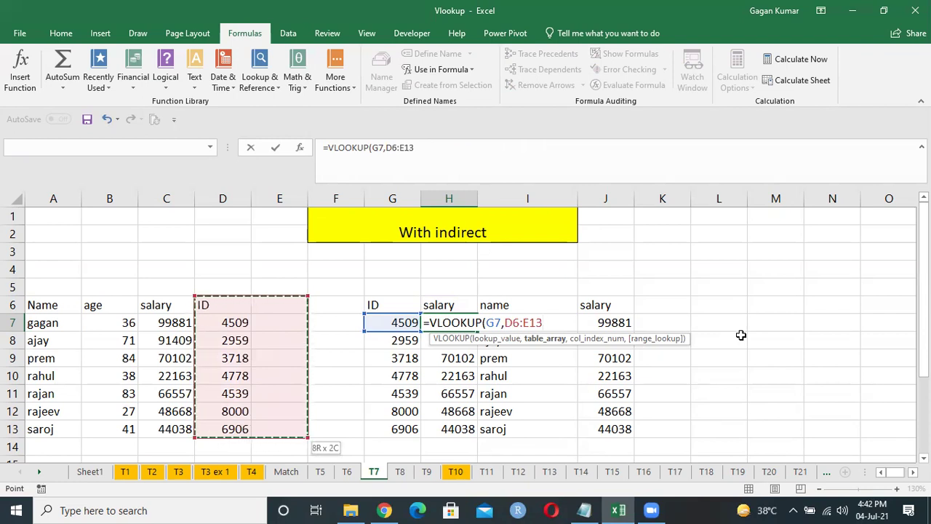
key("Left")
key("Right")
key("shift+Down")
key("shift+Down")
key("shift+Down")
key("shift+Down")
key("shift+Down")
key("shift+Down")
key("shift+Down")
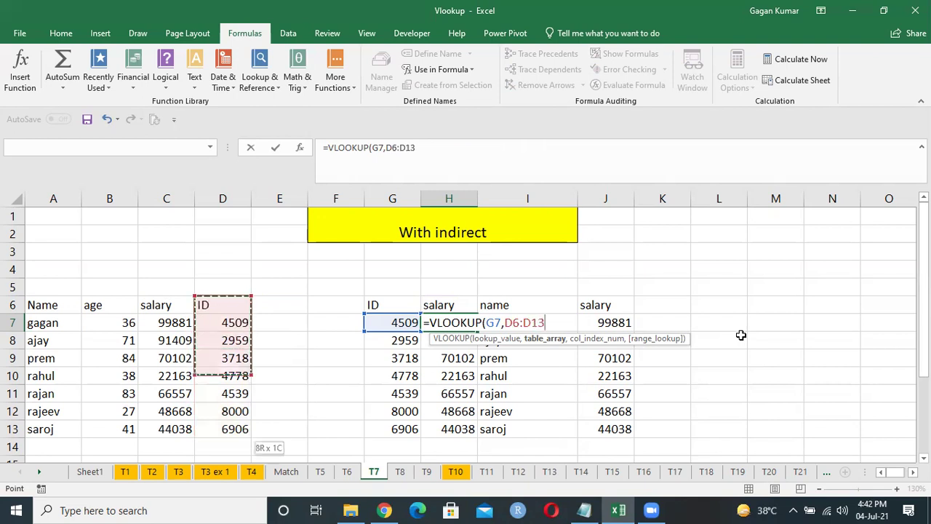
key("shift+Left")
key("shift+Left")
key("shift+Left")
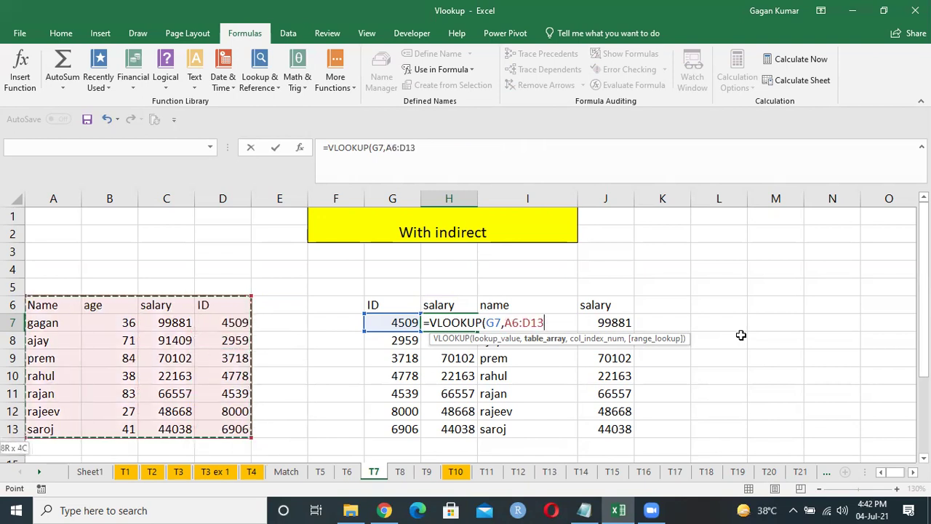
key("shift+Right")
key("shift+Right")
key("shift+Right")
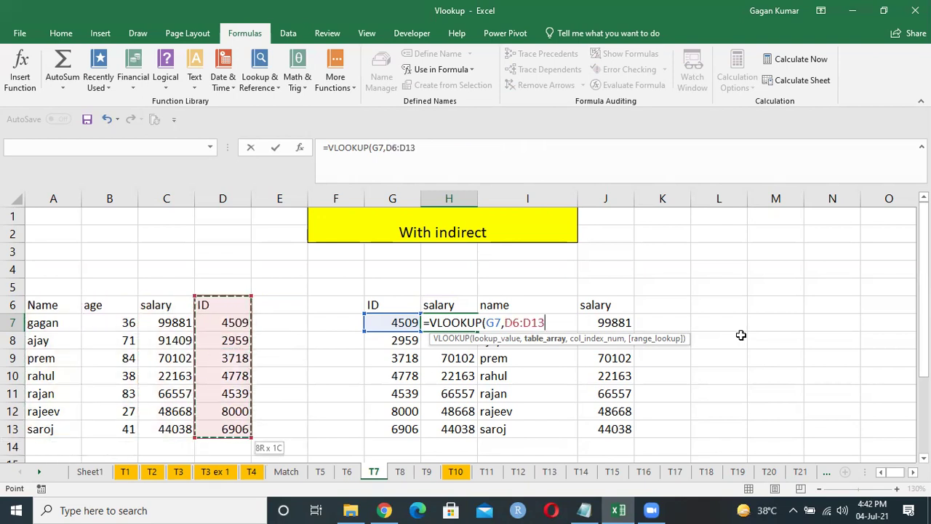
key("BackSpace")
key("BackSpace")
key("BackSpace")
key("BackSpace")
key("BackSpace")
key("BackSpace")
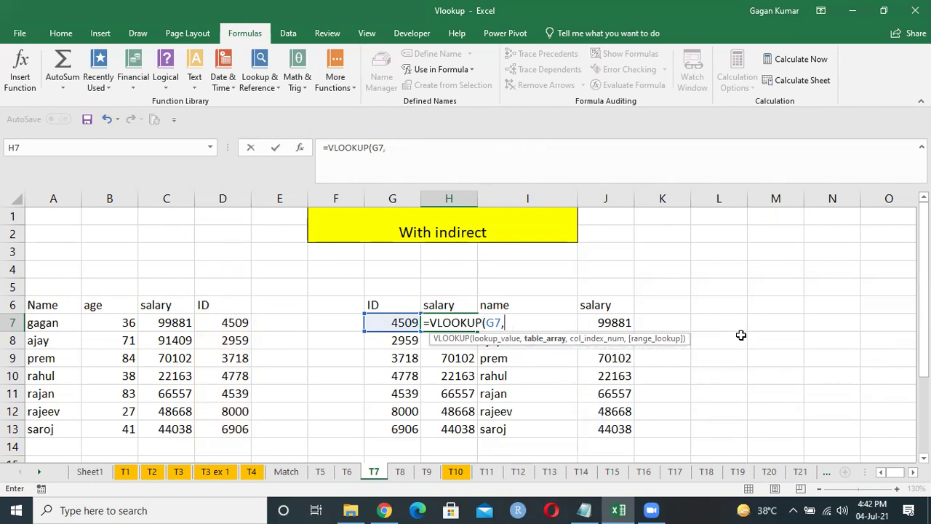
Nest a CHOOSE function as the VLOOKUP table array with the index array {1,2}.
type("cho")
key("Tab")
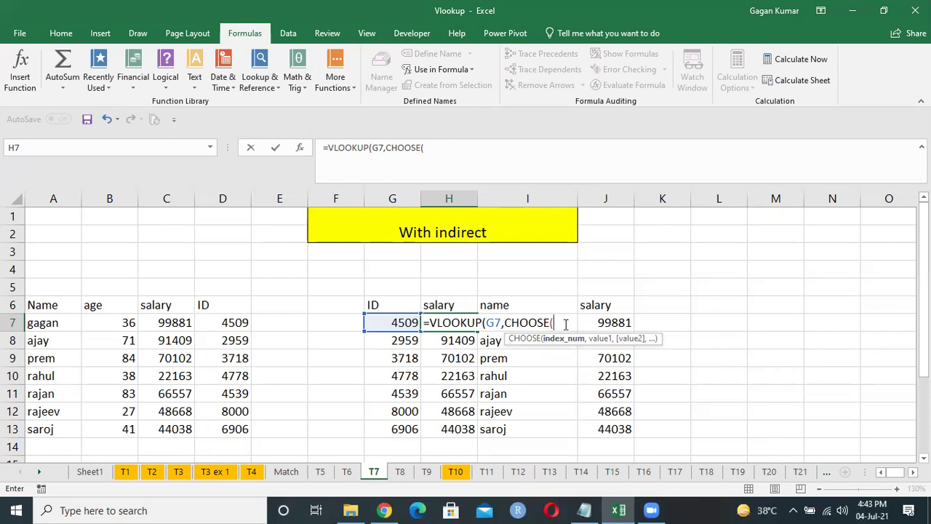
type("{1,2}")
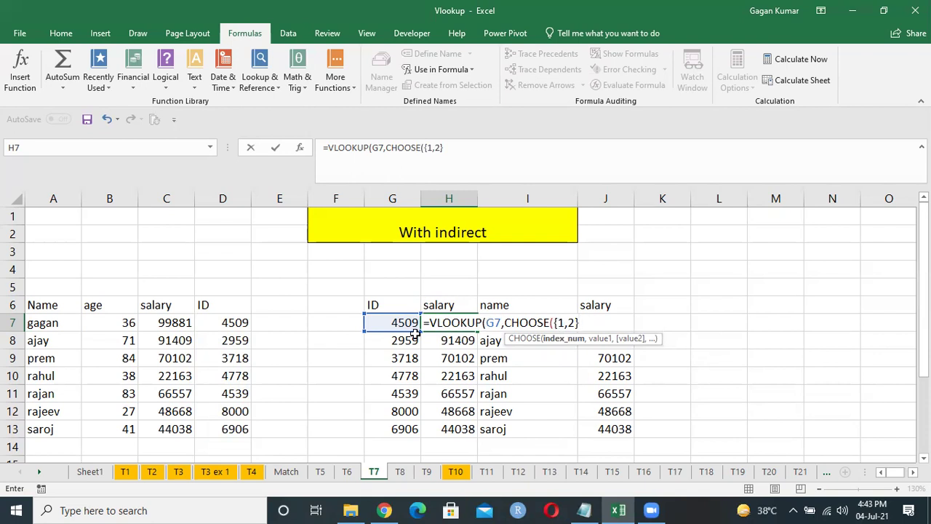
Use the ID range D7:D13 as the first value of CHOOSE.
type(",id")
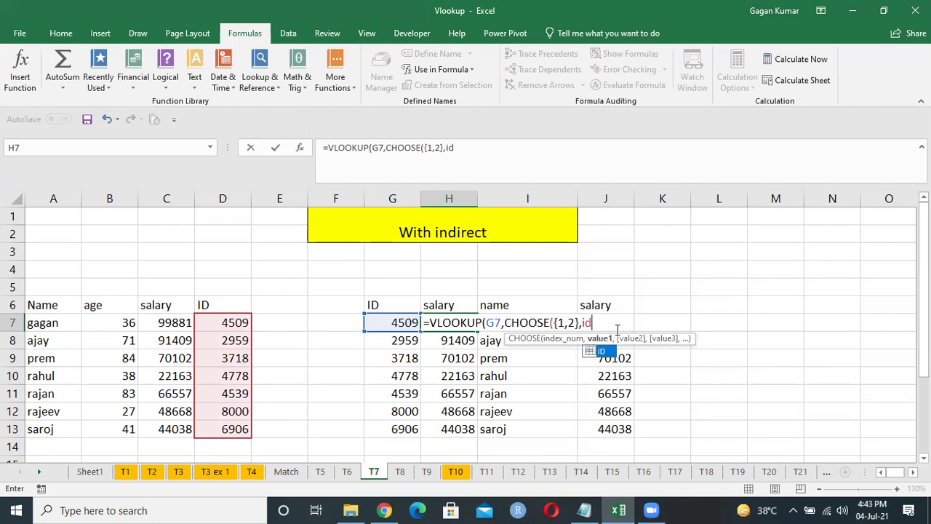
key("BackSpace")
key("BackSpace")
left_click_drag(223, 323, 242, 429)
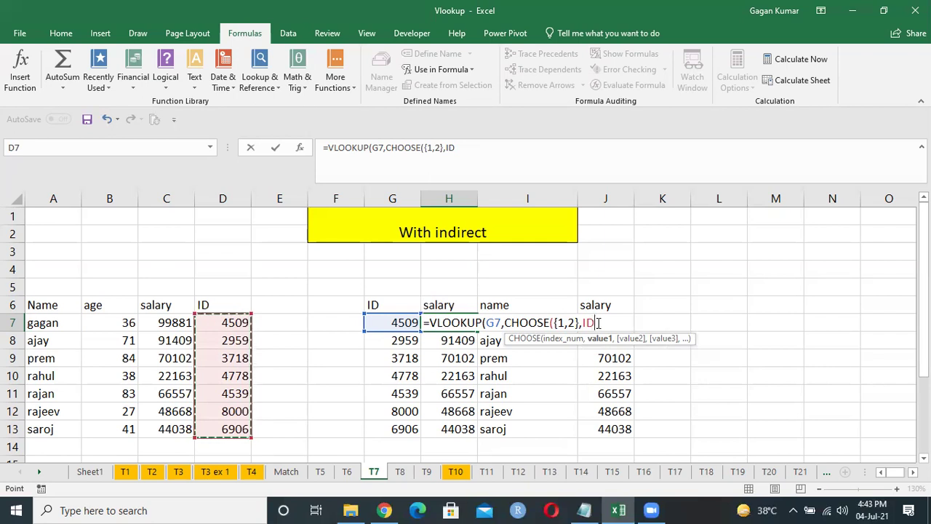
type(",")
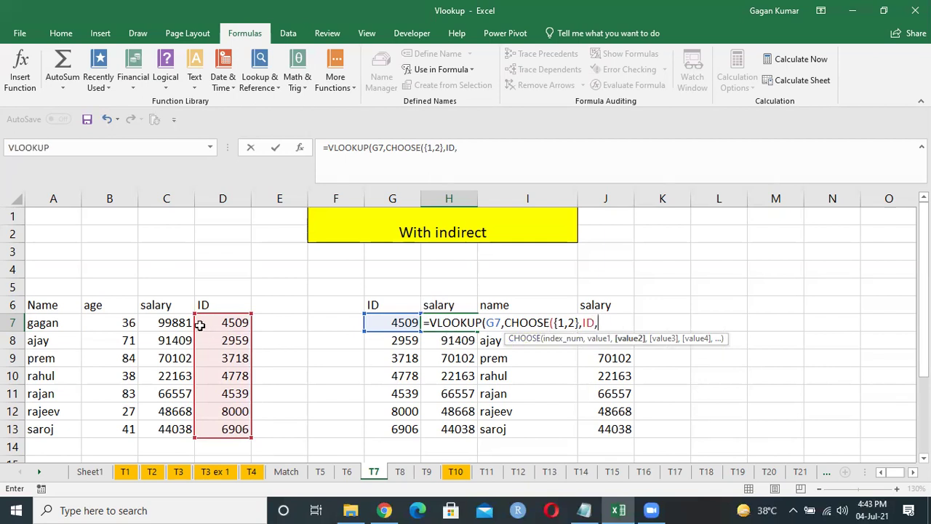
left_click_drag(183, 323, 179, 423)
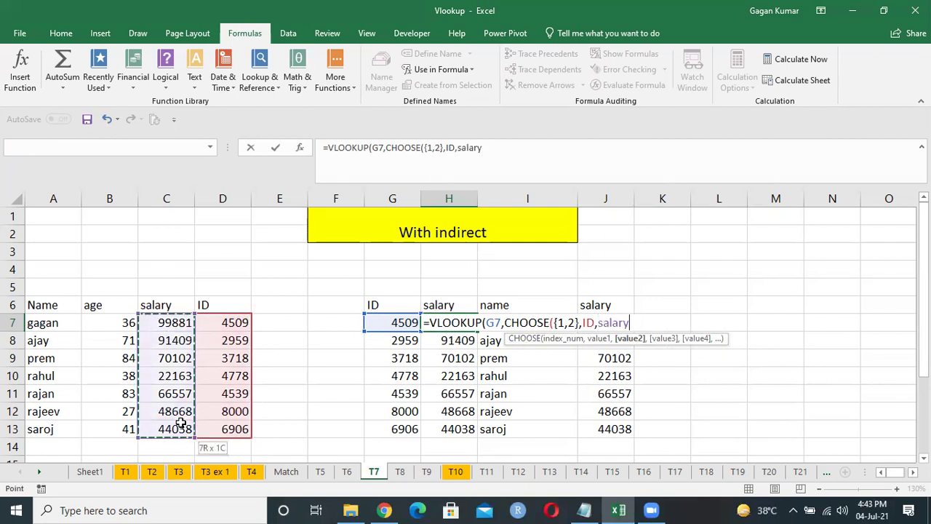
key("BackSpace")
key("BackSpace")
key("BackSpace")
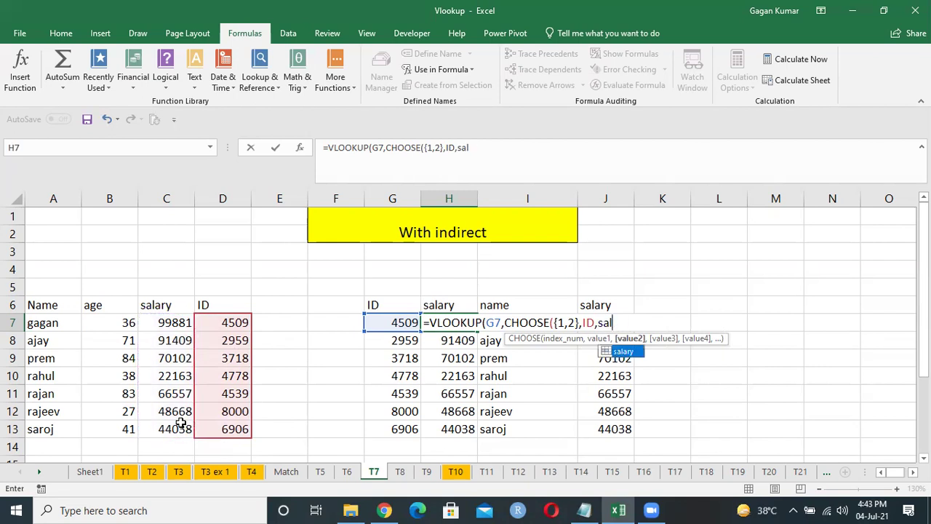
key("BackSpace")
key("BackSpace")
key("BackSpace")
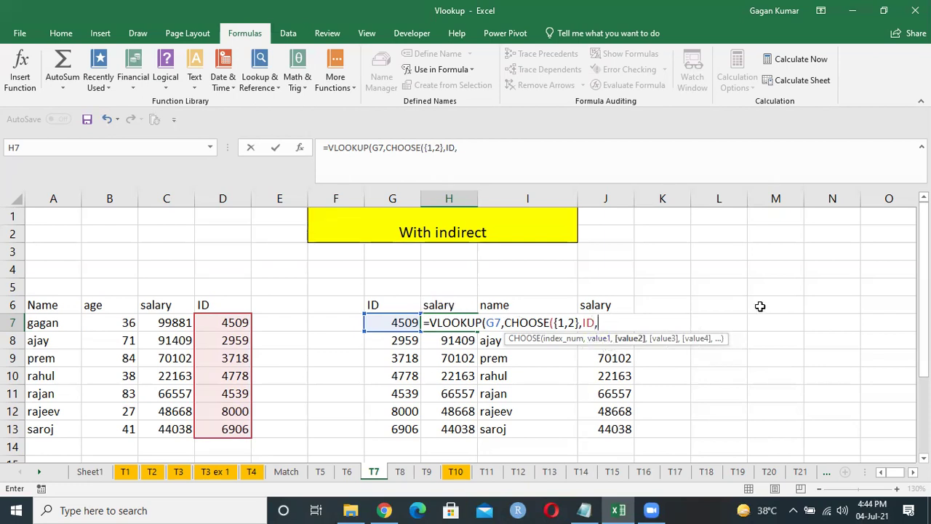
Use INDIRECT(H$6) as the second value of CHOOSE so it refers to the header in H6.
type("in")
key("Down")
key("Tab")
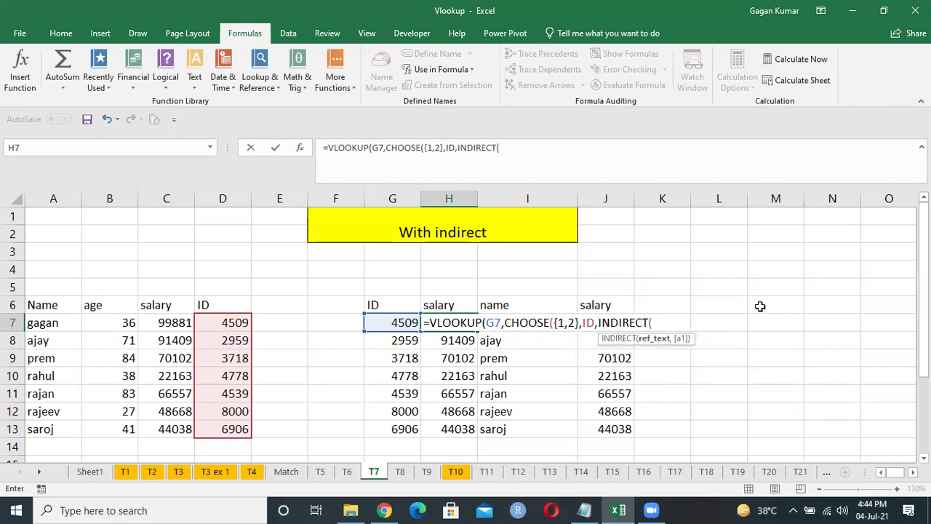
left_click(429, 302)
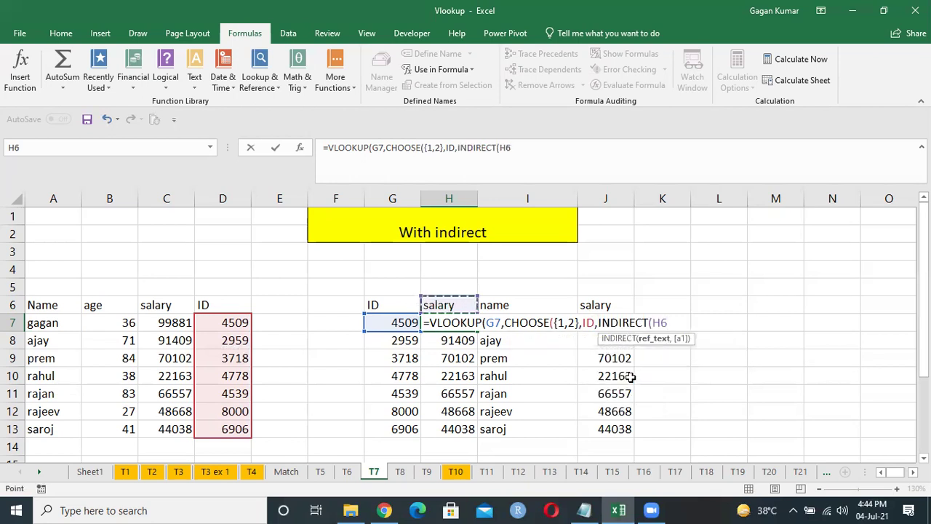
key("F4")
key("F4")
type(")")
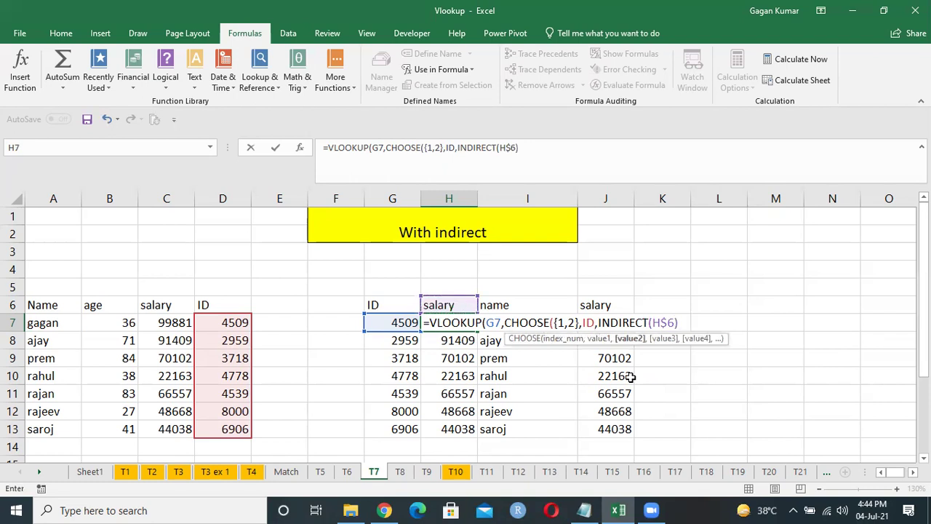
Close CHOOSE and complete the VLOOKUP with column index 2 and range lookup 0.
type(")")
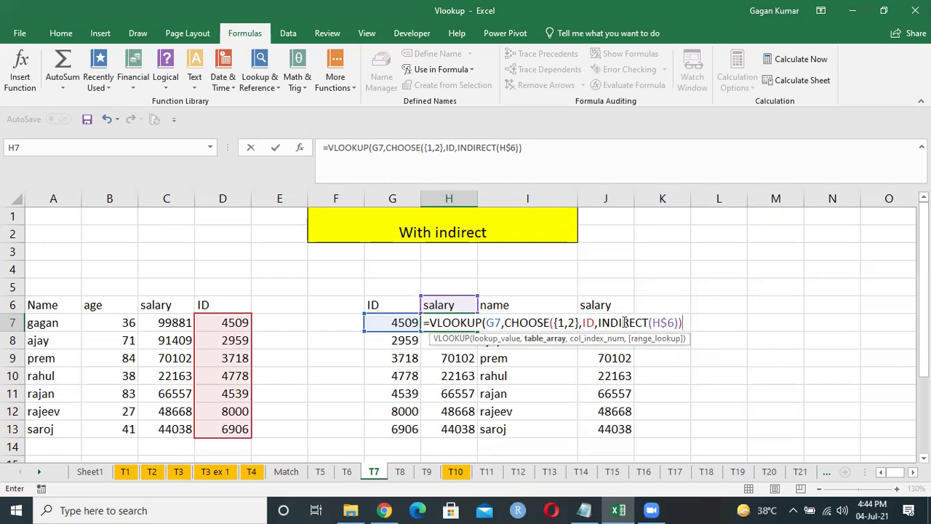
type(",")
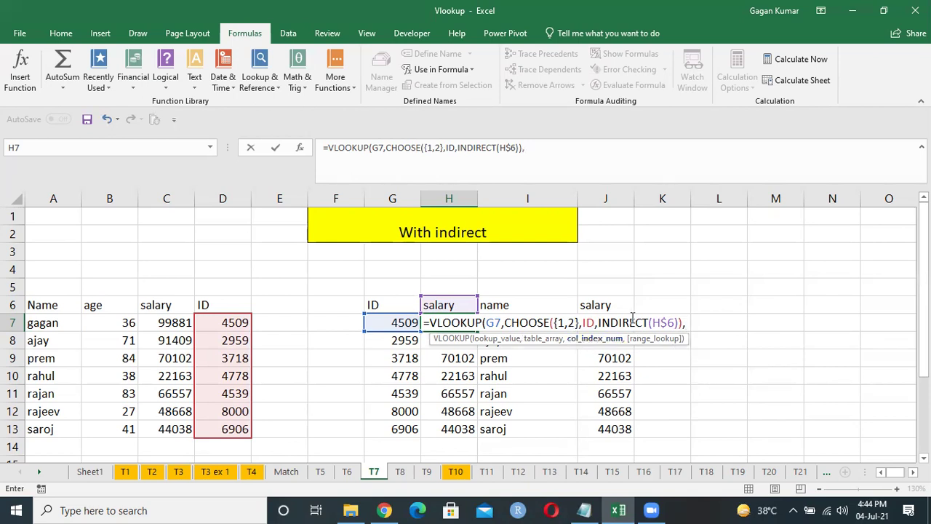
type("2,")
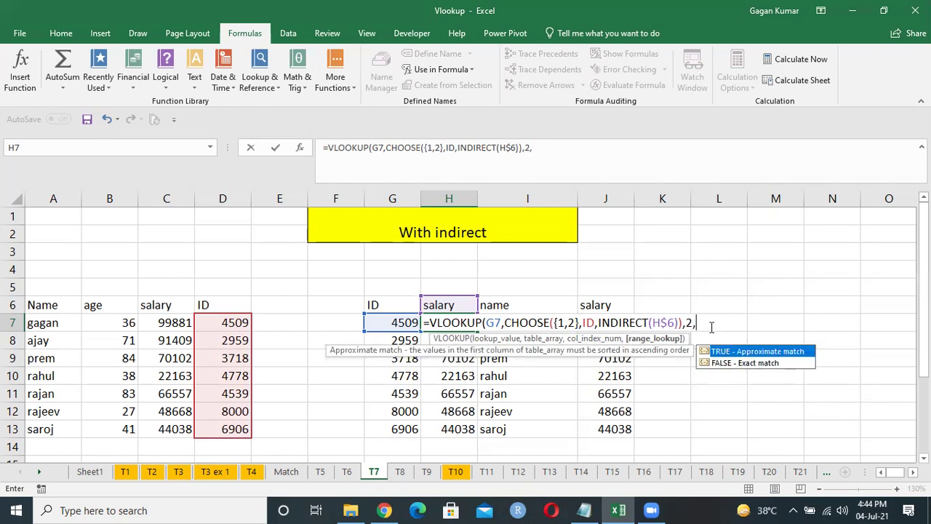
type("0)")
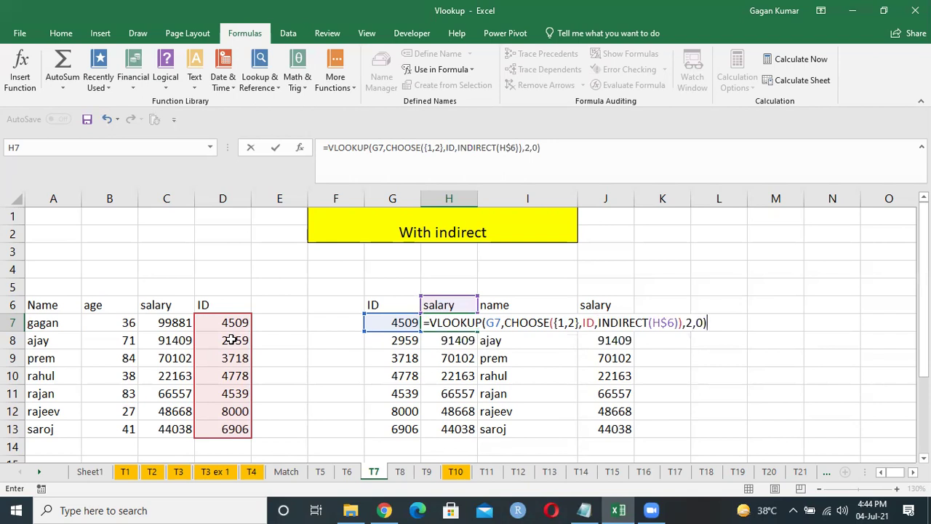
key("Return")
Fill the formulas in H7:H13 right across columns I and J.
key("Up")
key("ctrl+shift+Down")
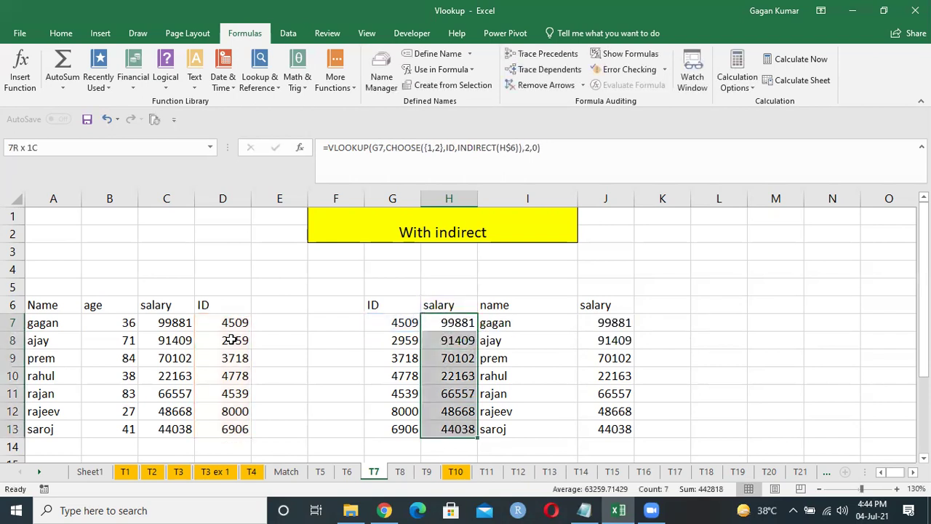
key("shift+Right")
key("shift+Right")
key("ctrl+r")
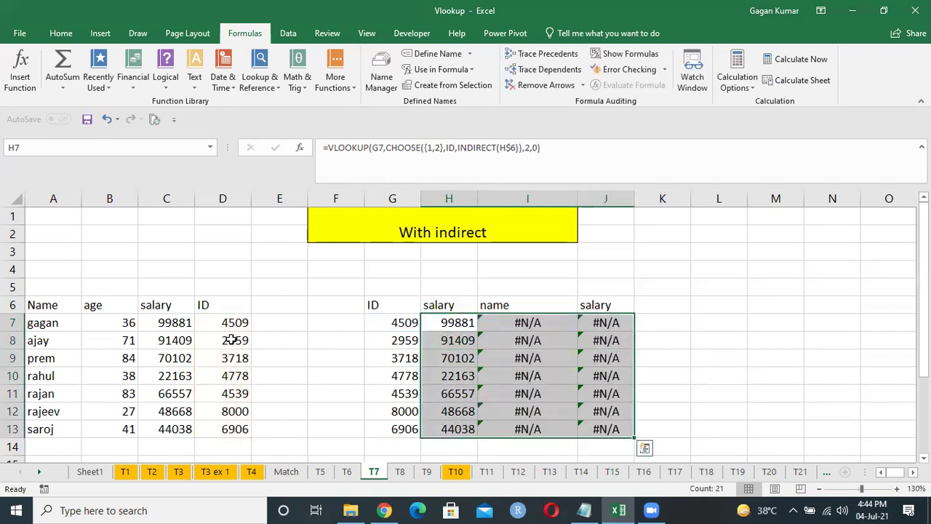
key("Up")
key("Down")
key("F2")
key("Left")
key("Left")
key("Left")
key("Left")
key("Left")
key("Left")
key("Left")
key("Left")
key("Left")
key("Left")
key("Left")
key("Left")
key("Left")
key("Left")
key("Left")
key("Left")
key("Left")
key("Left")
key("Left")
key("Left")
key("Left")
key("Left")
key("Left")
key("Left")
key("Left")
key("Left")
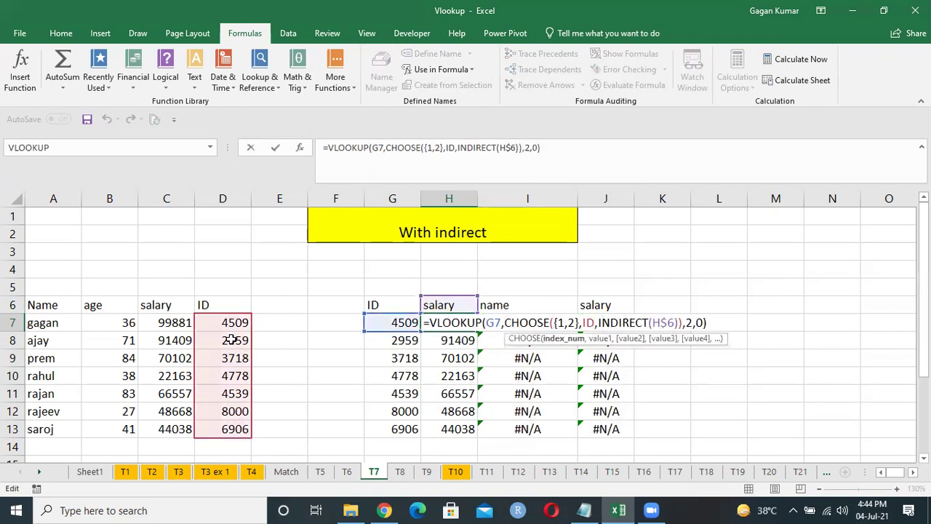
key("Left")
key("Left")
key("Left")
key("Left")
key("Left")
key("Left")
key("Left")
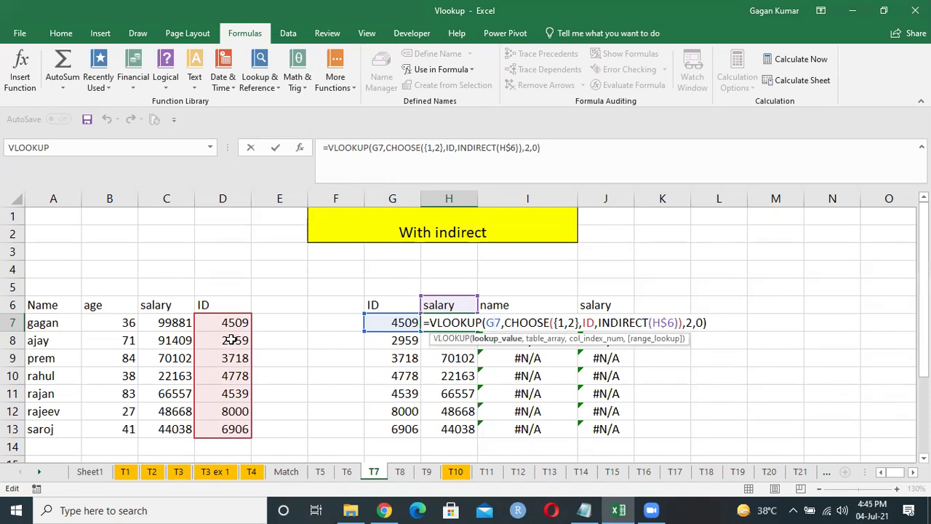
key("F5")
key("Escape")
Lock the column of the lookup value in the H7 formula by changing it to $G7.
key("F2")
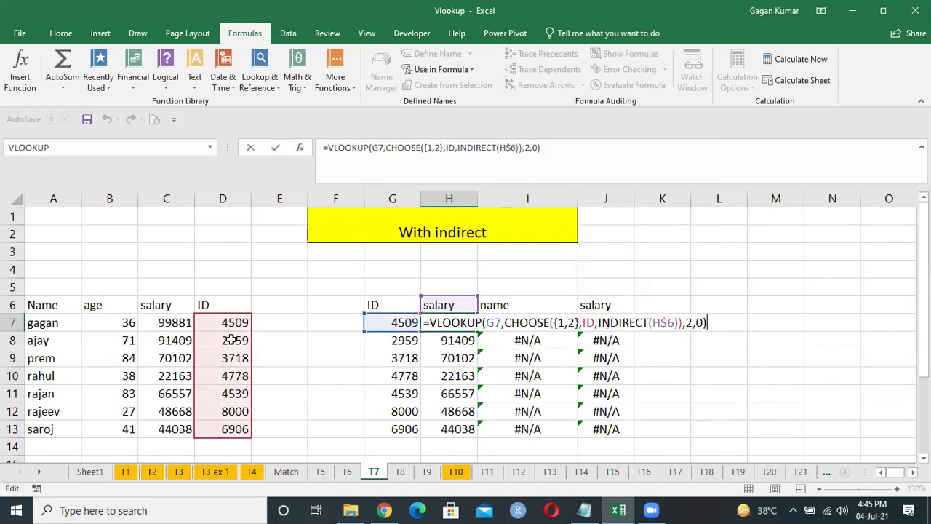
key("Home")
key("Right")
key("Right")
key("Right")
key("Right")
key("Right")
key("Right")
key("Right")
key("Right")
key("Right")
key("Right")
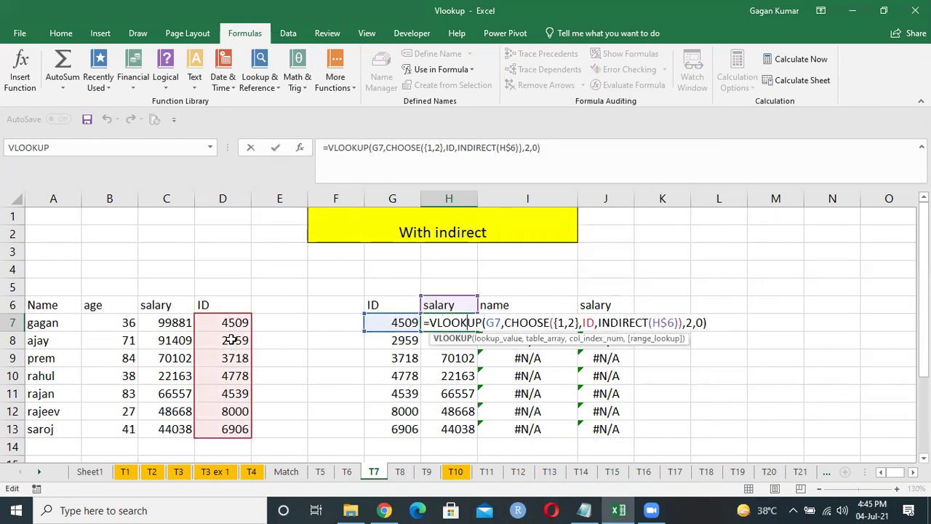
key("F4")
key("F4")
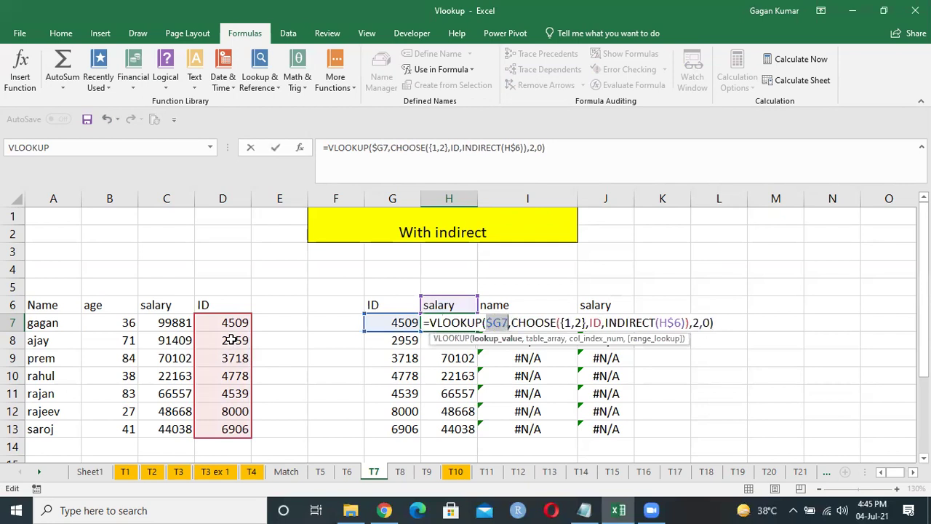
key("Return")
Fill the H7 formula right to column J and down to row 13.
key("Up")
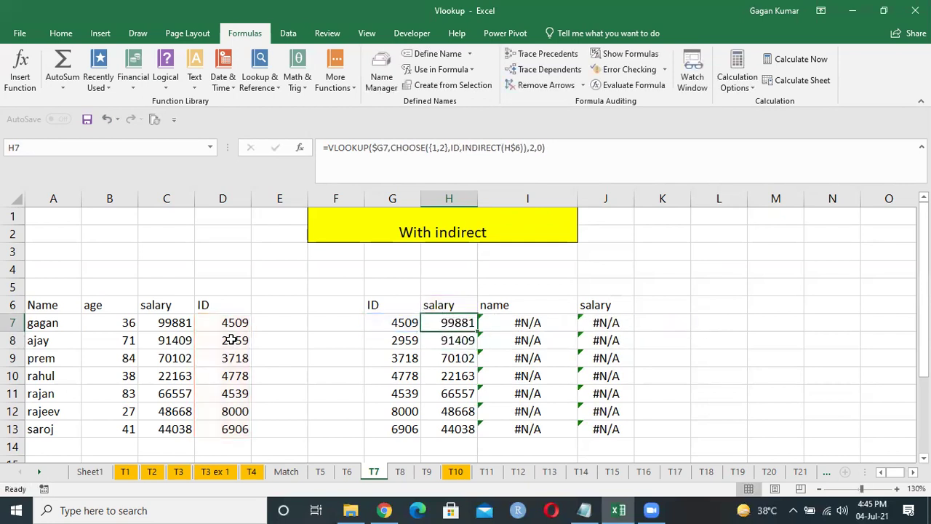
key("shift+Right")
key("shift+Right")
key("ctrl+r")
key("shift+Down")
key("shift+Down")
key("shift+Down")
key("shift+Down")
key("shift+Down")
key("shift+Down")
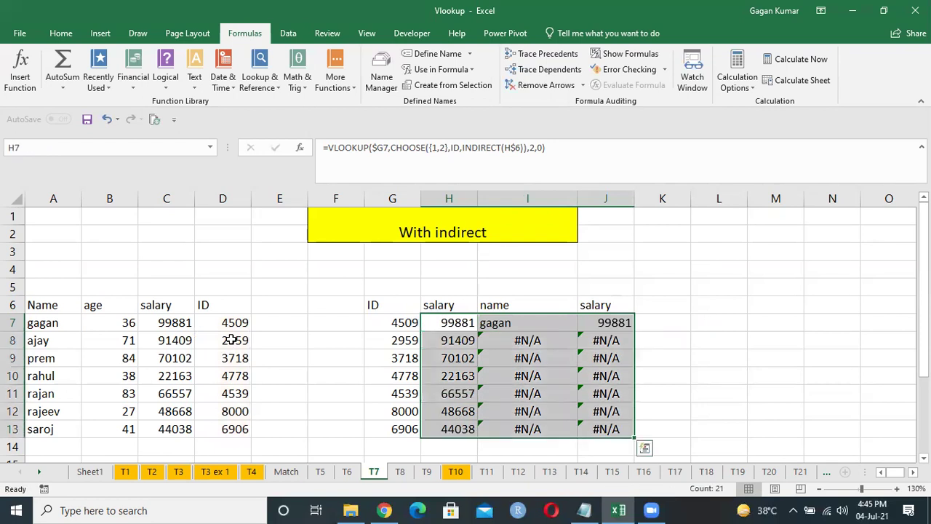
key("ctrl+d")
Change the result headers to name in H6 and age in I6.
key("Up")
type("name")
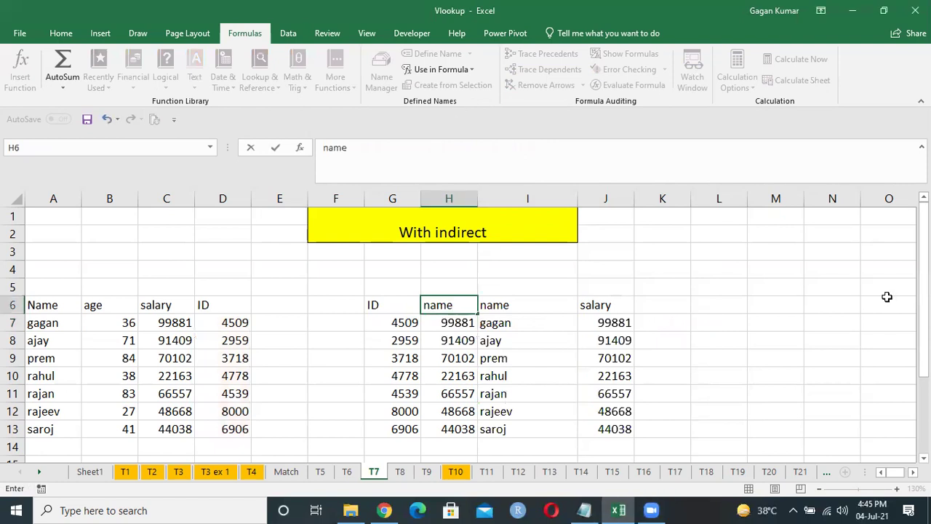
key("Tab")
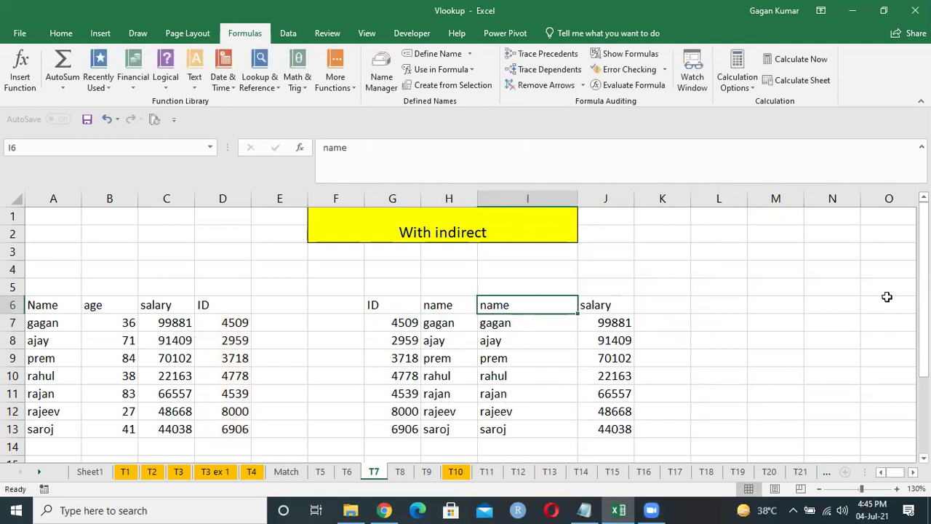
type("age")
key("Return")
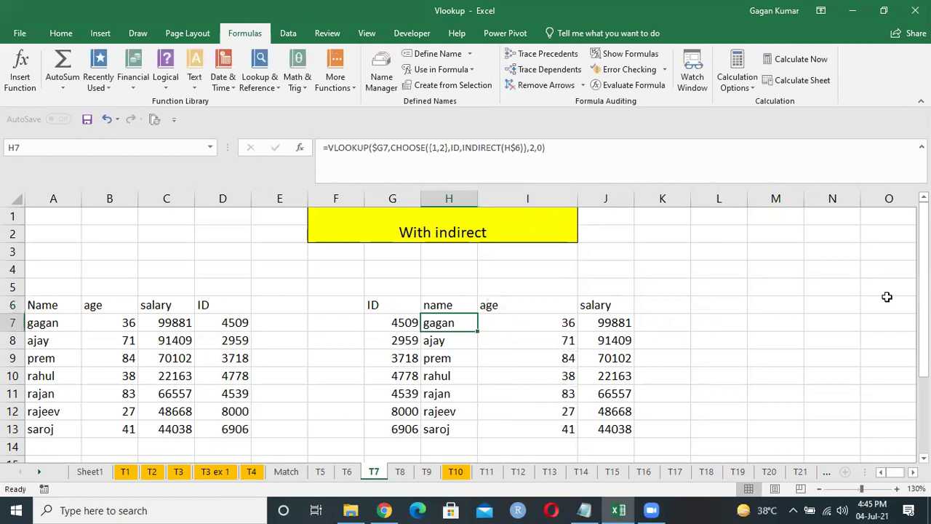
key("Up")
key("Right")
key("Right")
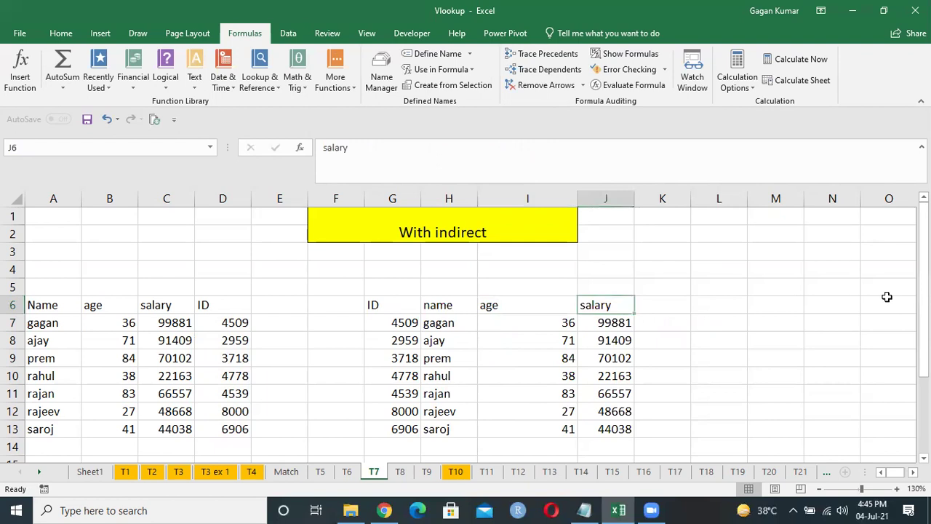
Switch to sheet T8 and clear the results in H7:J13.
key("ctrl+Page_Down")
key("ctrl+Up")
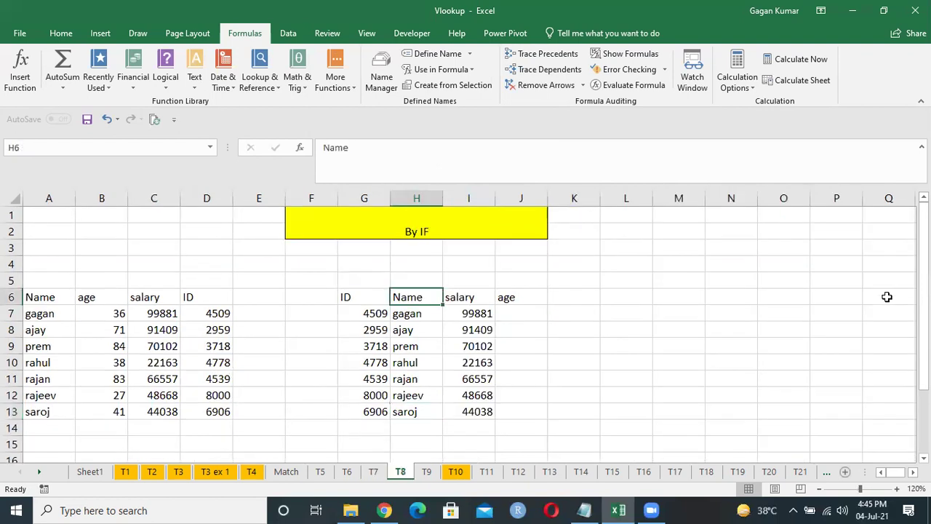
key("Right")
key("Right")
key("Down")
key("shift+Left")
key("shift+Left")
key("shift+Down")
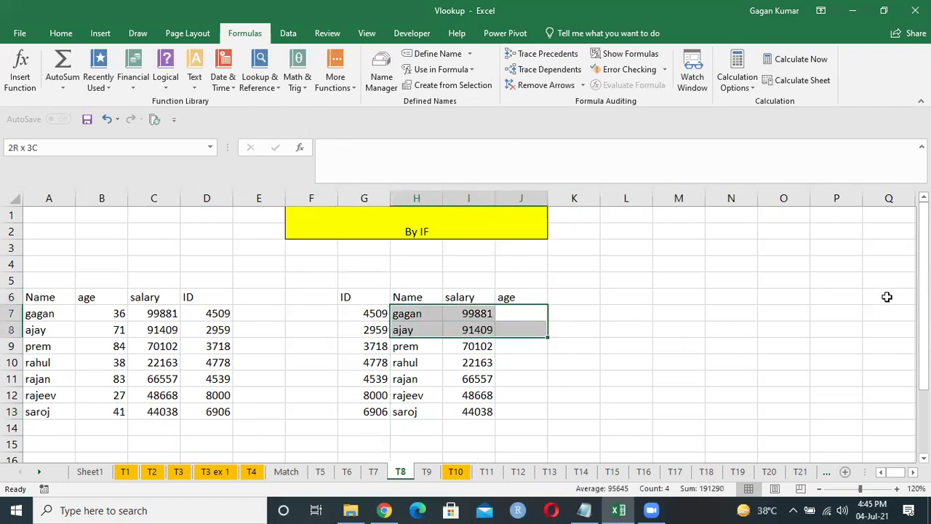
key("shift+Down")
key("shift+Down")
key("shift+Down")
key("shift+Down")
key("shift+Down")
key("Delete")
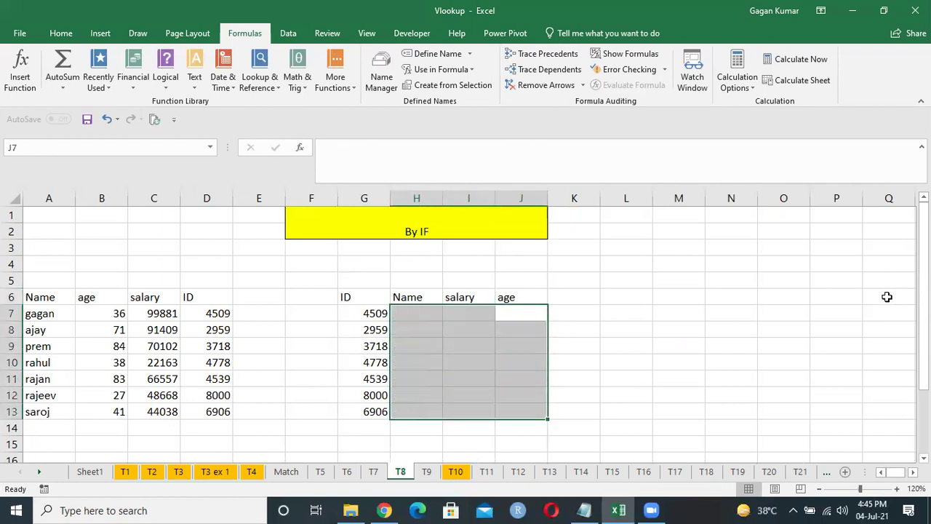
Return to sheet T7 and replace ID in the H7 formula's CHOOSE with INDIRECT($G$6).
key("ctrl+Page_Up")
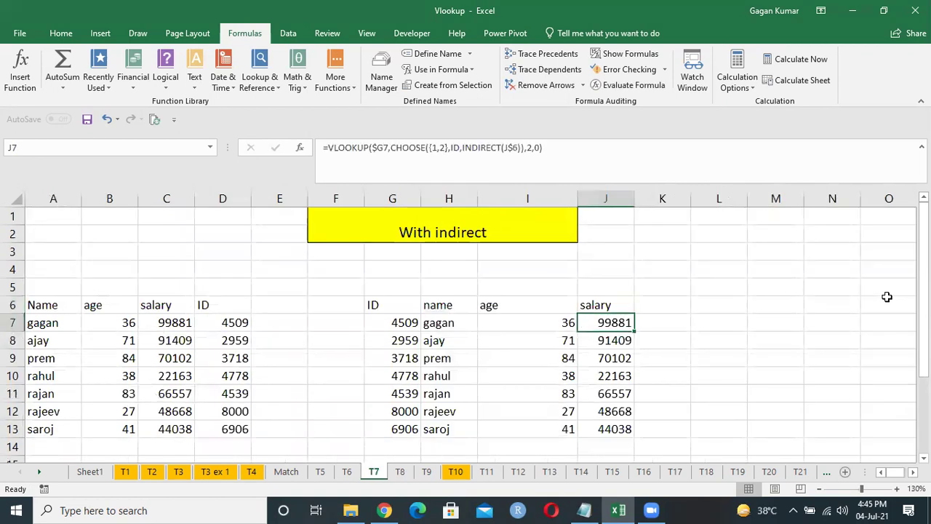
key("Left")
key("Left")
key("F2")
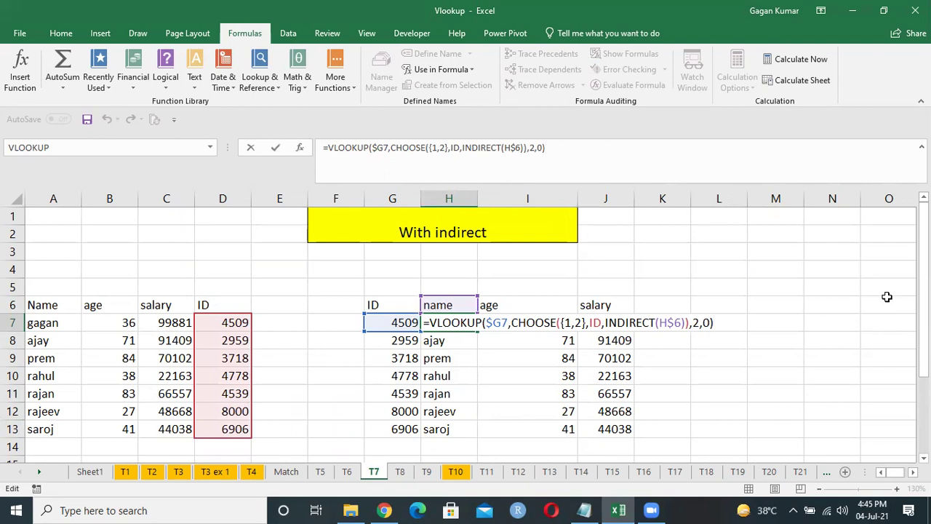
left_click(602, 320)
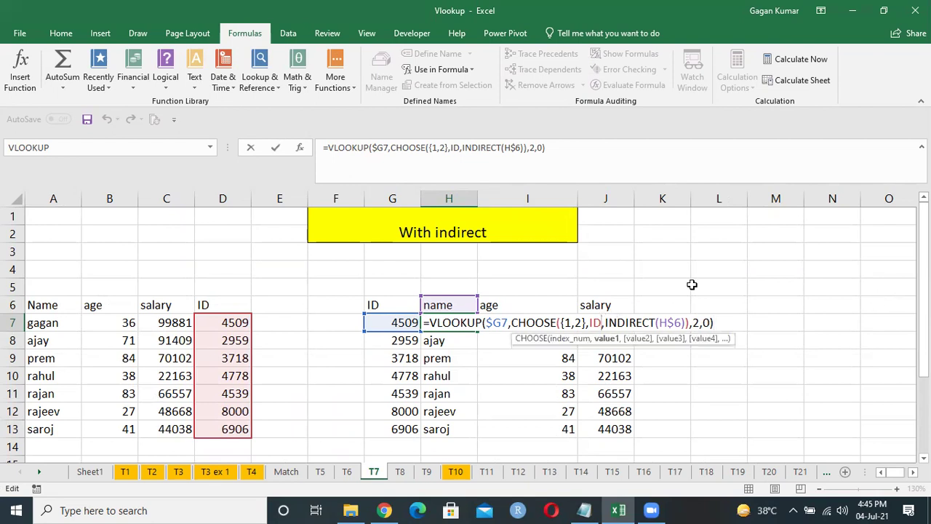
key("BackSpace")
key("BackSpace")
type("in")
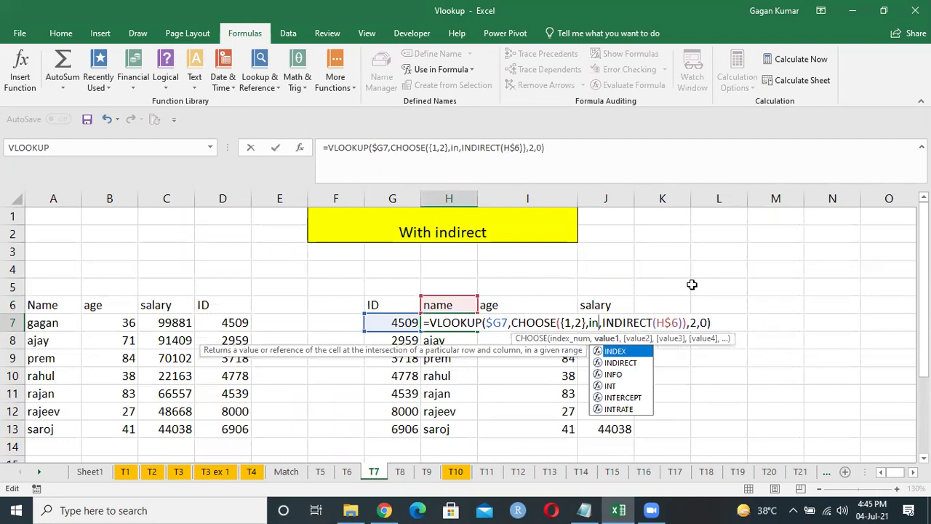
key("Tab")
left_click(401, 305)
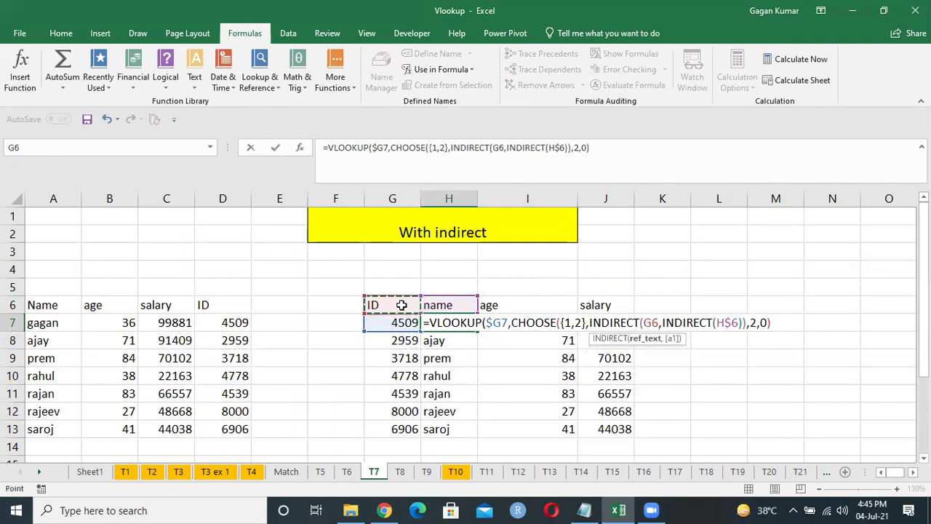
key("F4")
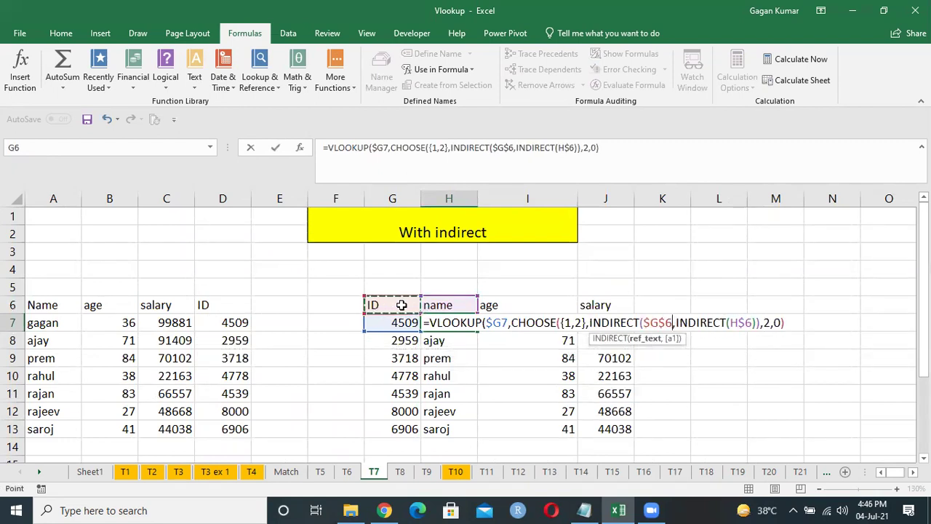
type(")")
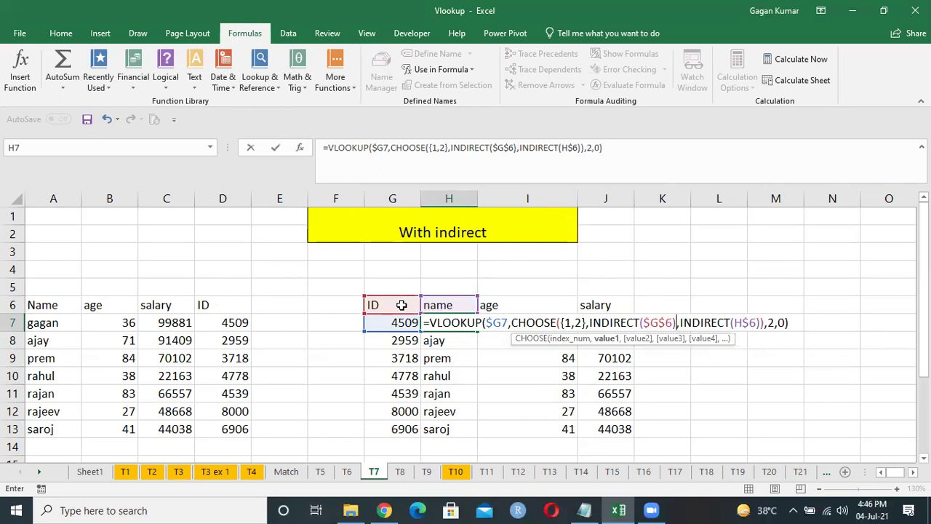
key("Return")
Fill the revised H7 formula across H7:J13 and open the I7 formula for inspection.
key("Up")
key("ctrl+shift+Down")
key("ctrl+shift+Right")
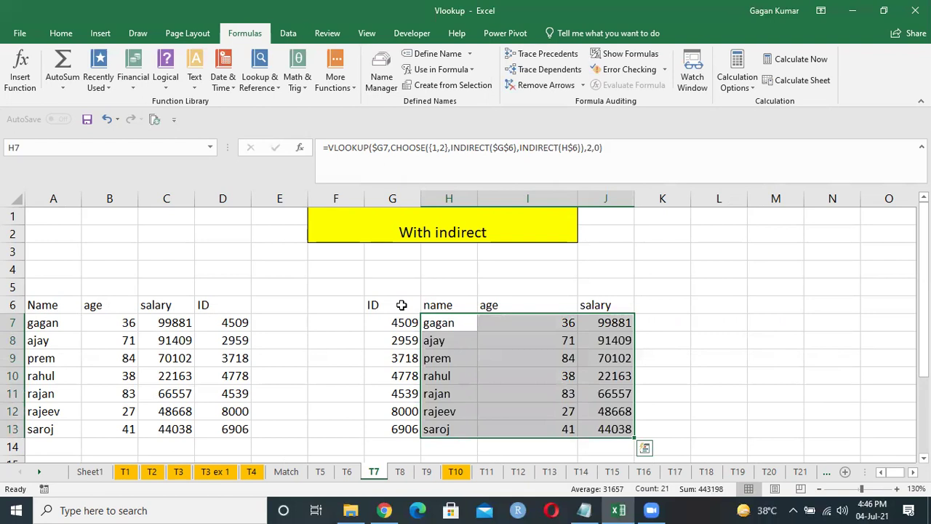
key("Right")
key("F2")
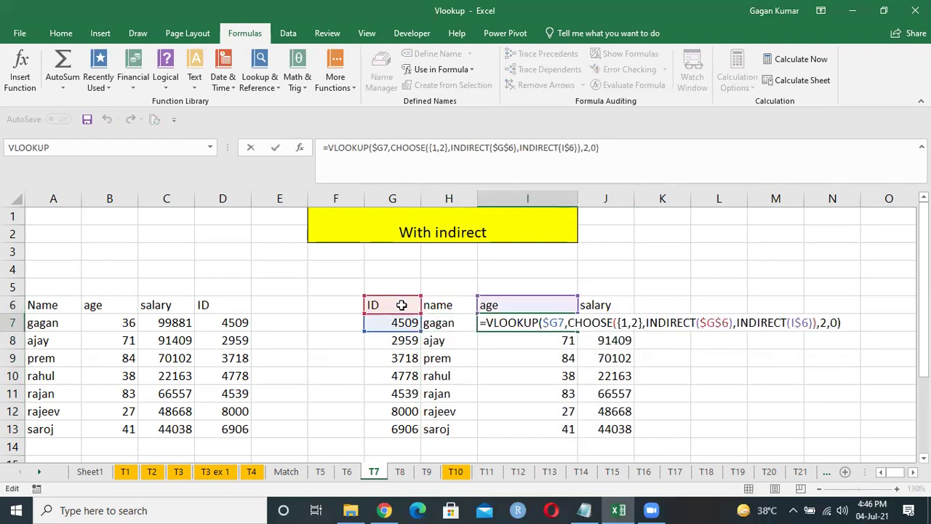
Inspect the VLOOKUP formula in salary cell J7 and re-enter it as it is.
key("Tab")
key("F2")
key("ctrl+Return")
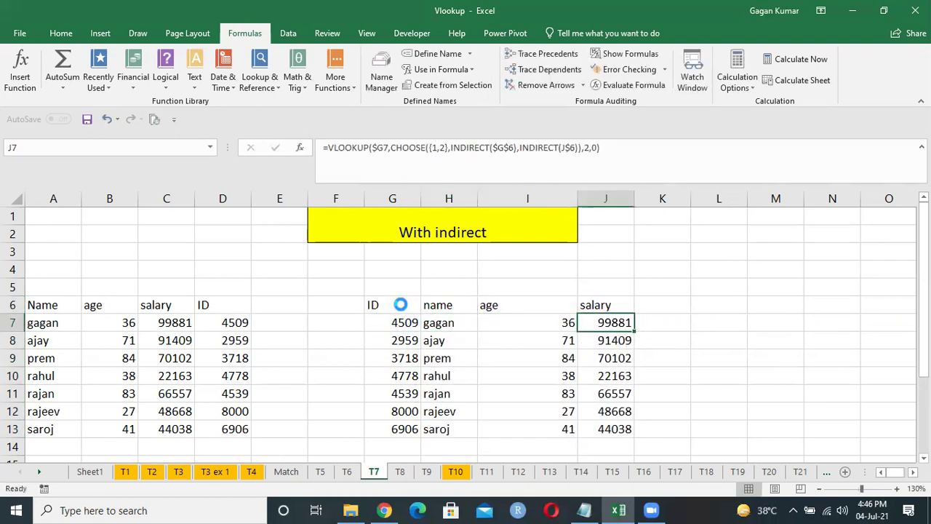
Undo the recent formula edits in H7:J13 so CHOOSE uses the named range ID instead of INDIRECT($G$6).
key("ctrl+z")
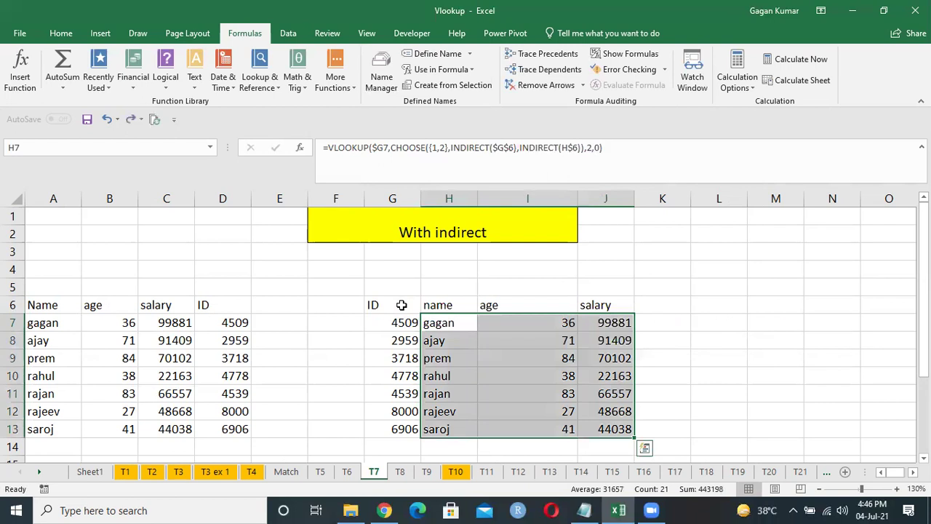
key("Left")
key("Right")
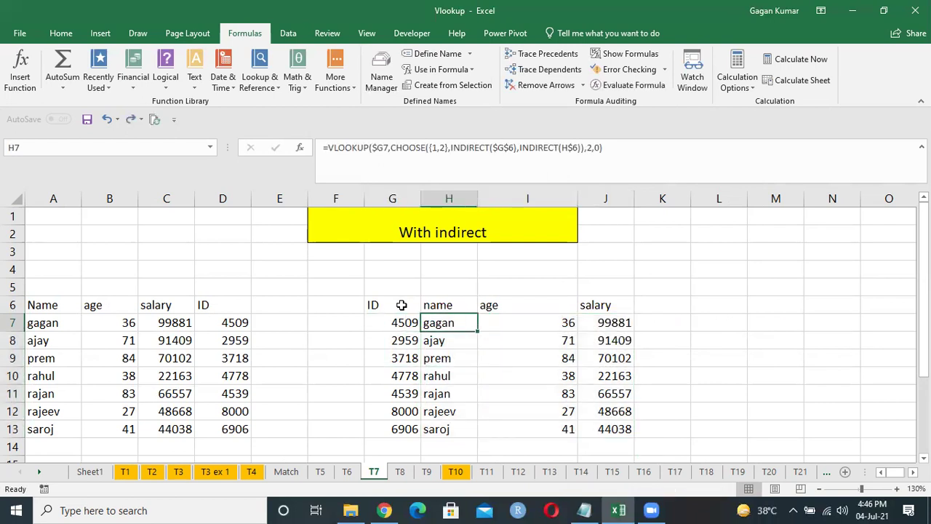
key("F2")
key("Escape")
key("ctrl+shift+End")
key("F2")
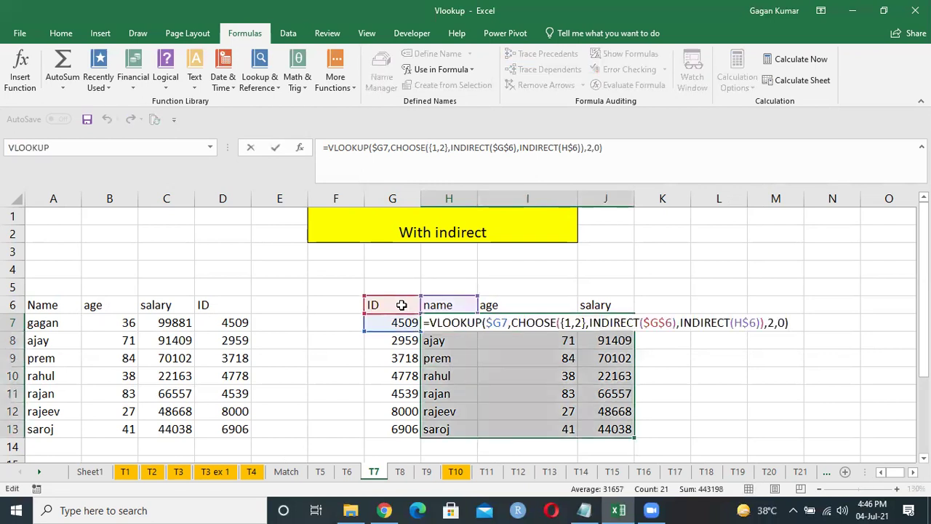
key("Escape")
key("ctrl+z")
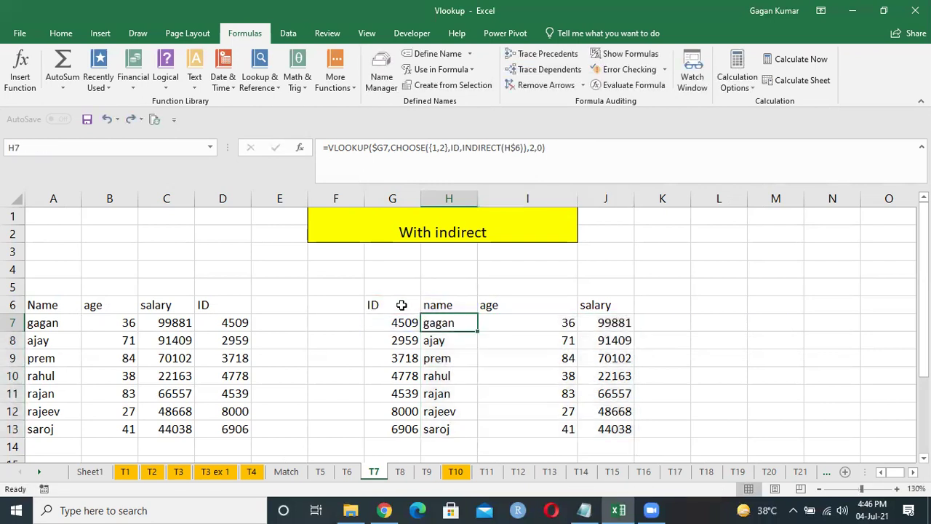
Examine the ID argument inside the H7 formula's CHOOSE and compare it with the formula in J7.
key("F2")
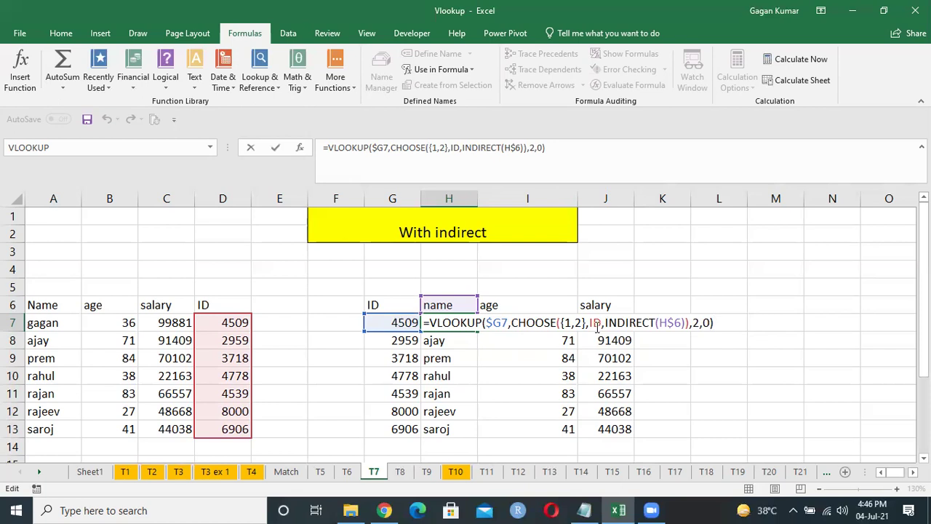
left_click(593, 323)
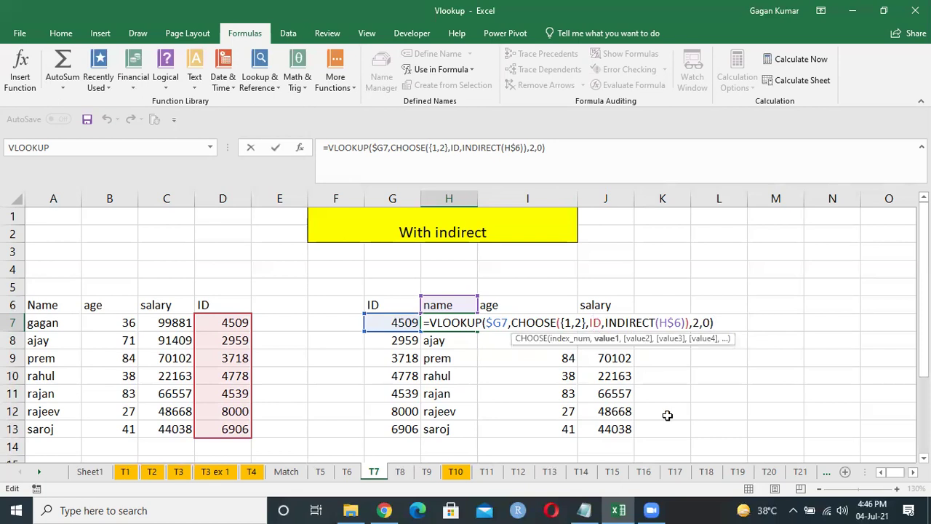
key("ctrl+Return")
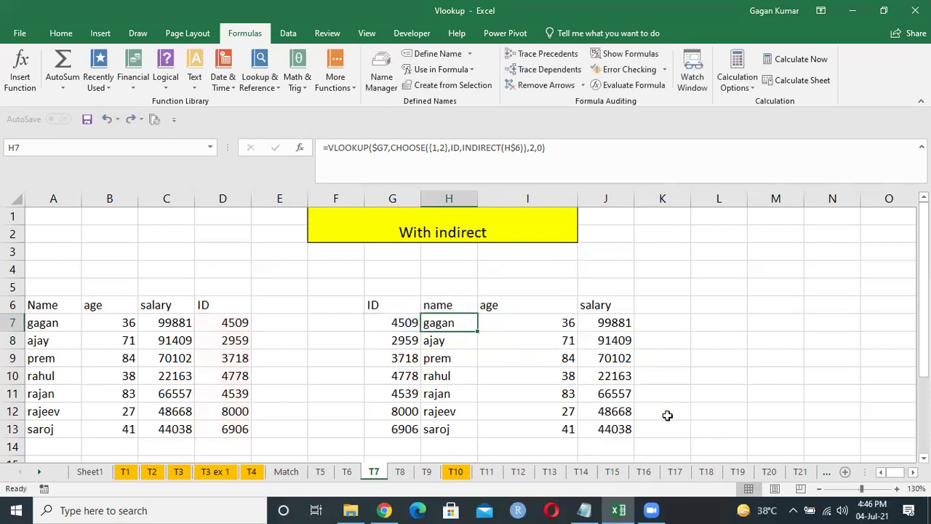
key("Right")
key("Right")
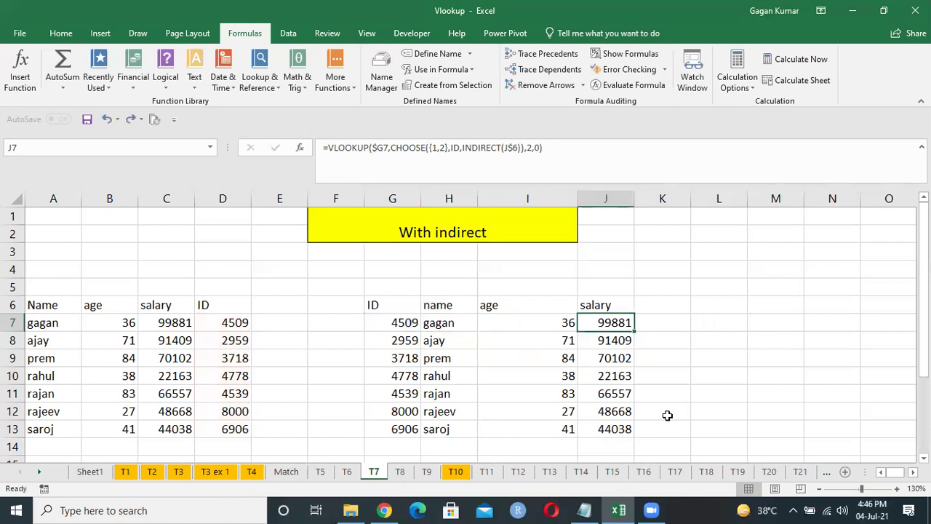
Switch to sheet T8 and examine the By IF layout, including the ID lookup column and the result headers.
key("ctrl+Page_Down")
key("Left")
key("Up")
key("Up")
key("Up")
key("Up")
key("Up")
key("Down")
key("Down")
key("Down")
key("Down")
key("Down")
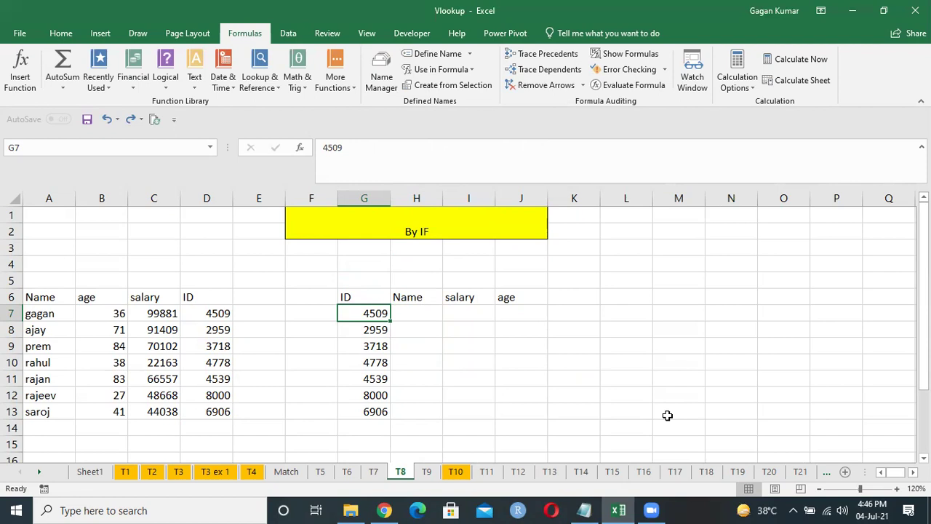
key("Up")
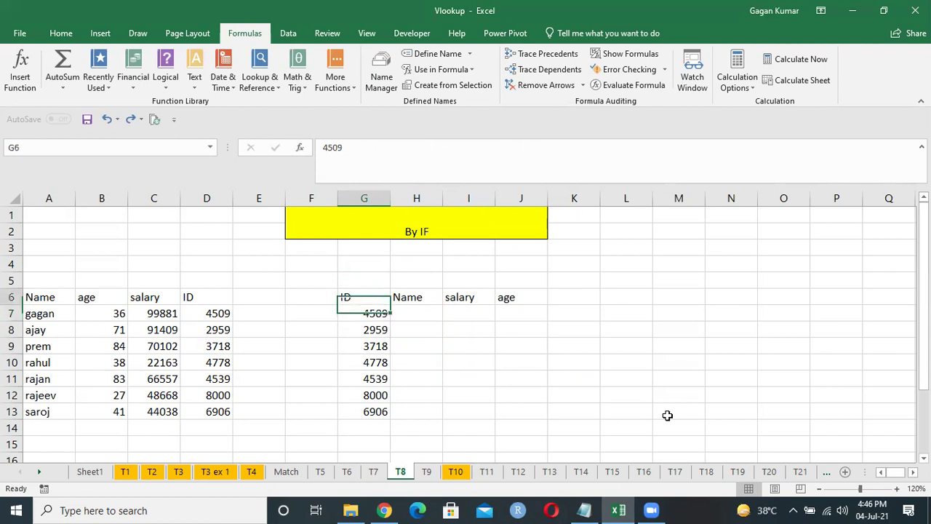
key("ctrl+Left")
key("ctrl+Right")
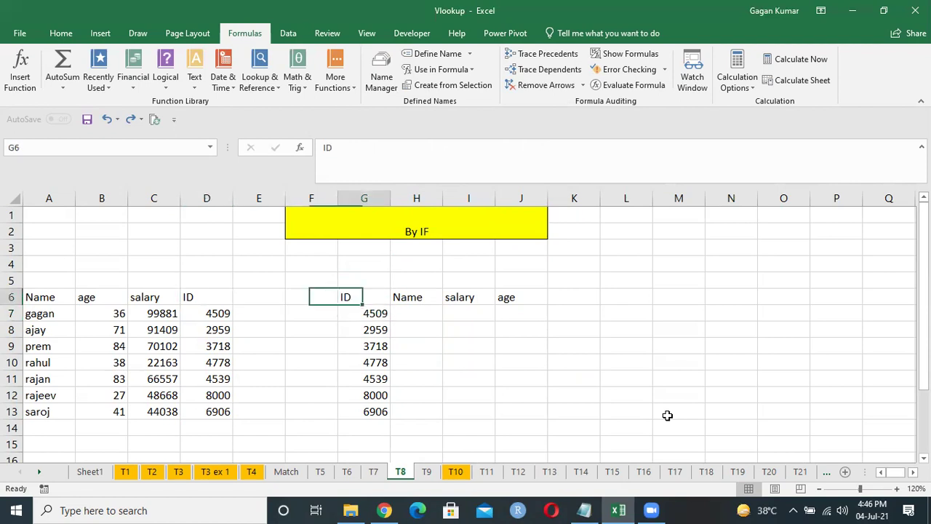
key("ctrl+shift+Down")
key("ctrl+v")
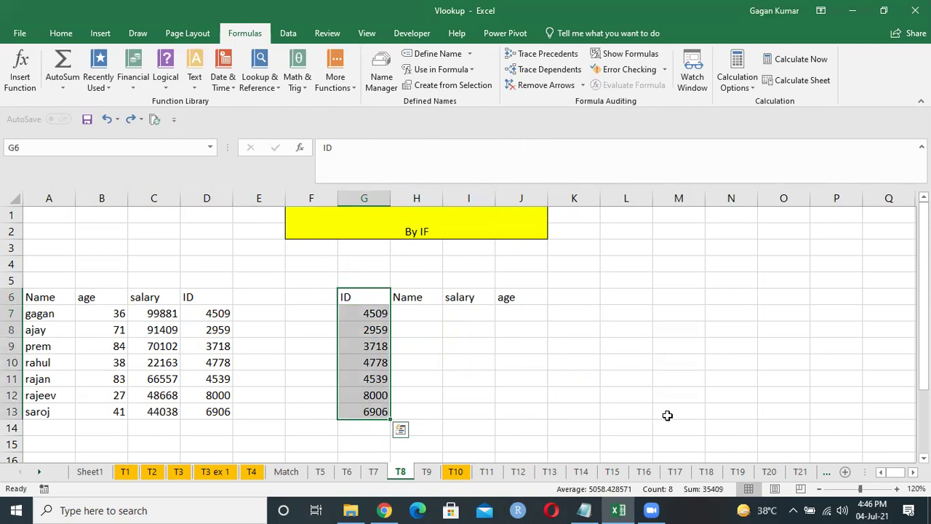
key("Right")
key("Down")
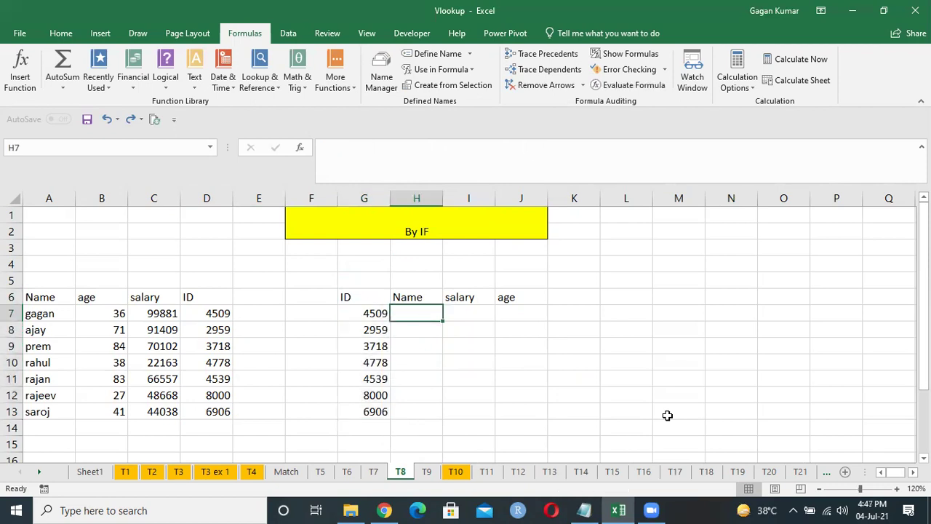
Examine the source table's row 7 from Name across to ID.
key("Left")
key("Home")
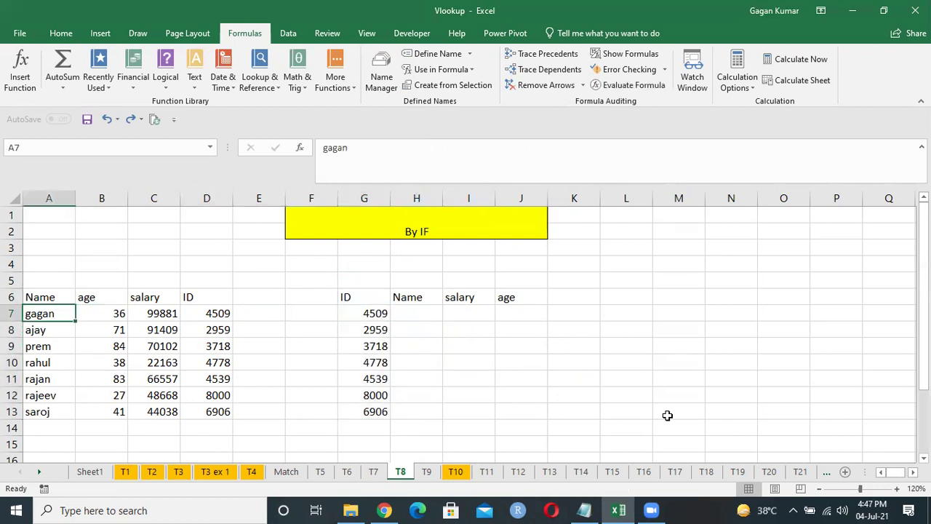
key("Right")
key("Right")
key("Right")
key("Left")
key("Home")
key("Right")
key("Left")
key("Right")
key("Right")
key("Right")
key("Right")
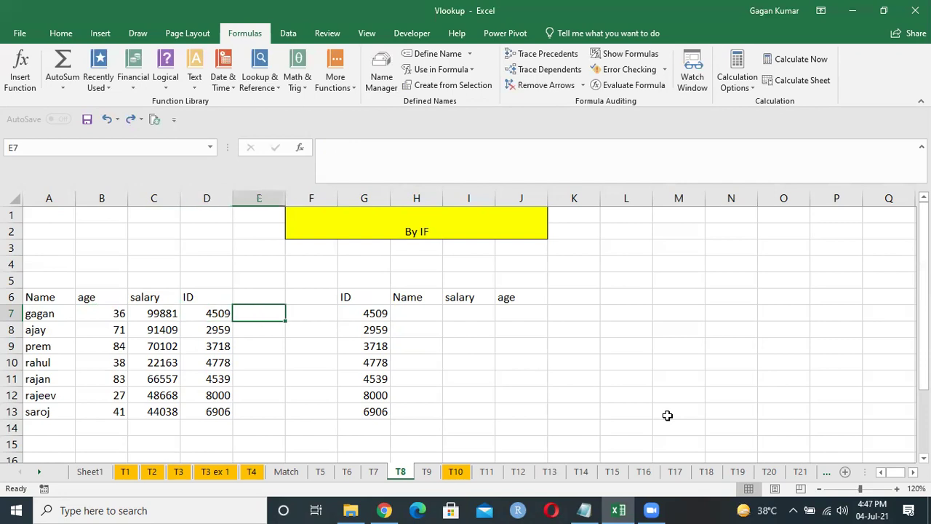
Start a VLOOKUP formula in H7 with G$7 as the lookup value and an IF function as the table array.
key("Right")
key("Right")
key("Right")
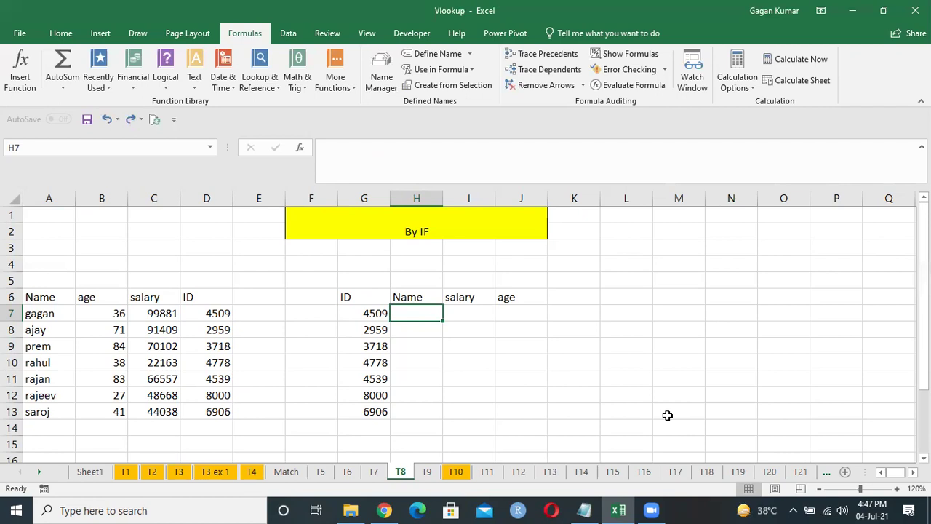
type("=VLOOKUP(")
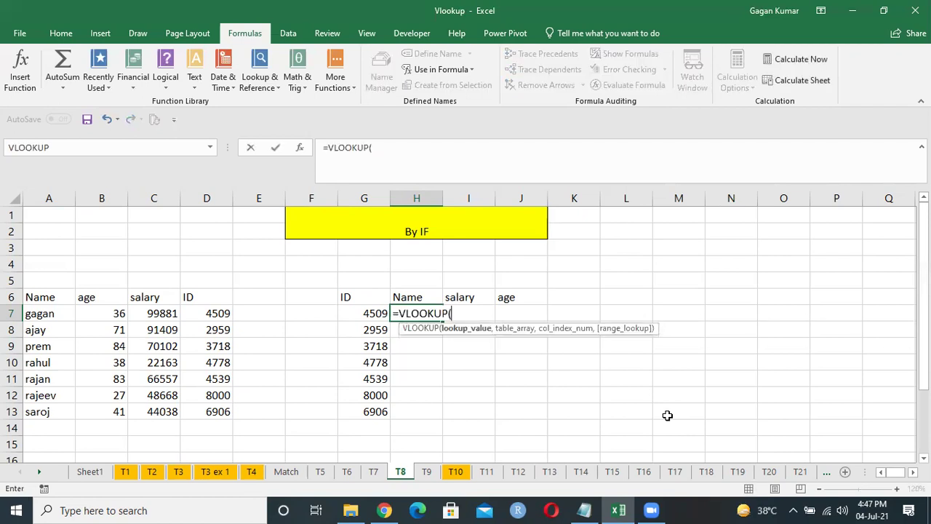
key("Left")
key("F4")
key("F4")
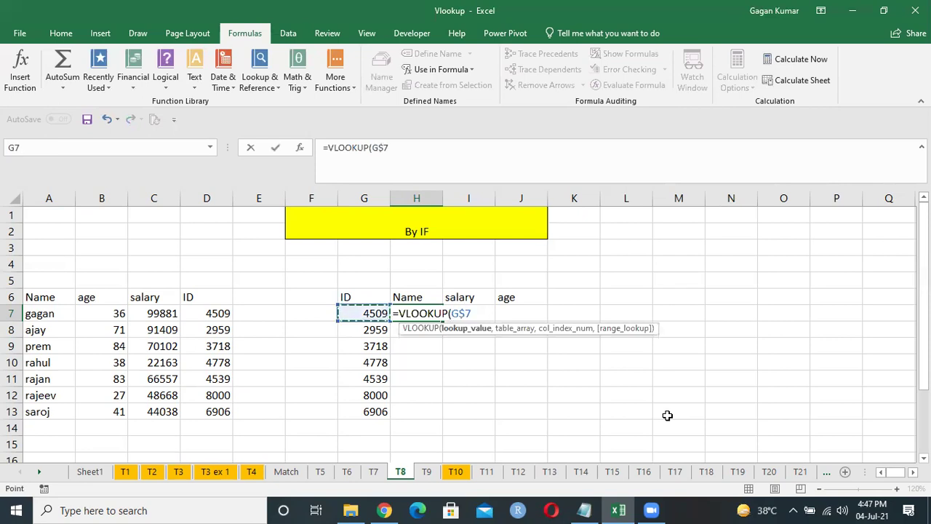
type(",IF(")
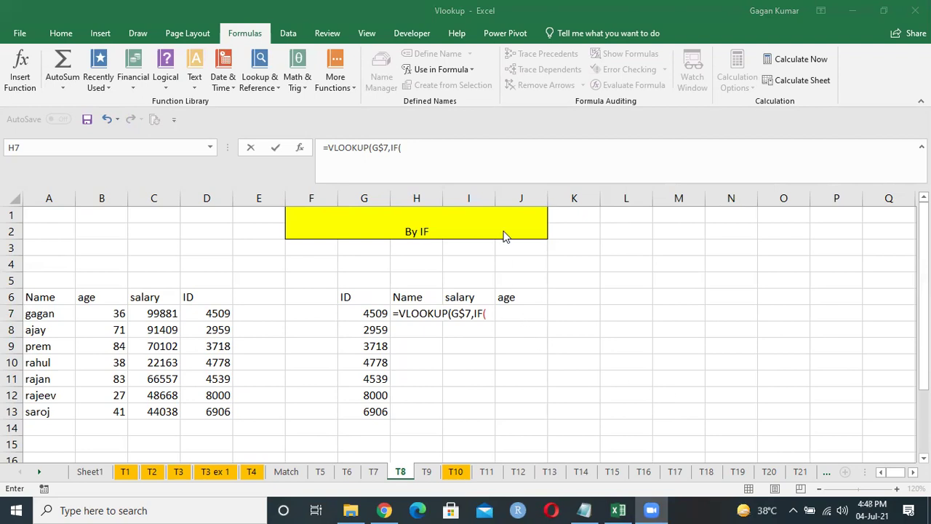
left_click(525, 148)
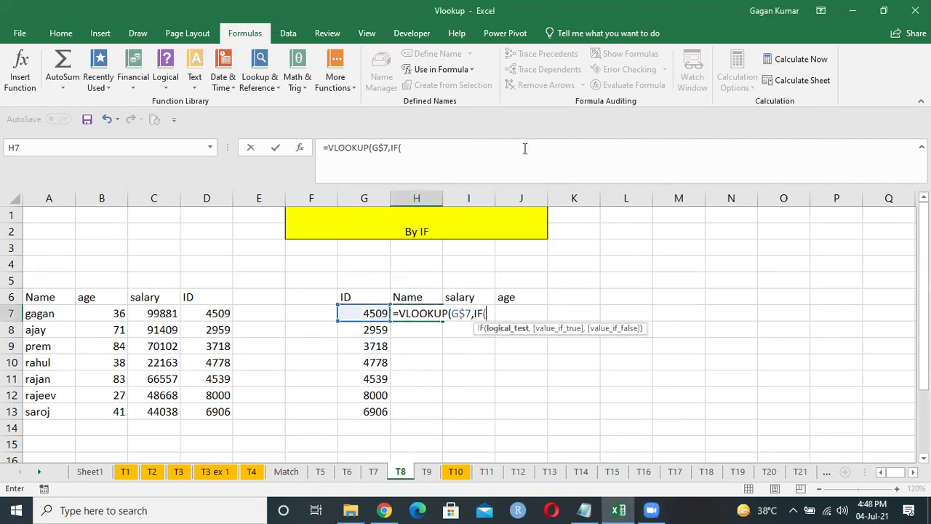
left_click(525, 148)
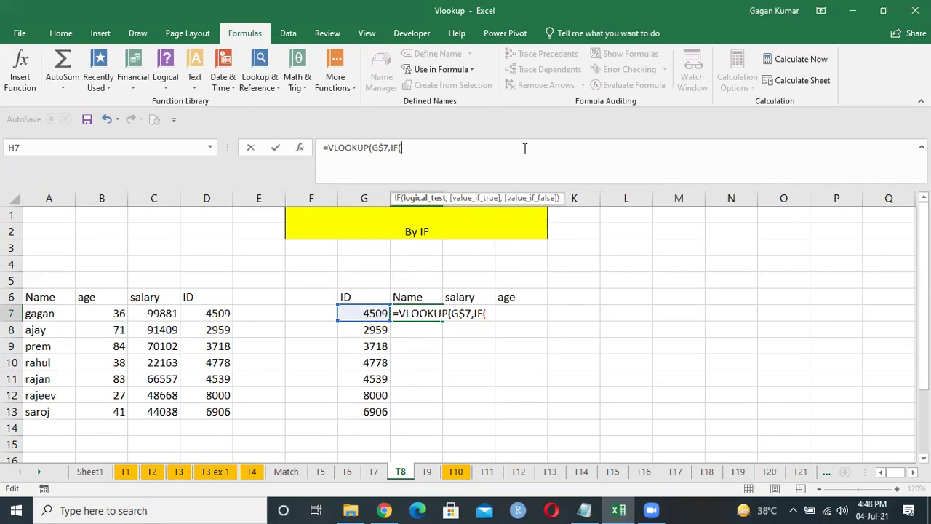
Change the lookup value in the H7 formula to $G7 and reopen the IF function as the table array.
key("BackSpace")
key("BackSpace")
key("BackSpace")
key("BackSpace")
key("BackSpace")
key("BackSpace")
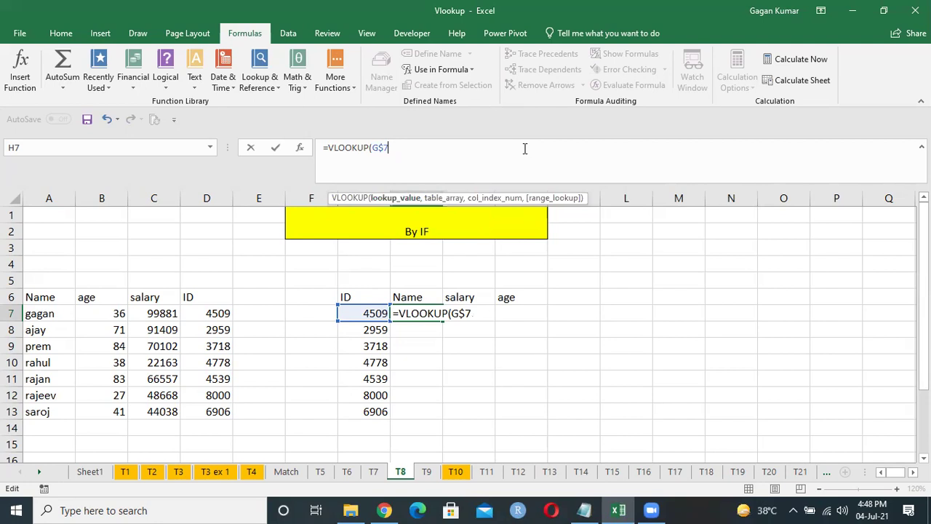
key("BackSpace")
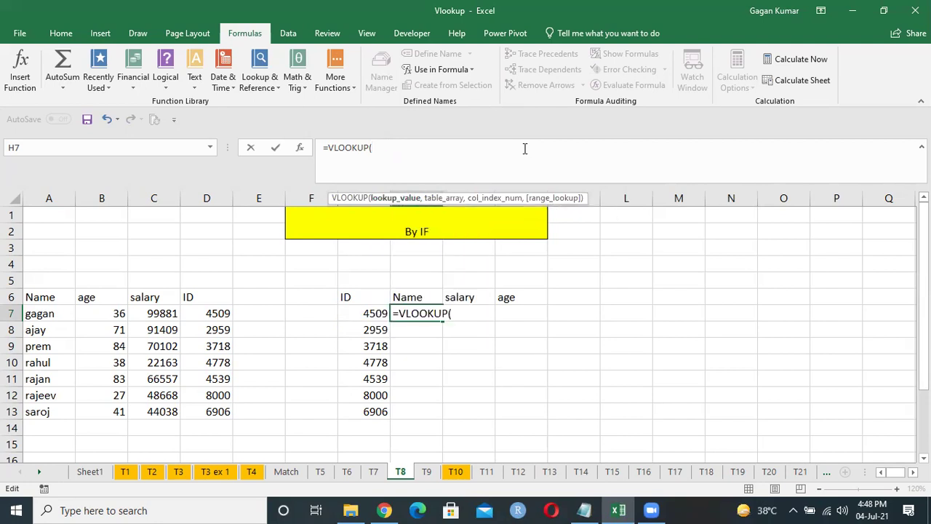
type("g7")
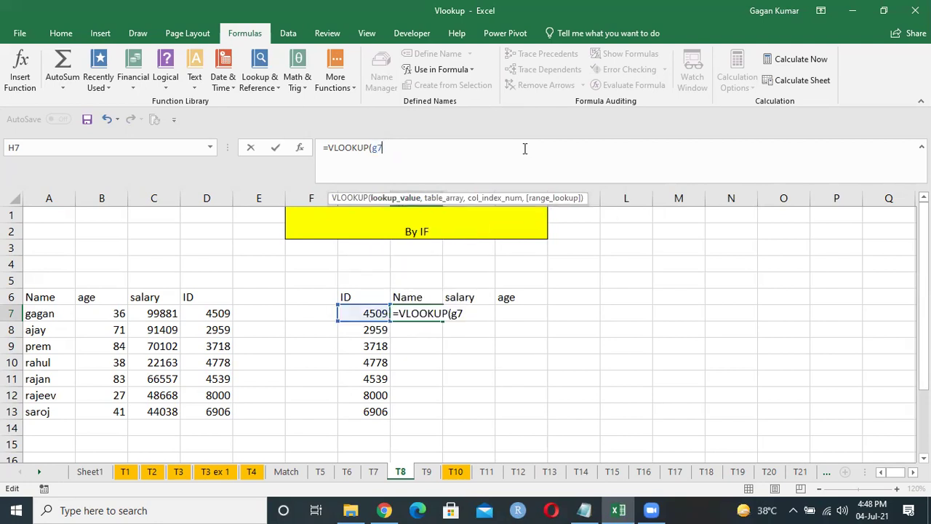
key("F4")
key("F4")
key("F4")
type(",")
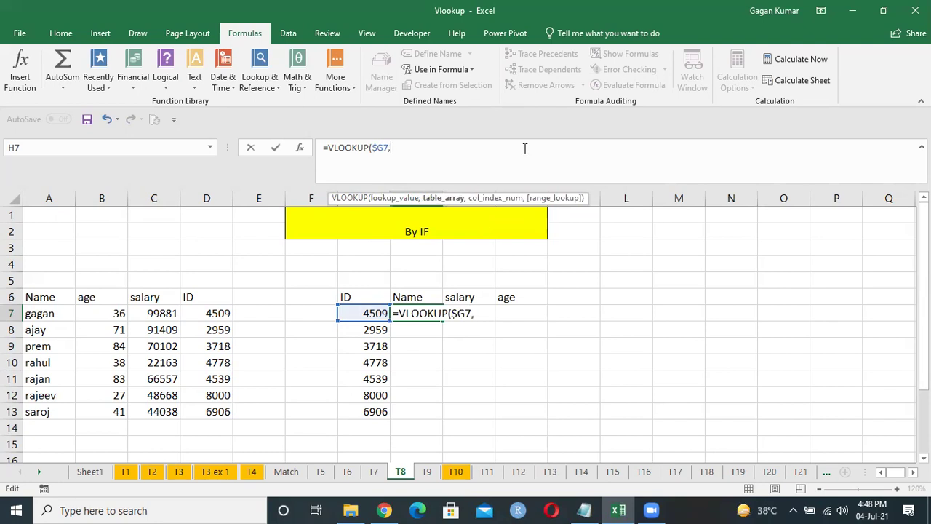
type("IF(")
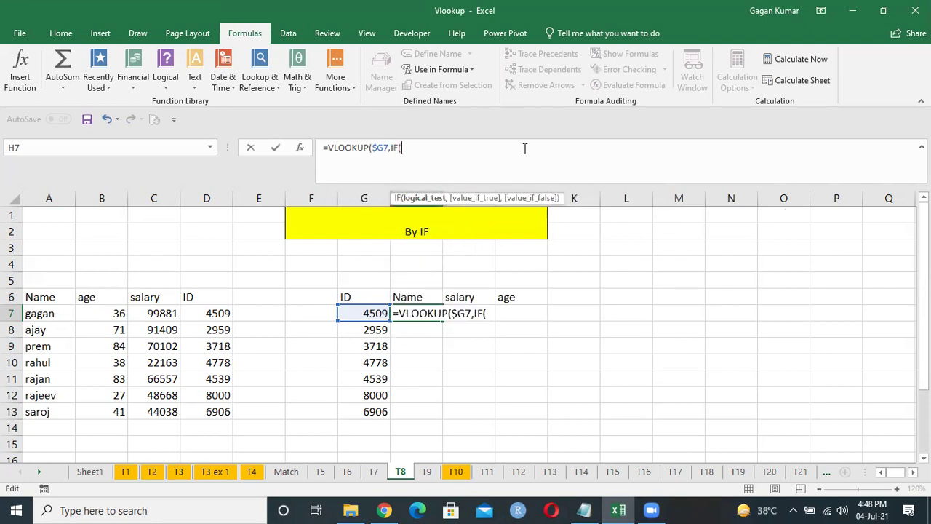
Enter the array constant {1,0} as the logical test of the IF function in H7.
type("1,2\\\\")
key("BackSpace")
key("BackSpace")
key("BackSpace")
key("BackSpace")
key("BackSpace")
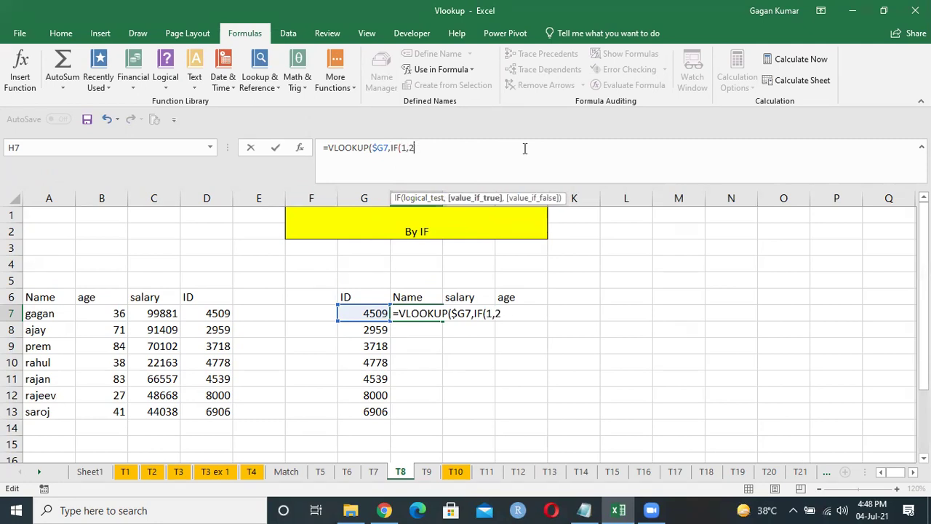
type("1,0")
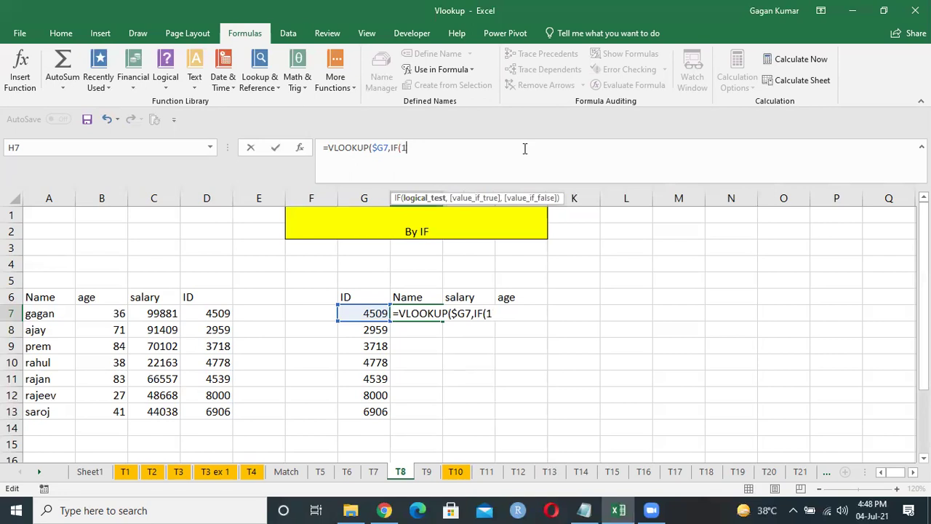
key("BackSpace")
key("BackSpace")
key("BackSpace")
type("{1,0},")
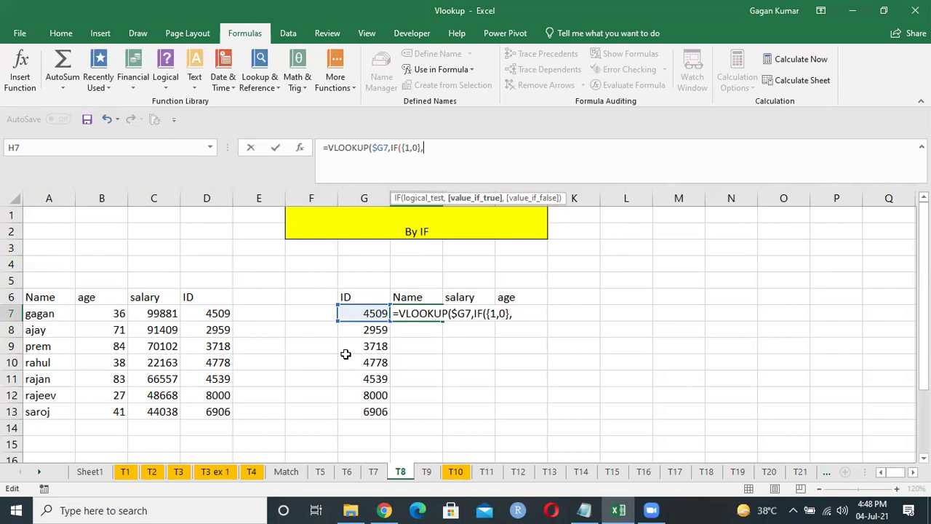
Give IF the absolute ranges $D$6:$D$13 as the true value and $A$6:$A$13 as the false value, and close it.
left_click_drag(217, 303, 220, 404)
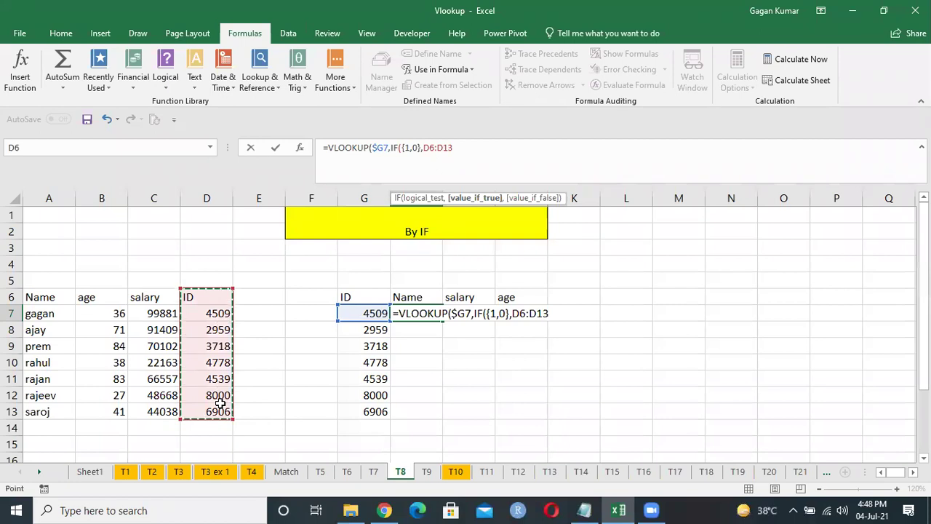
key("F4")
type(",")
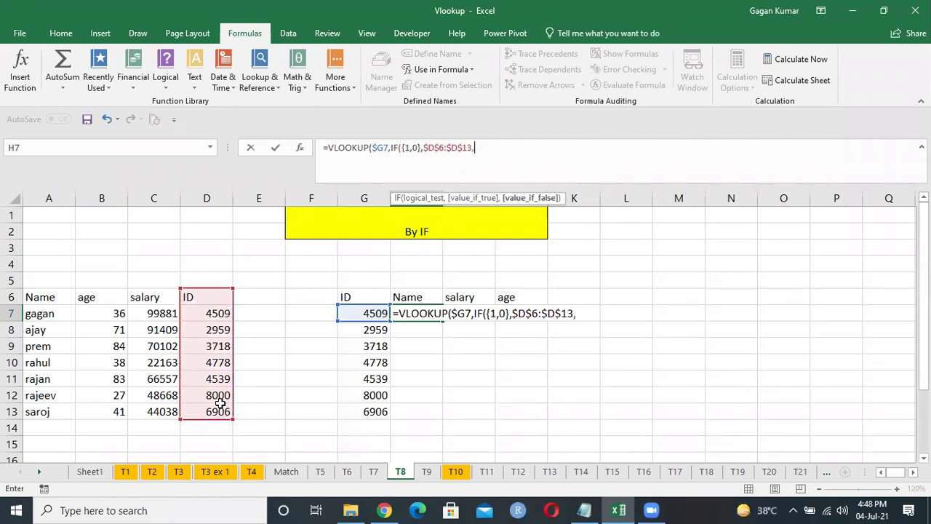
left_click_drag(57, 301, 57, 412)
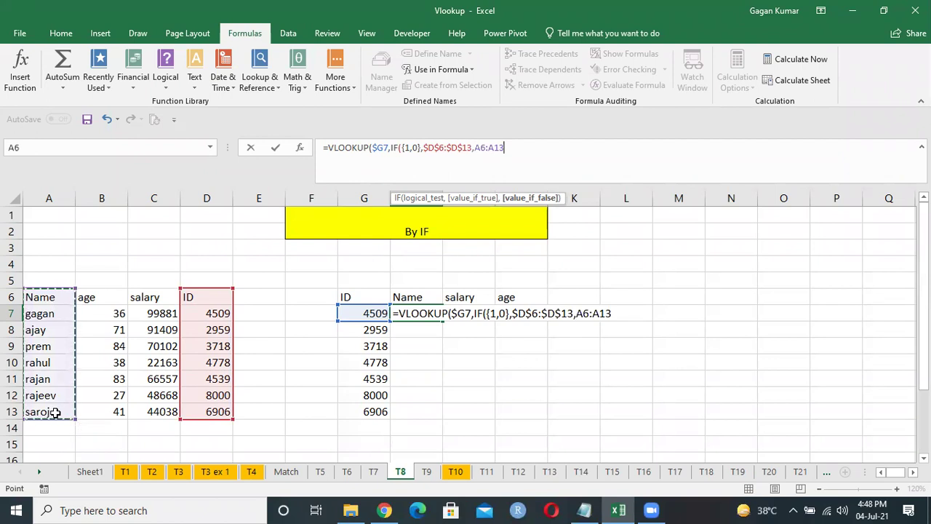
key("F4")
type(")")
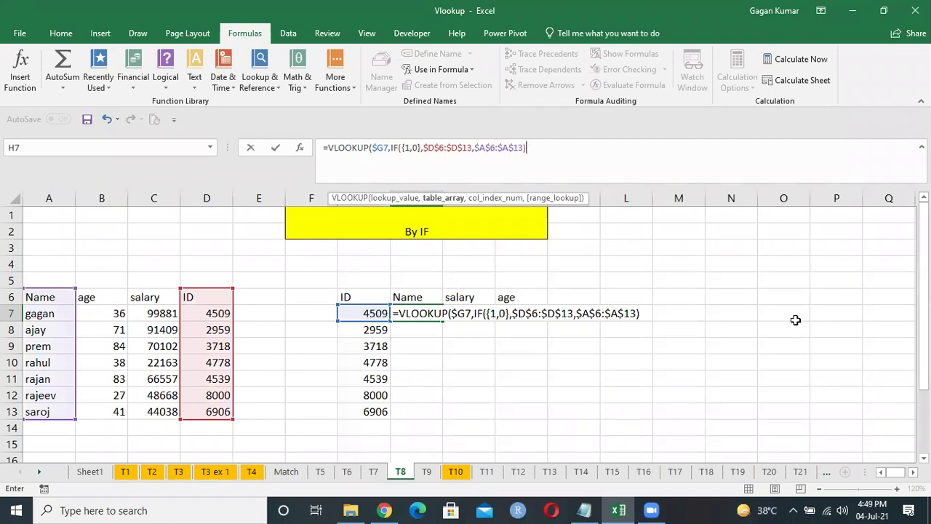
type(",")
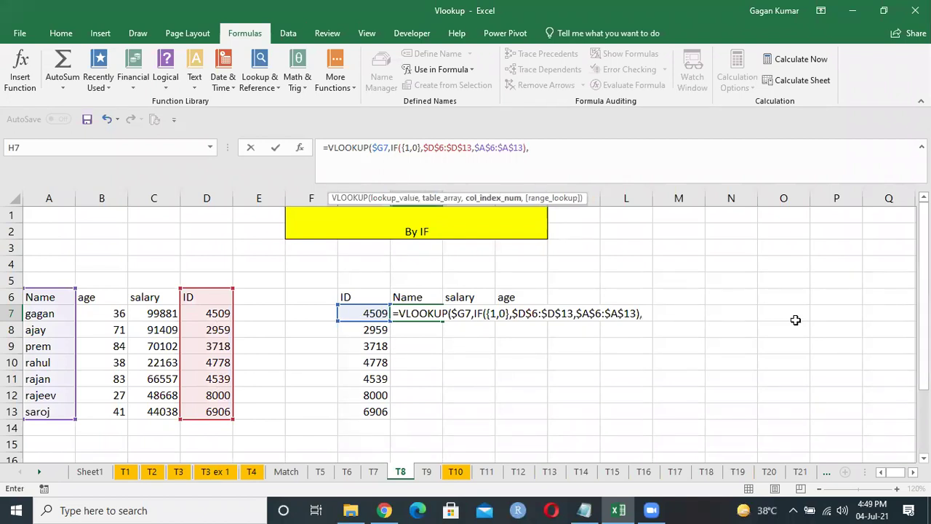
Finish the H7 VLOOKUP with column index 2 and match type 0, and fill it down to H13.
type("2,0)")
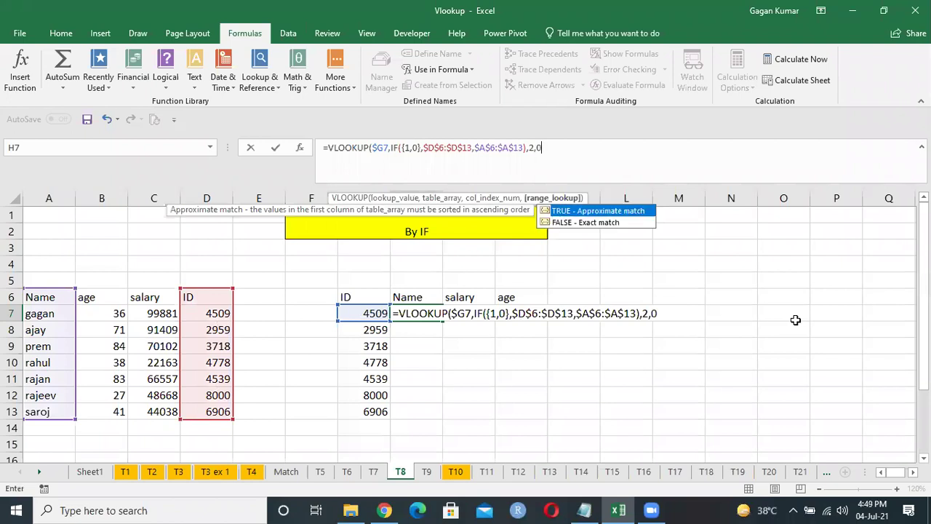
key("Return")
key("Left")
key("ctrl+Down")
key("Right")
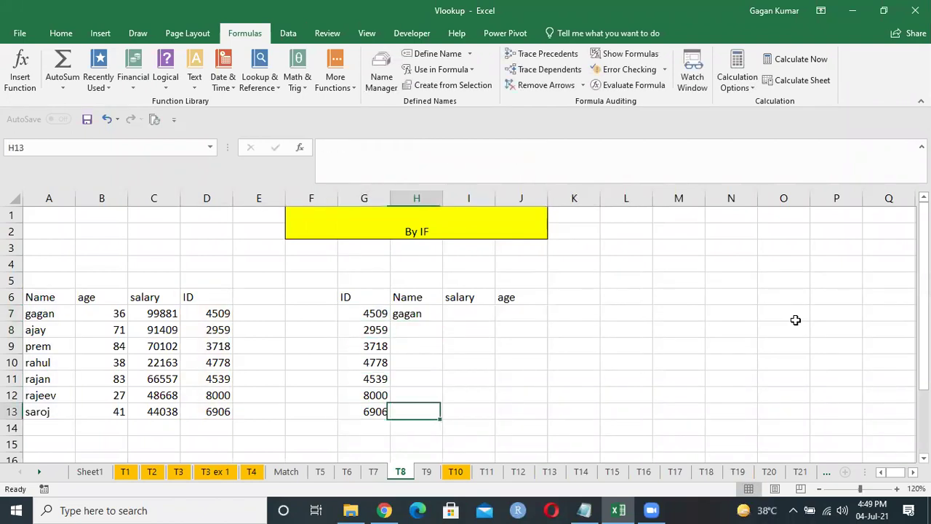
key("ctrl+shift+Up")
key("ctrl+d")
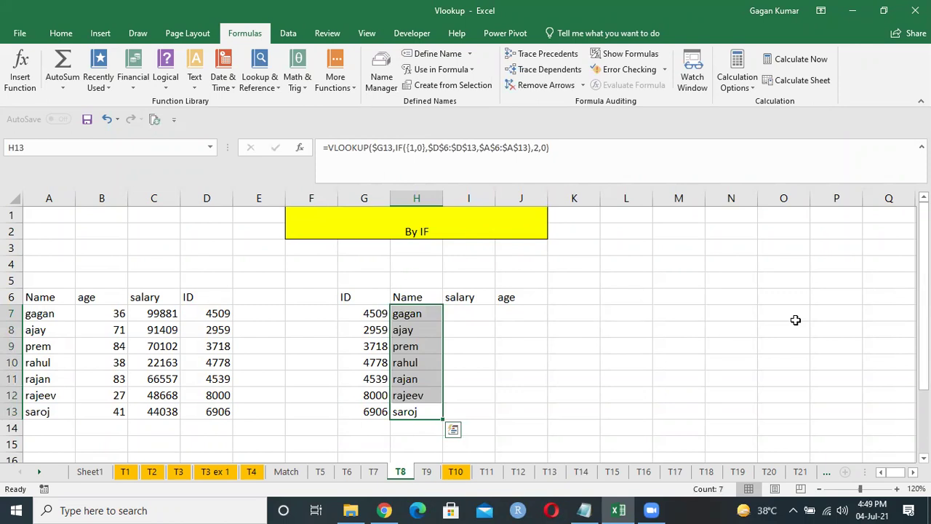
Start a VLOOKUP in I7 with G7 as the lookup value and IF with logical test {1,0} as the table array.
key("ctrl+Up")
key("Down")
key("Right")
type("=vl")
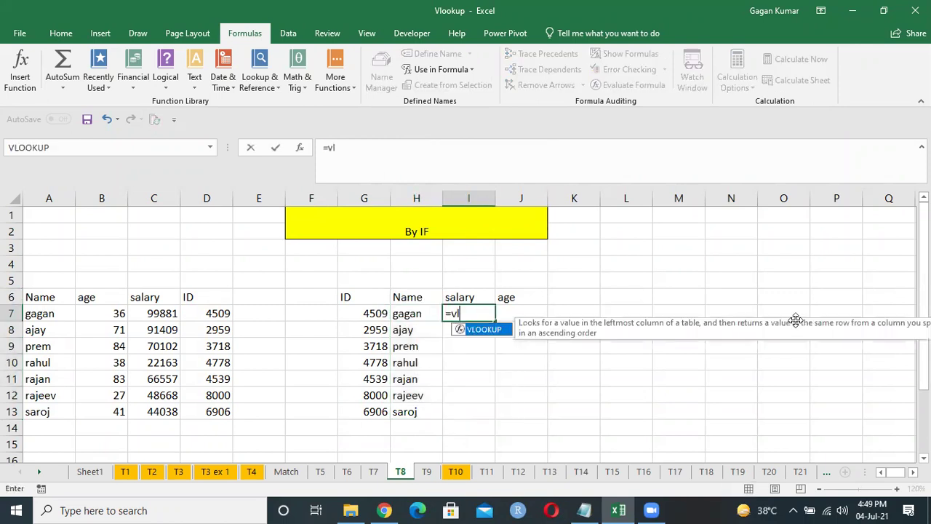
key("Tab")
key("Left")
key("Left")
type(",")
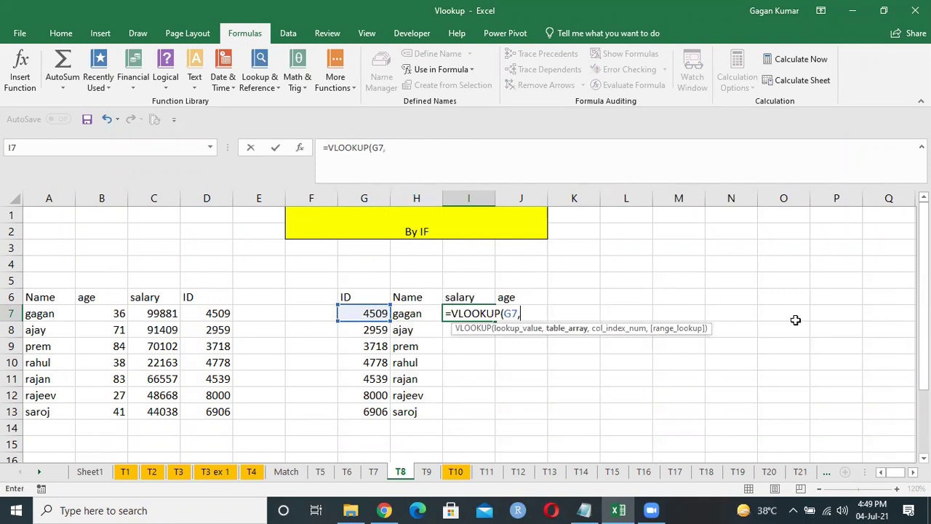
type("IF(")
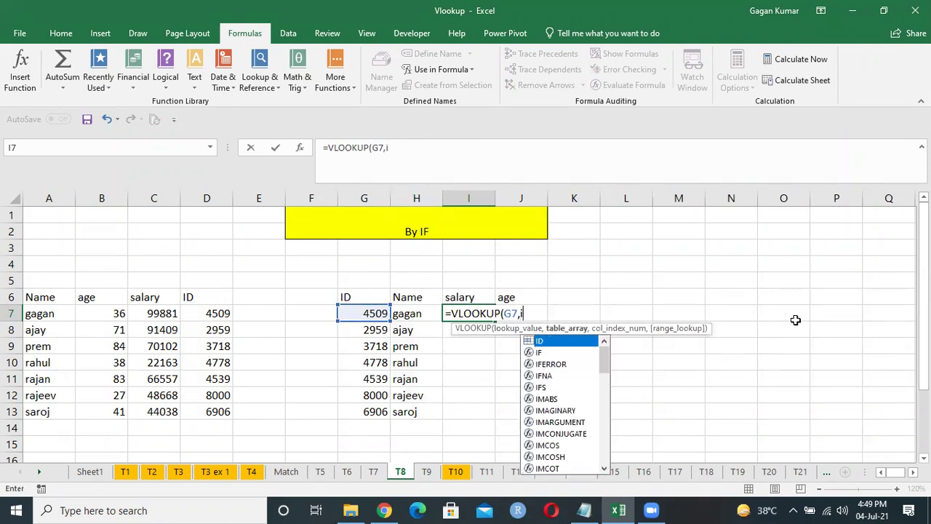
type("{")
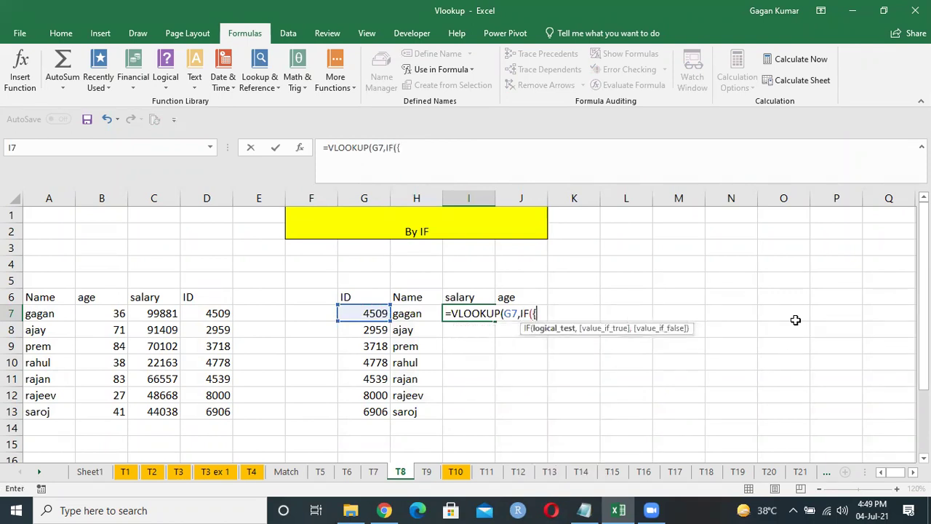
type("1,0},")
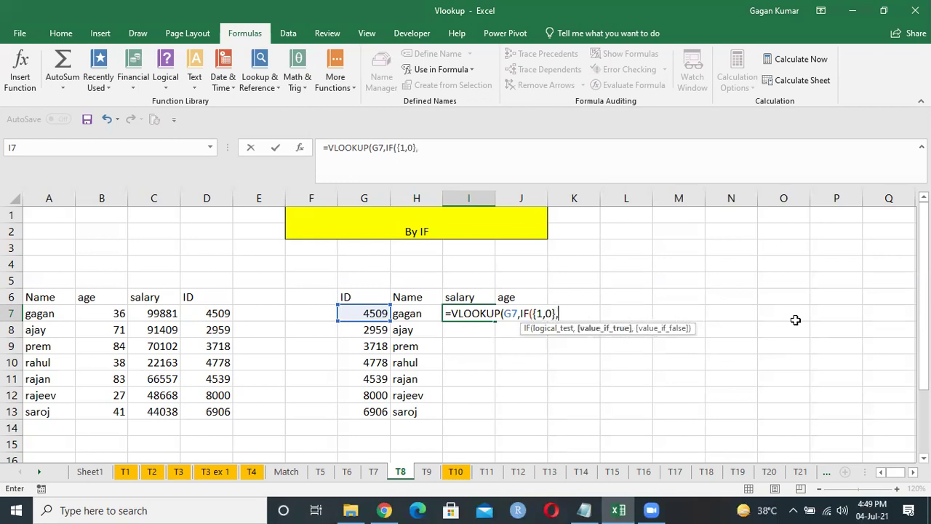
Give IF in I7 the absolute ranges $D$6:$D$13 as the true value and $C$6:$C$13 as the false value, and close it.
key("Left")
key("Left")
key("Left")
key("Left")
key("Left")
key("Up")
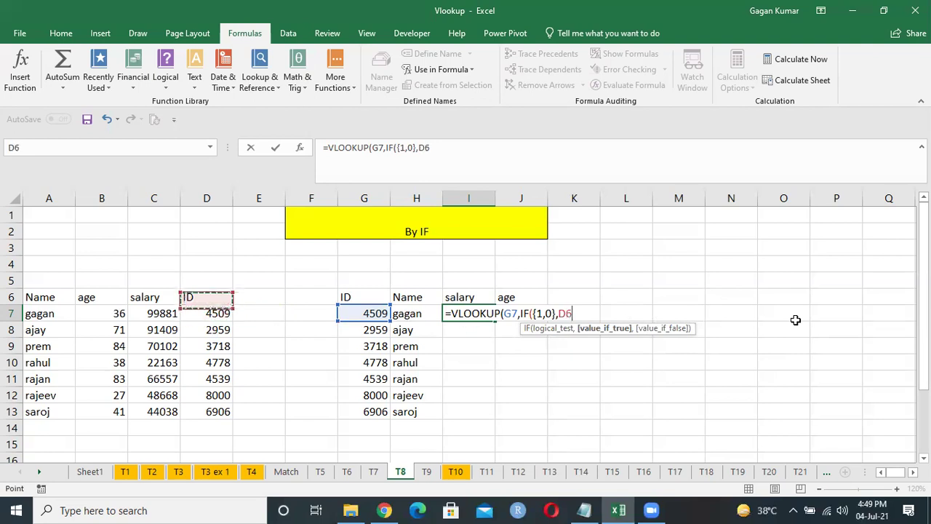
key("ctrl+shift+Down")
key("F4")
type(",")
key("Left")
key("Left")
key("Left")
key("Left")
key("Left")
key("Left")
key("Up")
key("ctrl+shift+Down")
key("F4")
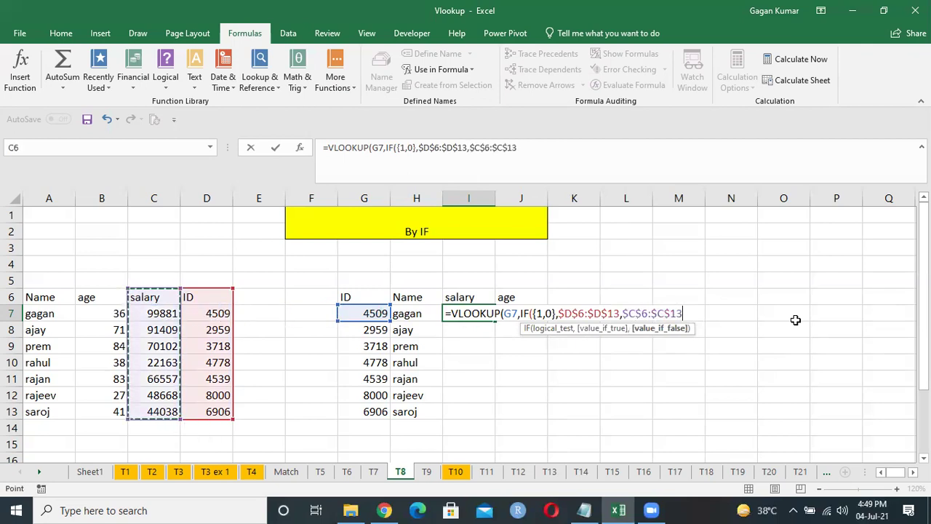
type(")")
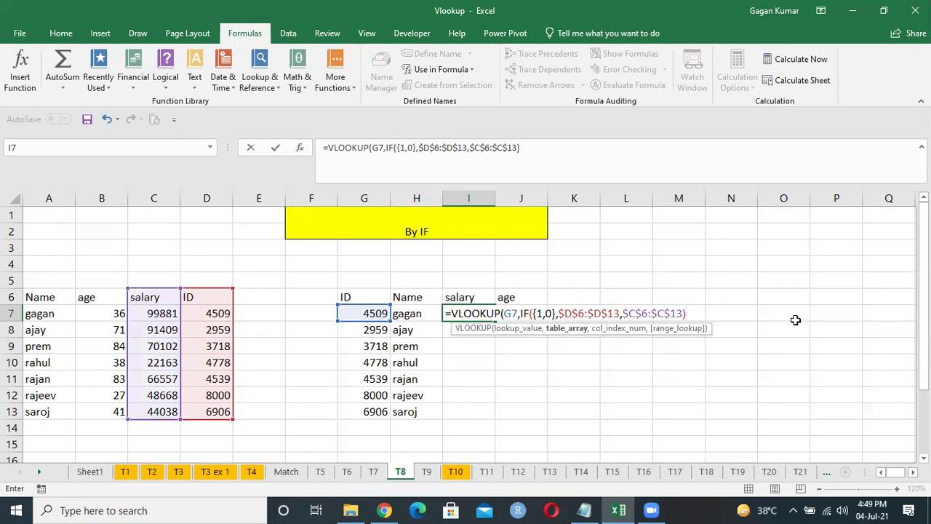
Finish the I7 VLOOKUP with column index 2 and match type 0, and fill it down to I13.
type(",2,")
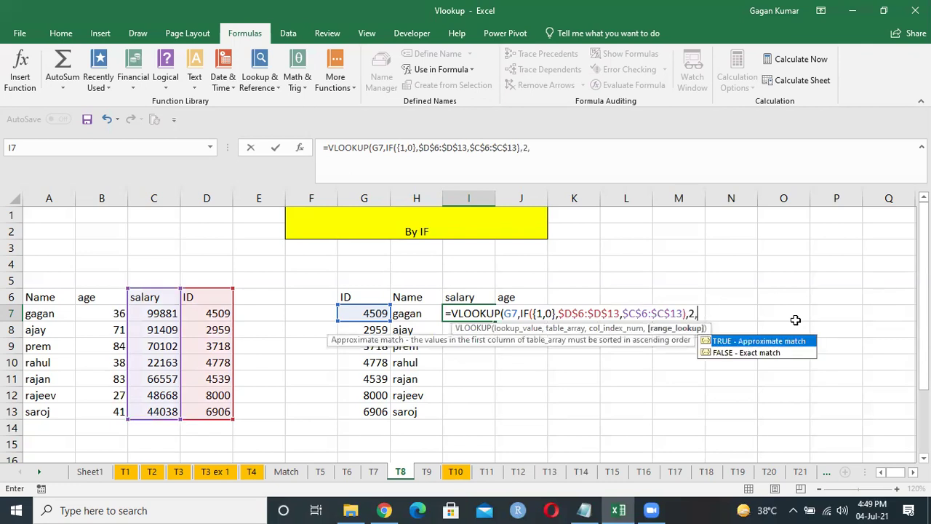
type("0)")
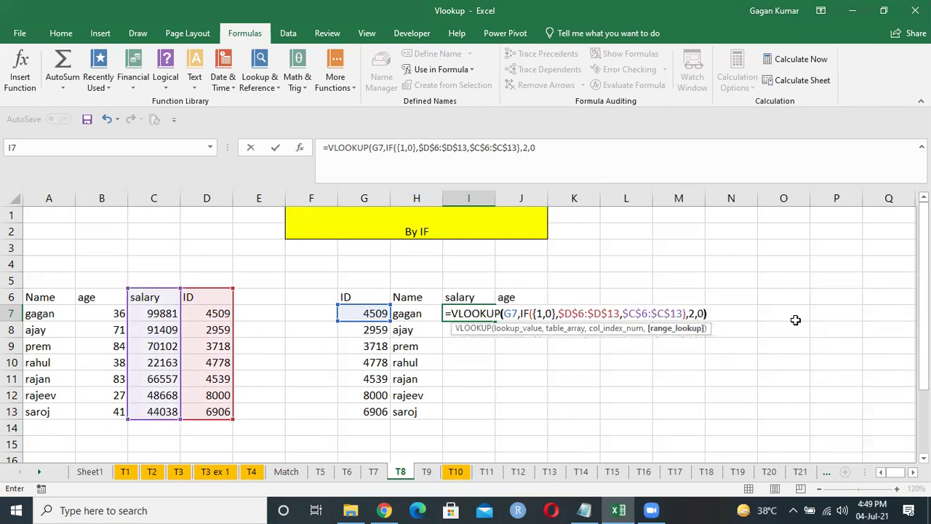
key("Return")
key("Left")
key("ctrl+Down")
key("Right")
key("ctrl+shift+Up")
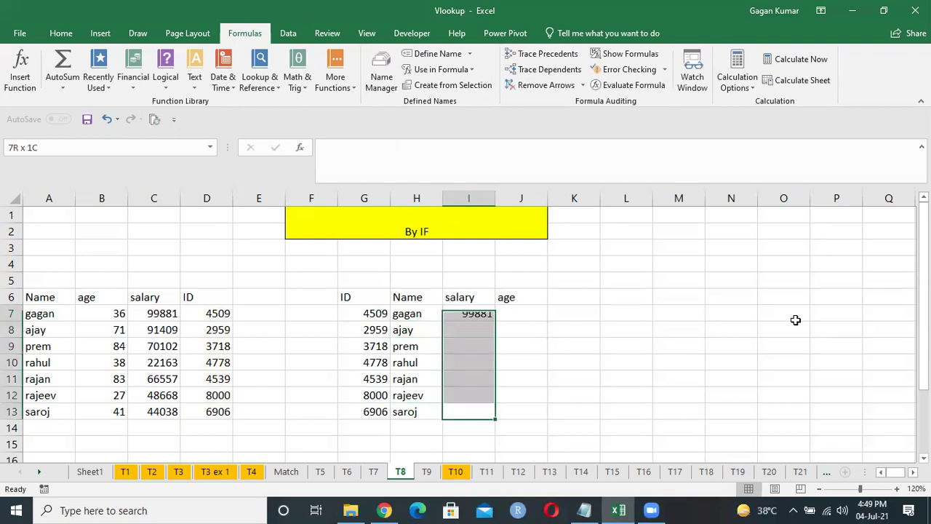
key("ctrl+d")
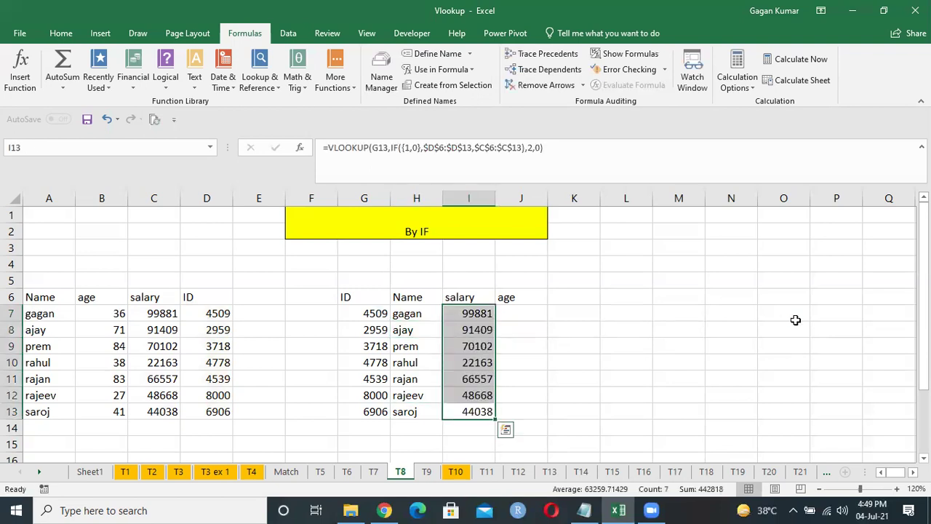
Start a VLOOKUP in J7 with G7 as the lookup value and IF with logical test {1,0} as the table array.
key("ctrl+Up")
key("Down")
key("Right")
type("=vl")
key("Tab")
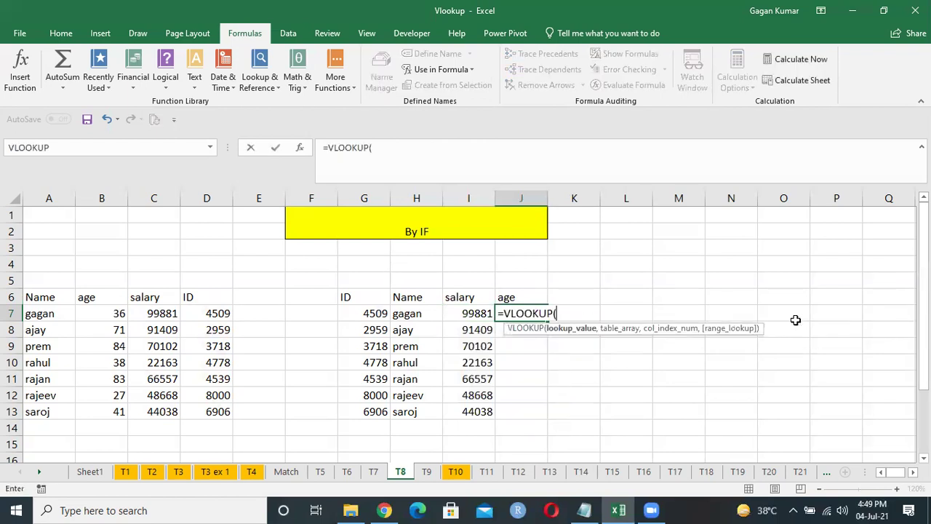
key("Left")
key("Left")
key("Left")
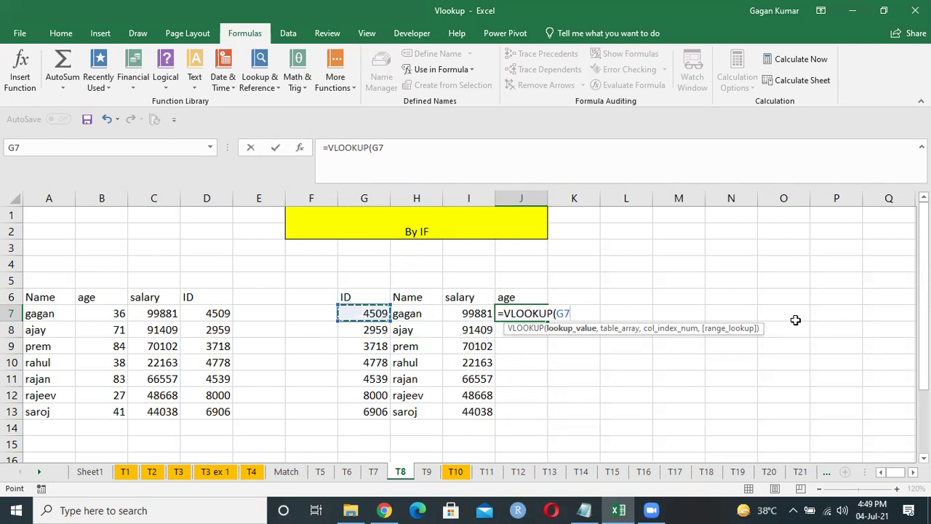
type(",")
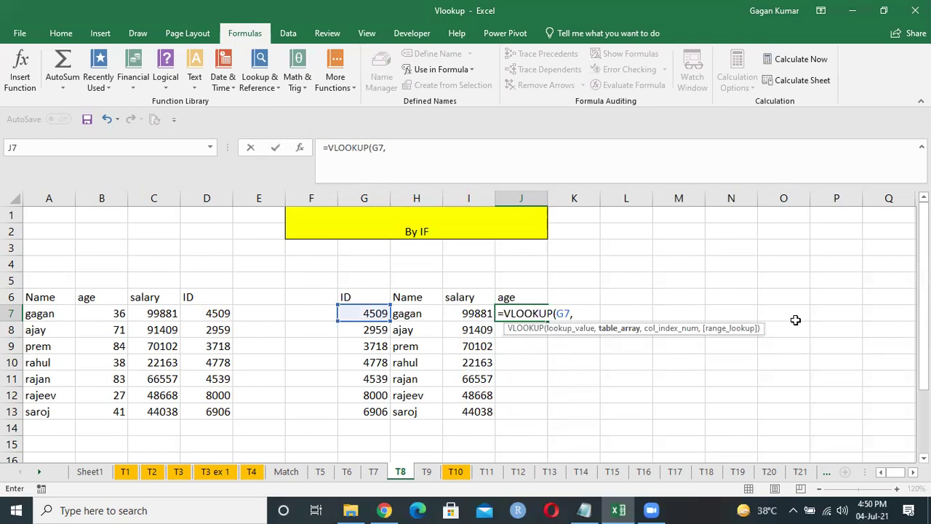
type("IF({1,0")
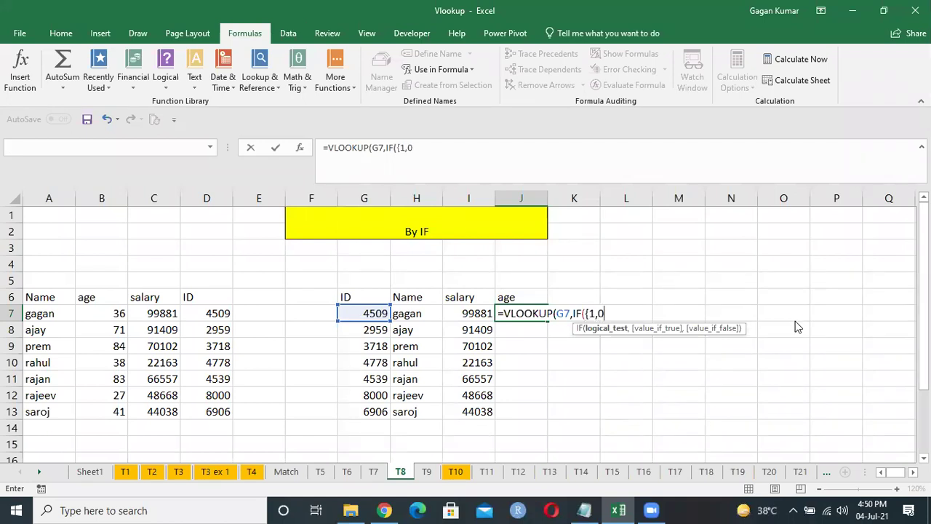
key("Return")
key("Return")
type("},")
Enter the absolute ID range $D$6:$D$13 as the true value of the IF function in J7.
key("Left")
key("Left")
key("Left")
key("Right")
key("Right")
key("Right")
key("F2")
key("Left")
key("Left")
key("Left")
key("Left")
key("Left")
key("Left")
key("Left")
key("Right")
key("Up")
key("ctrl+shift+Down")
key("F4")
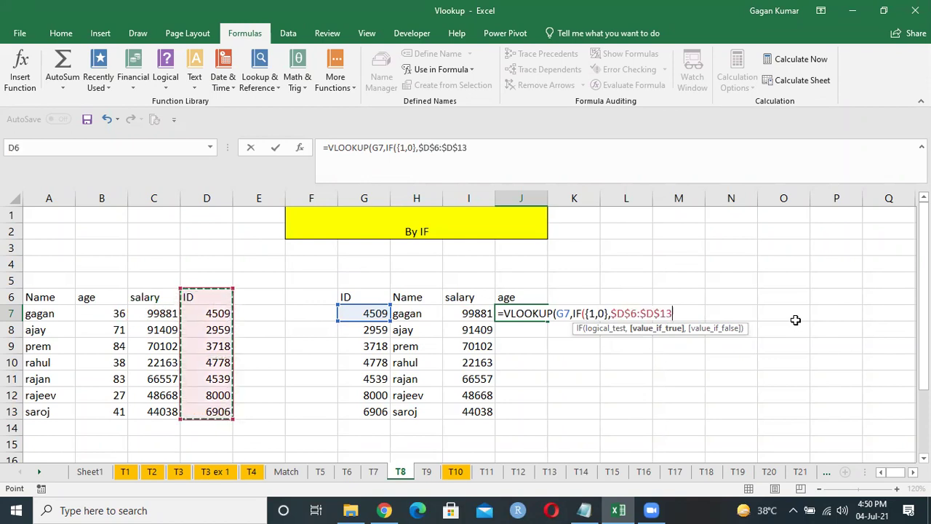
Enter the absolute age range $B$6:$B$13 as the false value of the IF function in J7.
type(",")
key("Left")
key("Left")
key("Left")
key("Left")
key("Left")
key("Left")
key("Left")
key("Left")
key("Left")
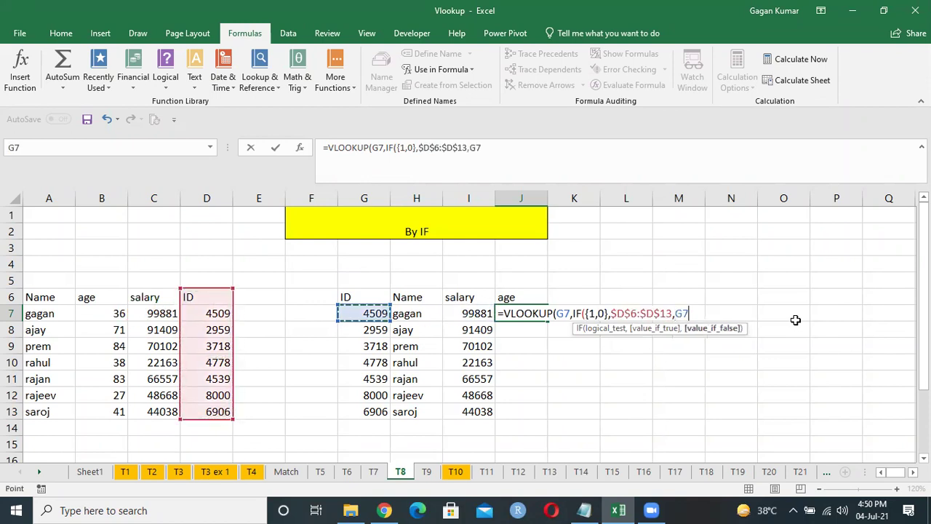
key("Right")
key("Up")
key("ctrl+shift+Down")
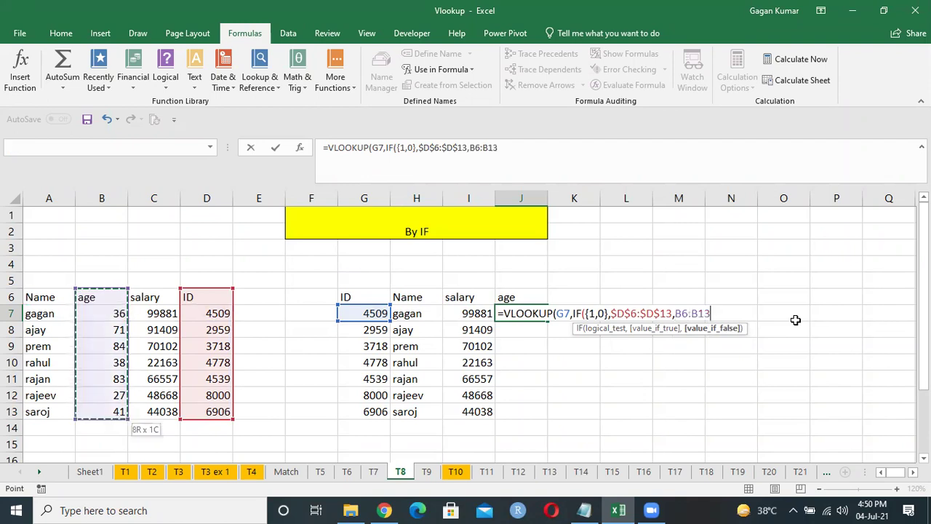
key("F4")
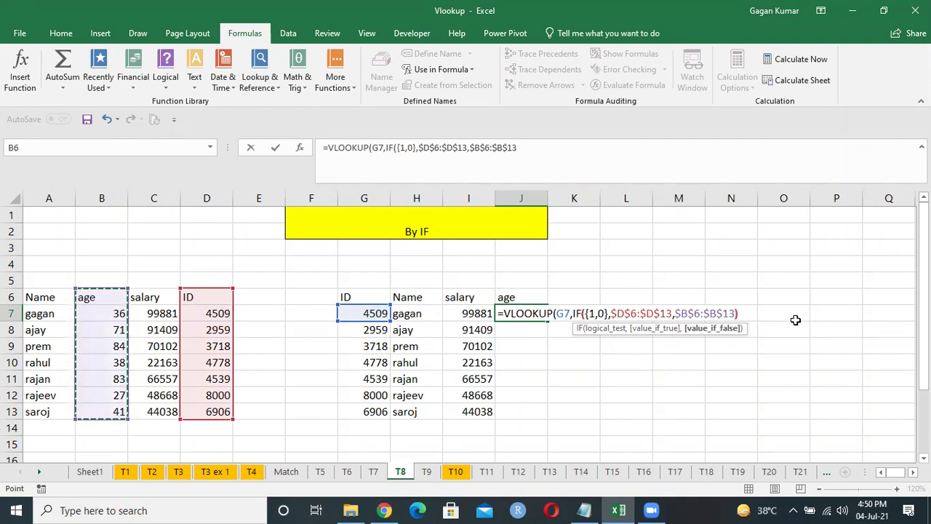
Close IF, finish the J7 VLOOKUP with column index 2 and match type 0, and fill it down to J13.
type("),2,0")
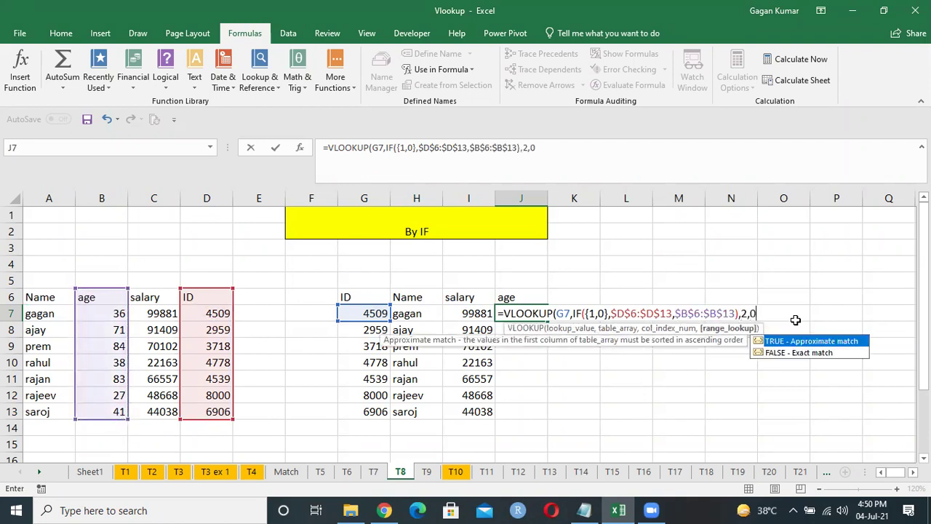
type(")")
key("Return")
key("Left")
key("ctrl+Down")
key("Right")
key("ctrl+shift+Up")
key("ctrl+d")
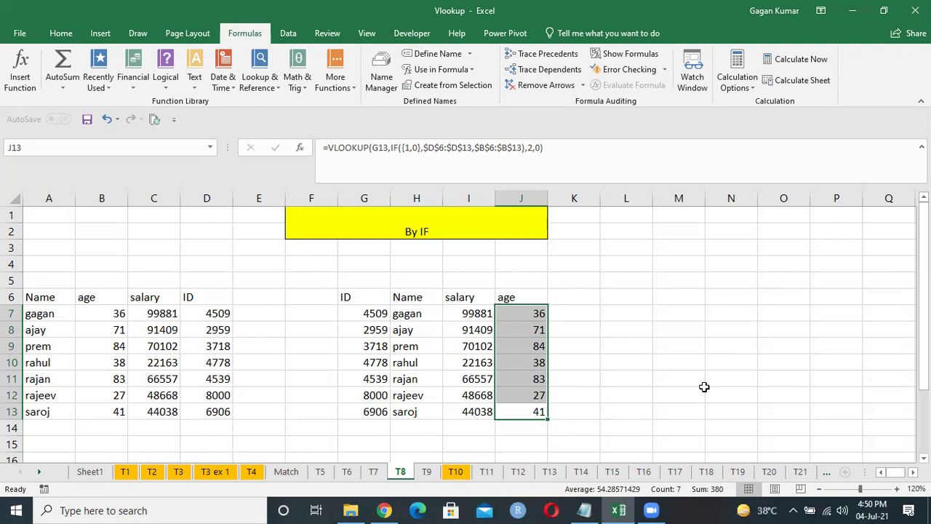
Switch to sheet T9 and clear the existing lookup results in H8:J14.
key("ctrl+Page_Down")
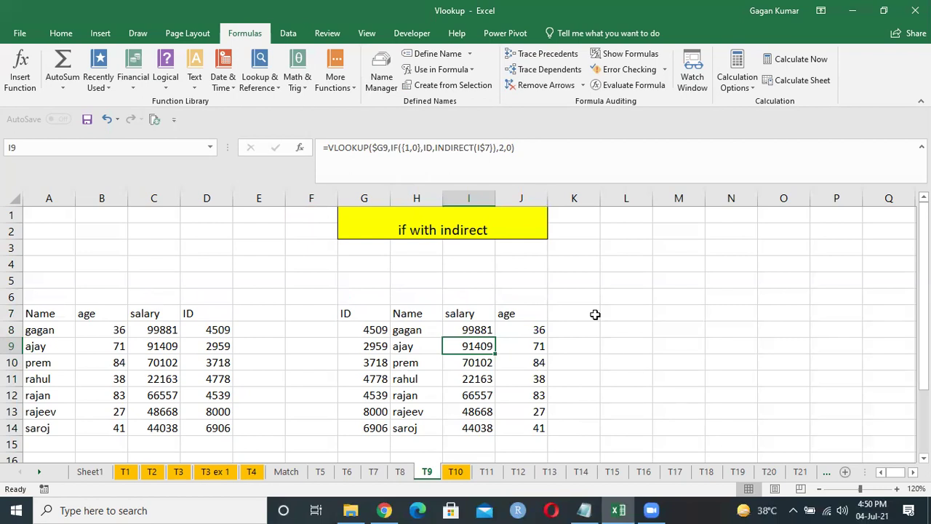
key("Left")
key("Up")
key("ctrl+shift+Down")
key("ctrl+shift+Right")
key("Delete")
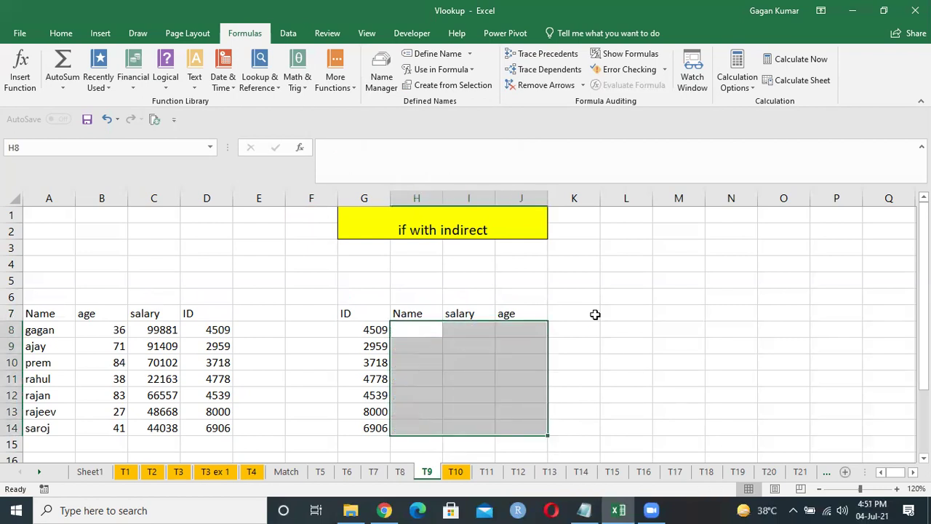
Select the source table A7:D14 on T9, including its header row.
key("Up")
key("Down")
key("Left")
key("ctrl+Left")
key("ctrl+Left")
key("Right")
key("Right")
key("Right")
key("Up")
key("ctrl+shift+Down")
key("ctrl+shift+Left")
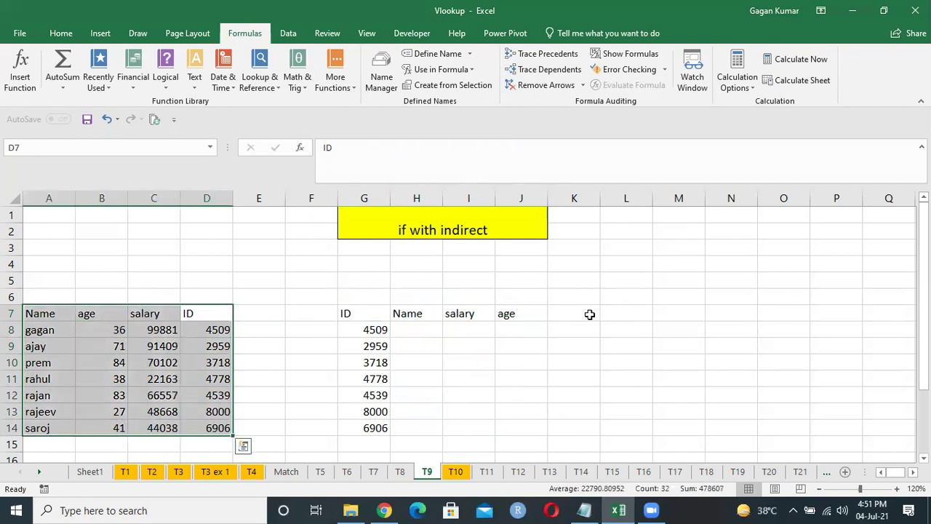
Delete all existing defined names in the workbook, and create names from the selected table A7:D14 using its top row.
left_click(396, 86)
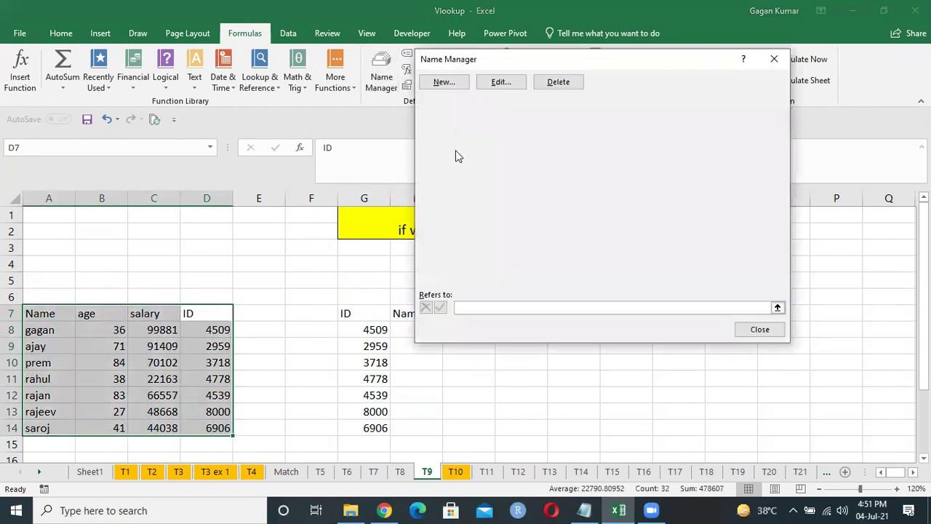
left_click_drag(458, 255, 514, 100)
left_click(557, 85)
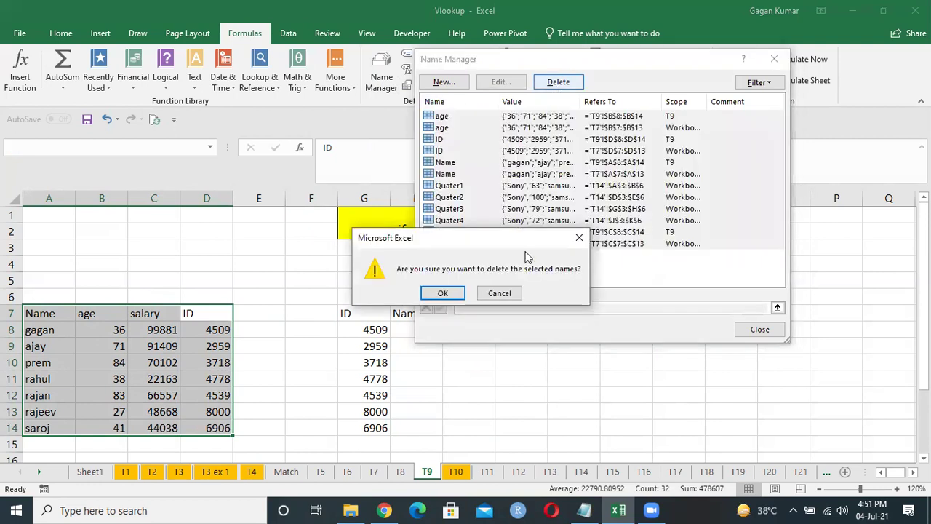
left_click(444, 293)
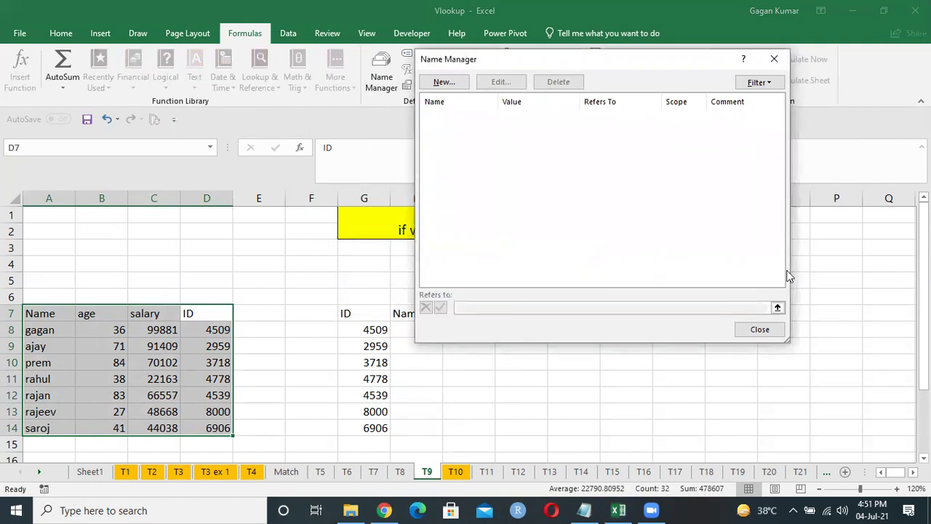
left_click(758, 331)
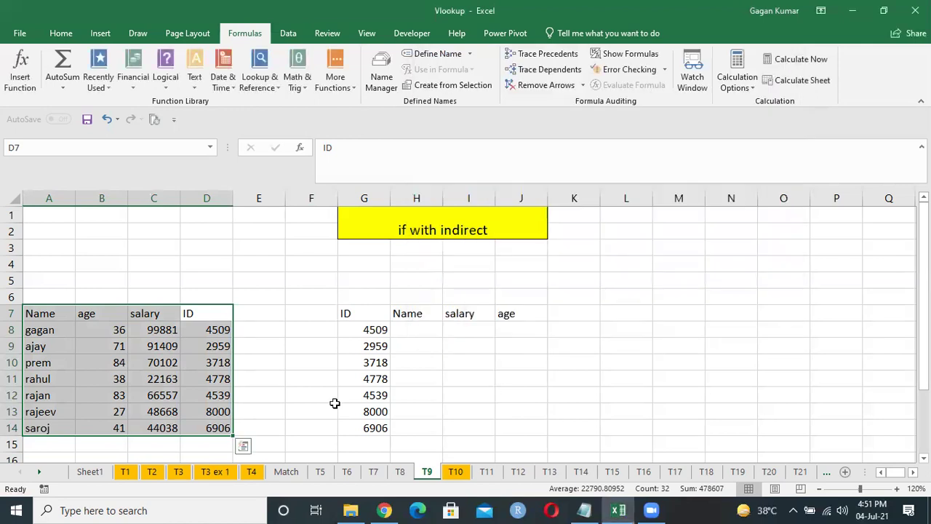
left_click(457, 87)
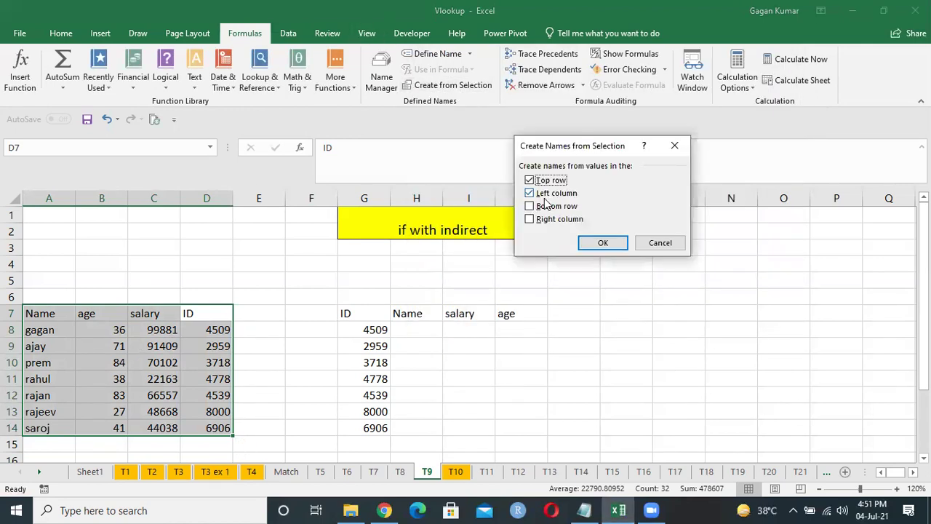
left_click(597, 243)
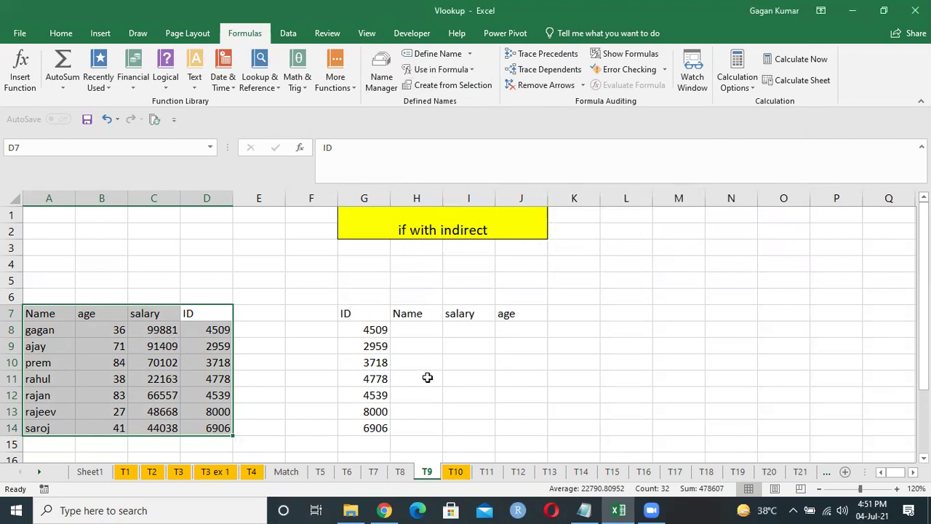
Start a VLOOKUP in H8 on T9 with $G8 as the lookup value, locking only its column.
left_click(432, 332)
type("=vl")
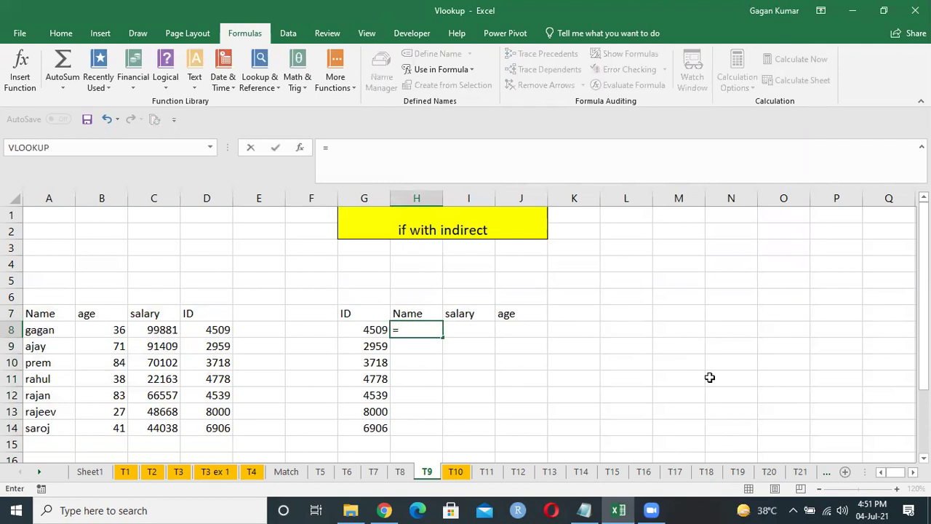
key("Tab")
key("Left")
key("F4")
key("F4")
key("F4")
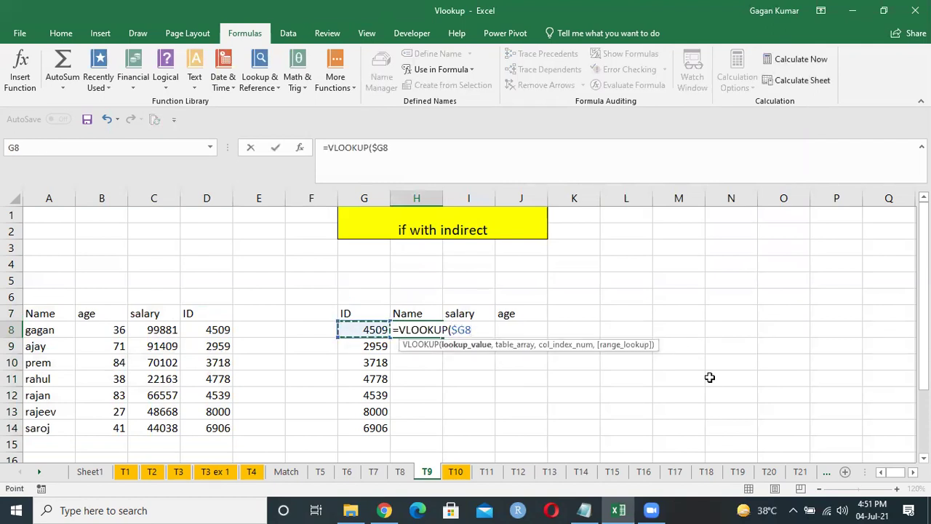
type(",")
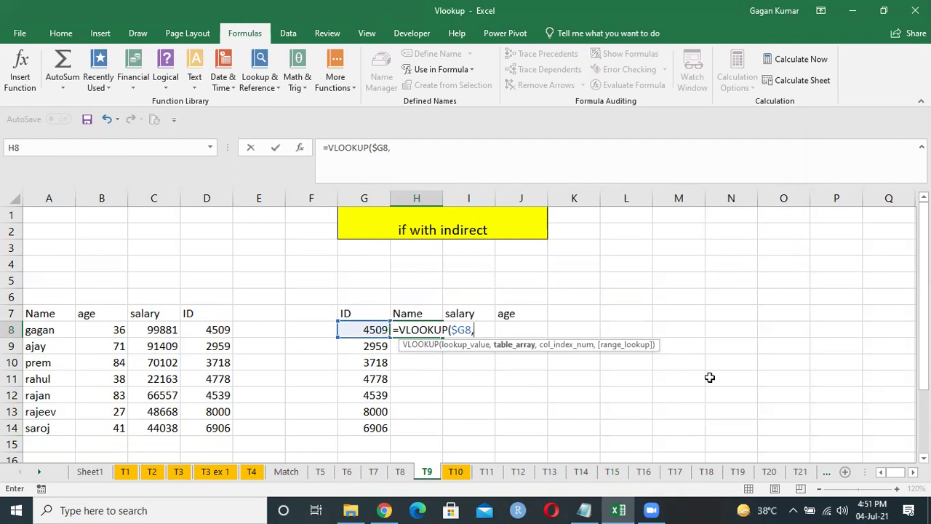
Nest IF({1,0}) as the table array and use the named range ID as its value-if-true.
type("IF(")
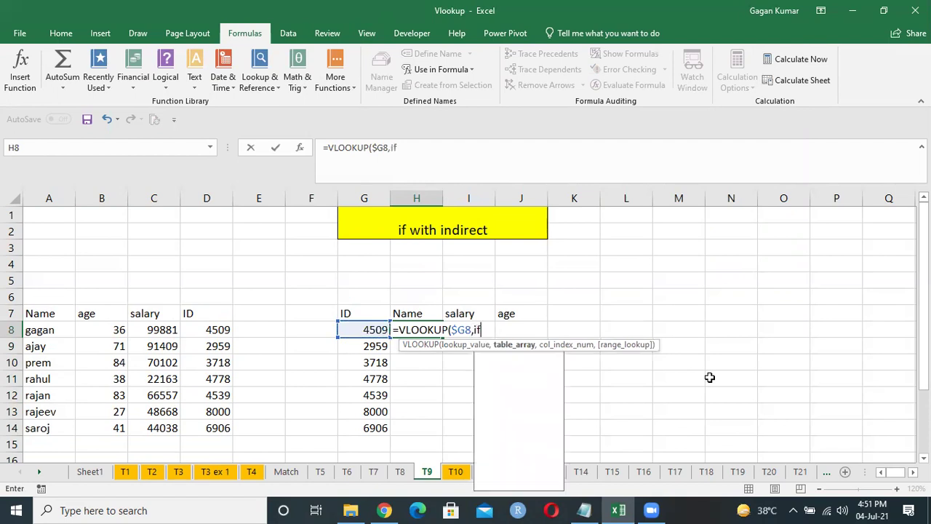
type("{1,")
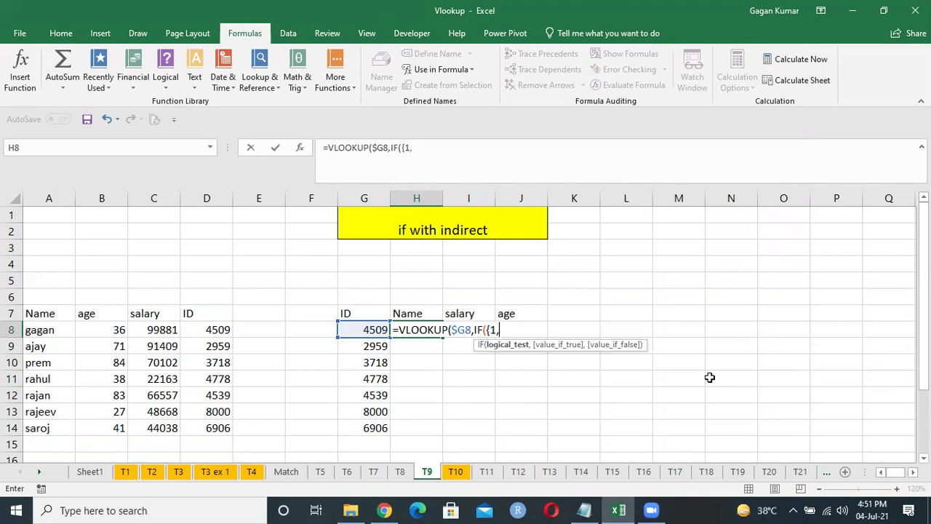
type("0},")
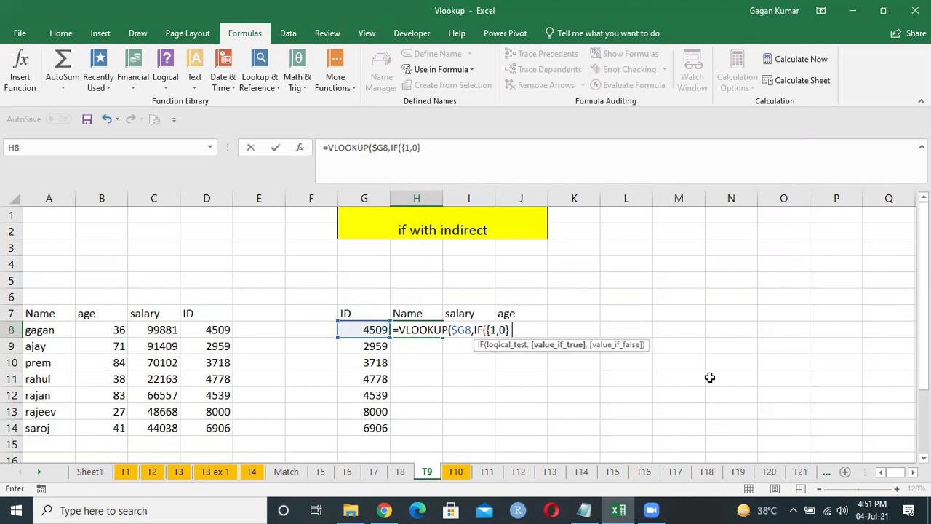
type("ID")
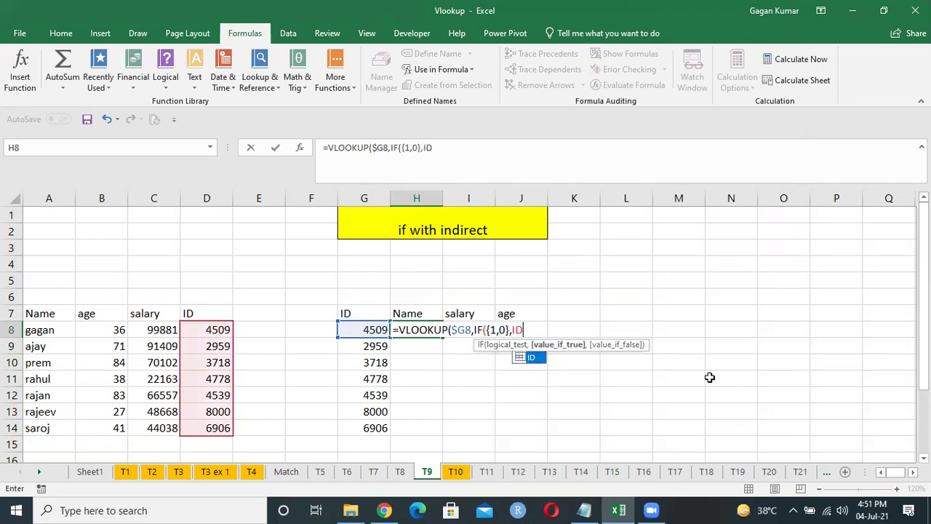
type(",")
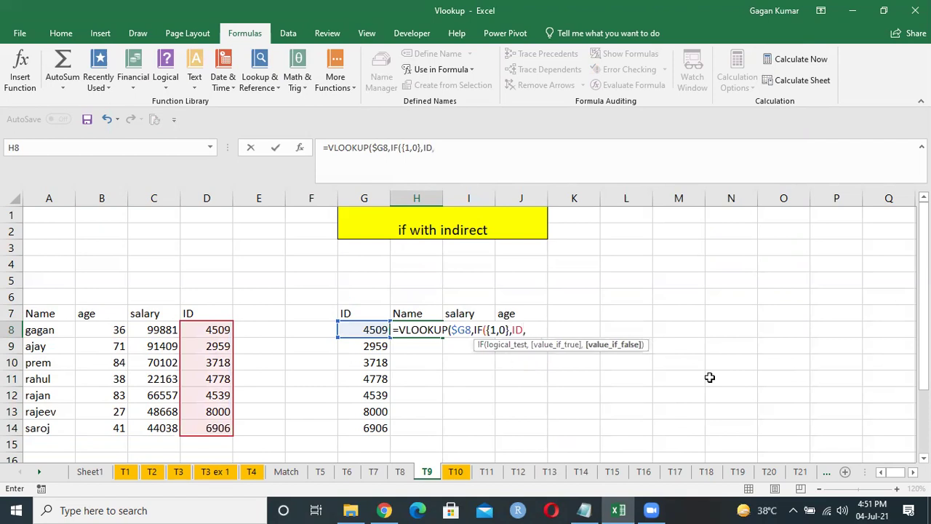
Use INDIRECT(H$7) as the IF's value-if-false, and finish the VLOOKUP with column index 2 and match type 0.
type("in")
key("Down")
key("Tab")
key("Up")
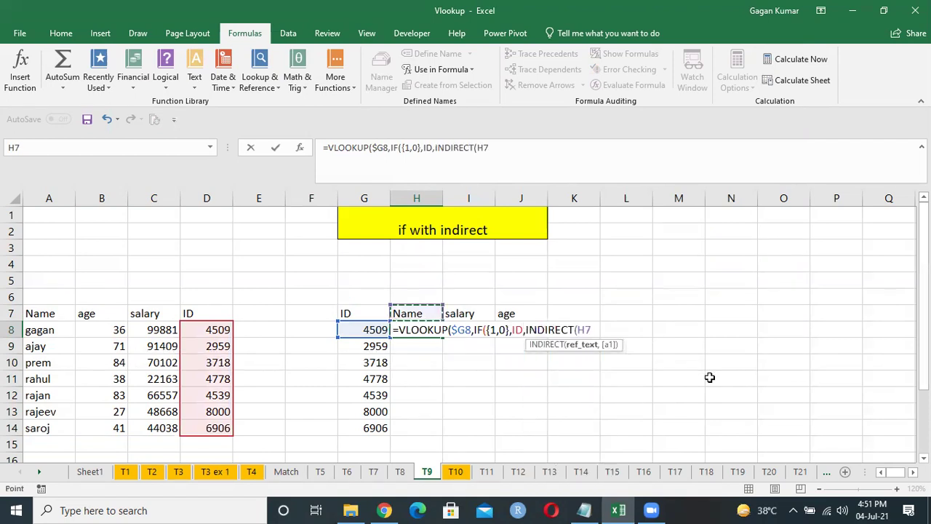
key("F4")
key("F4")
type(")),2,0")
key("Return")
Fill the H8 formula down to row 14 and across to column J, covering H8:J14.
key("Left")
key("ctrl+Down")
key("Right")
key("ctrl+shift+Up")
key("shift+Right")
key("shift+Right")
key("ctrl+r")
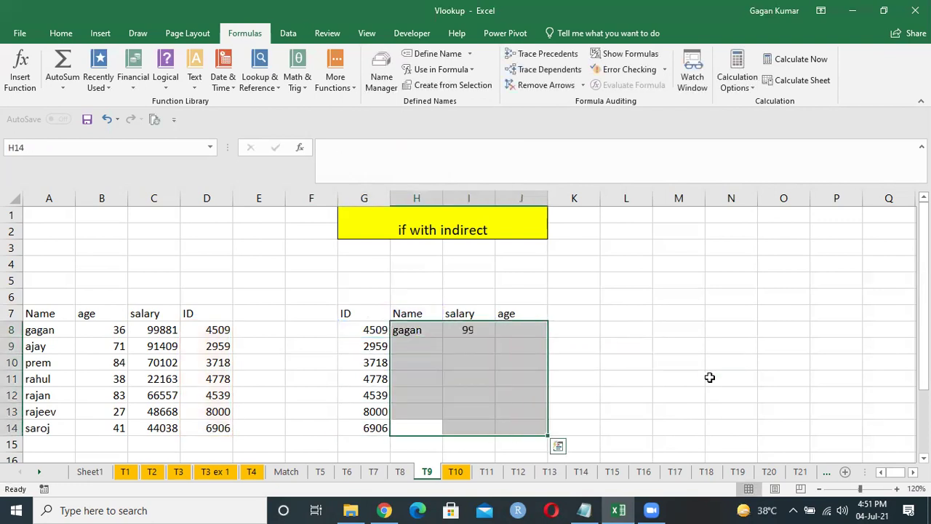
Change the result headers on T9 to age in H7 and name in J7.
key("Up")
key("Up")
key("Up")
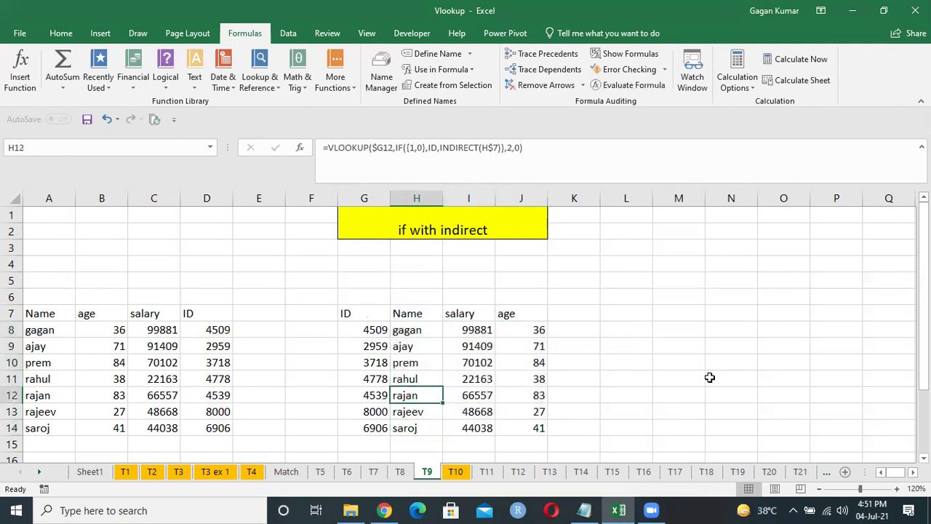
key("ctrl+Up")
type("age")
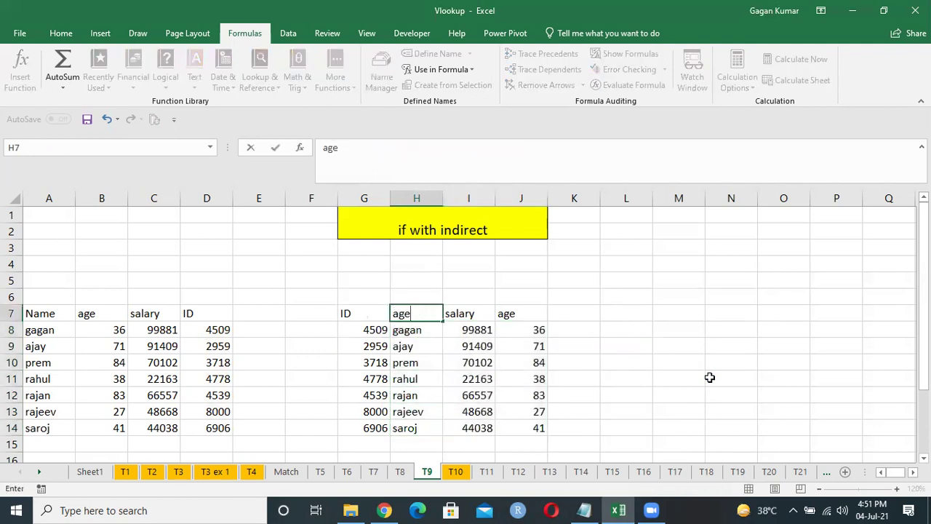
key("Right")
key("Right")
type("name")
key("Return")
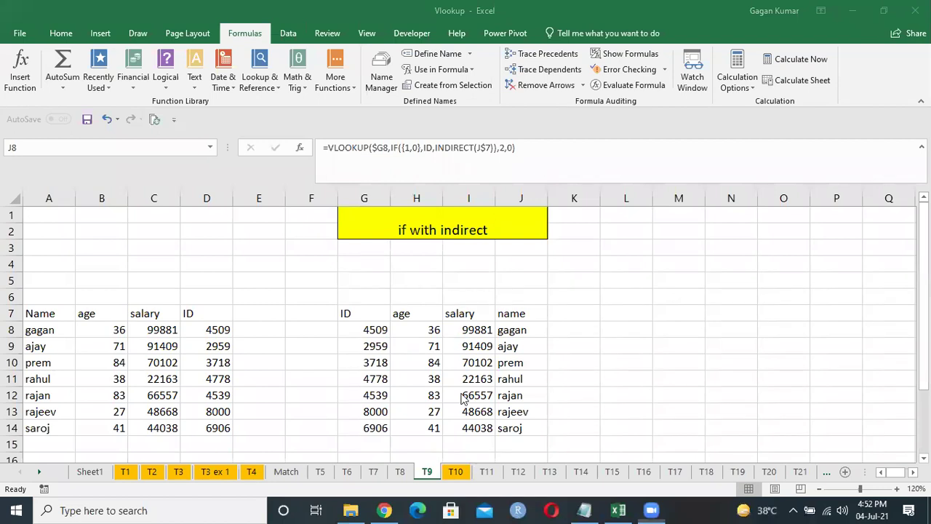
Review the H8 formula and the Create Names from Selection options without creating any names.
left_click(457, 472)
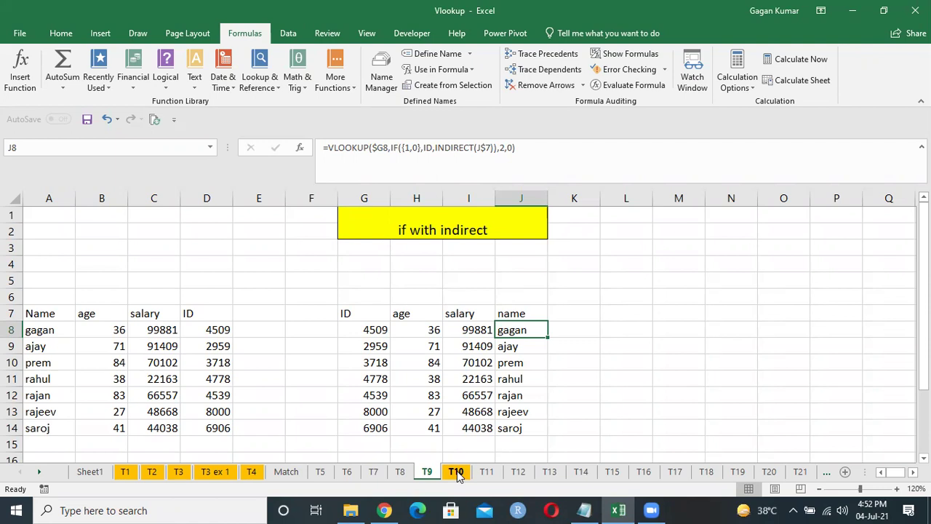
left_click(419, 331)
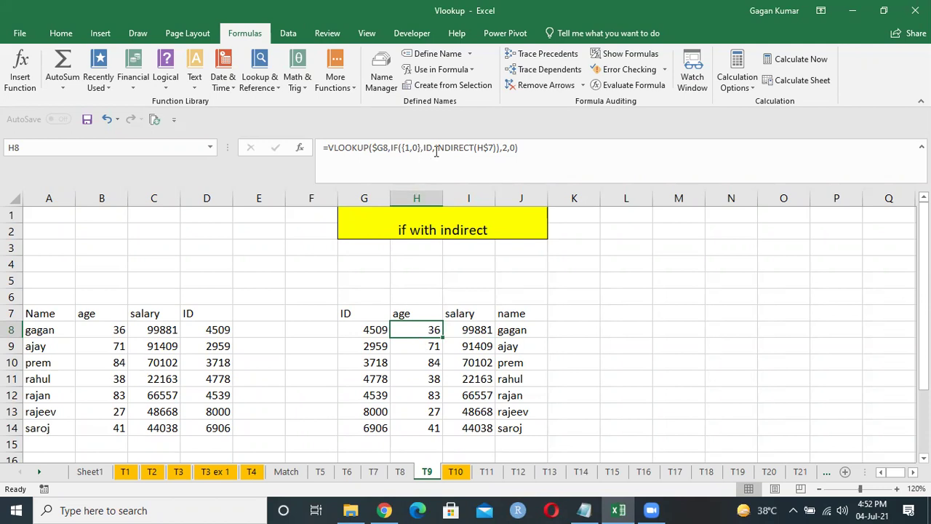
left_click(452, 85)
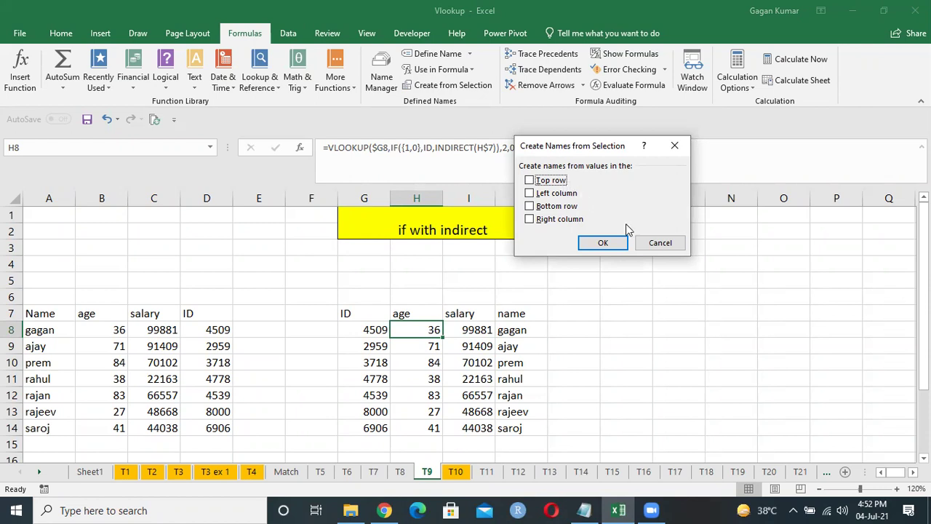
left_click(653, 247)
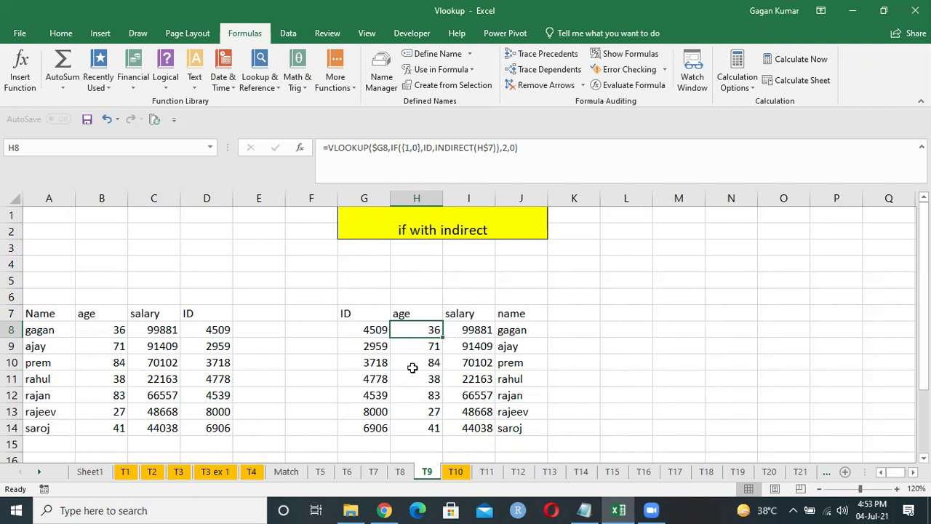
Flip through sheets T7 to T9 and open the approximate match sheet T10.
left_click(375, 473)
left_click(400, 473)
left_click(427, 473)
left_click(459, 475)
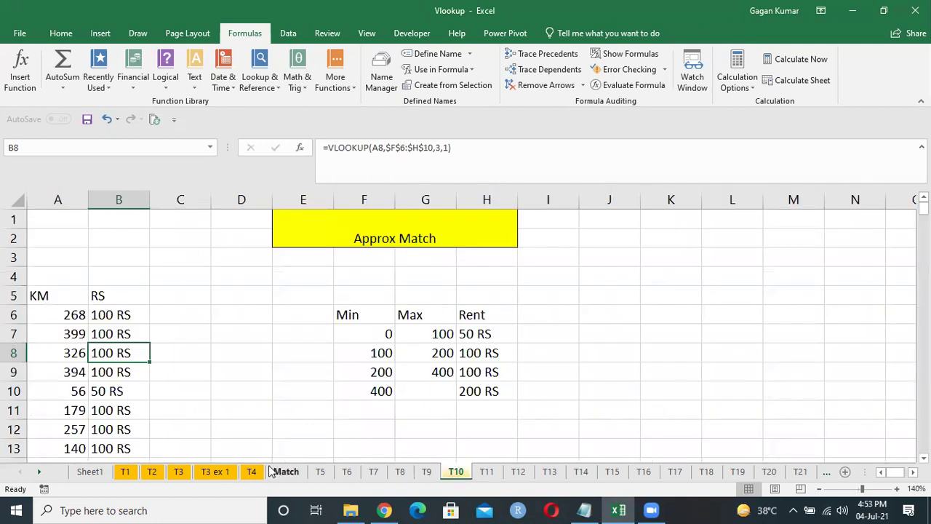
Clear the existing rent results under the RS header in column B of T10.
left_click(218, 310)
key("Up")
key("Up")
key("Up")
key("Up")
key("Up")
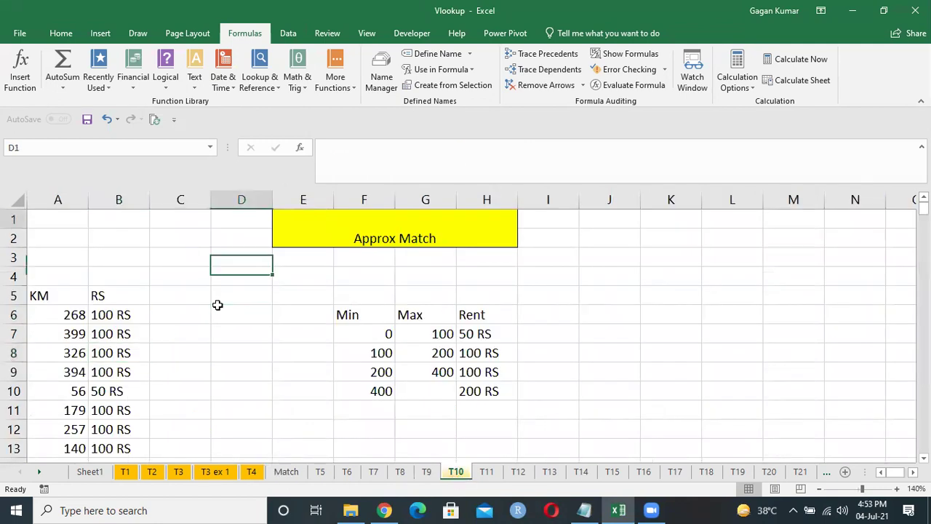
key("Left")
key("Down")
key("Down")
key("Down")
key("Down")
key("Down")
key("shift+Left")
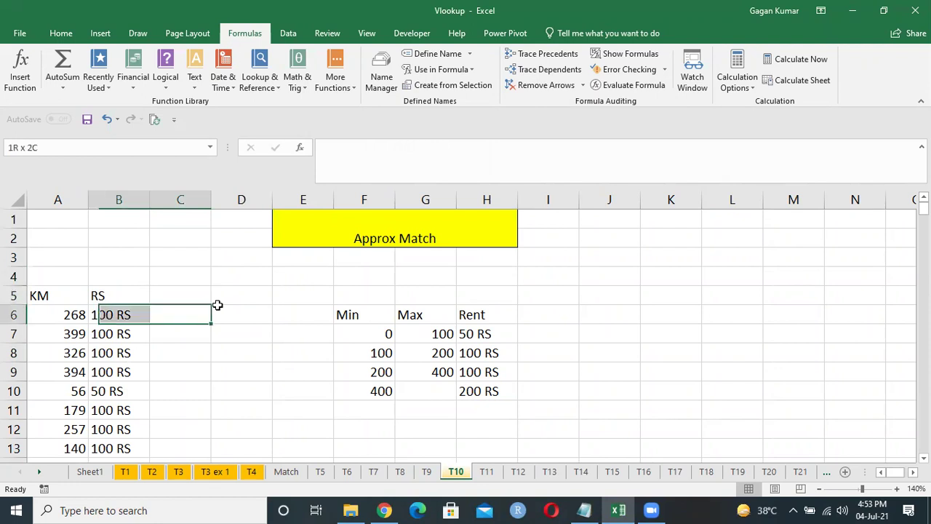
key("ctrl+shift+Down")
key("ctrl+shift+Up")
key("ctrl+shift+Up")
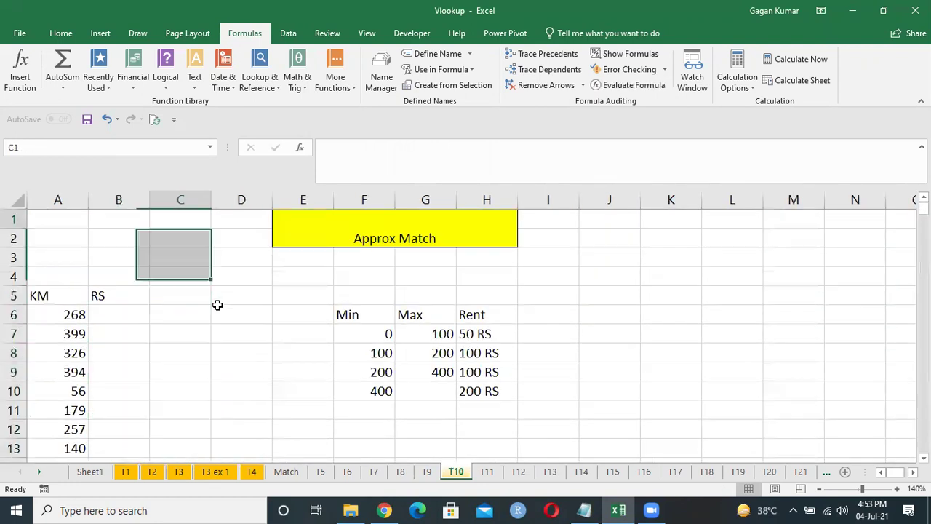
Examine the KM distances listed in column A of T10.
key("ctrl+Home")
key("ctrl+Down")
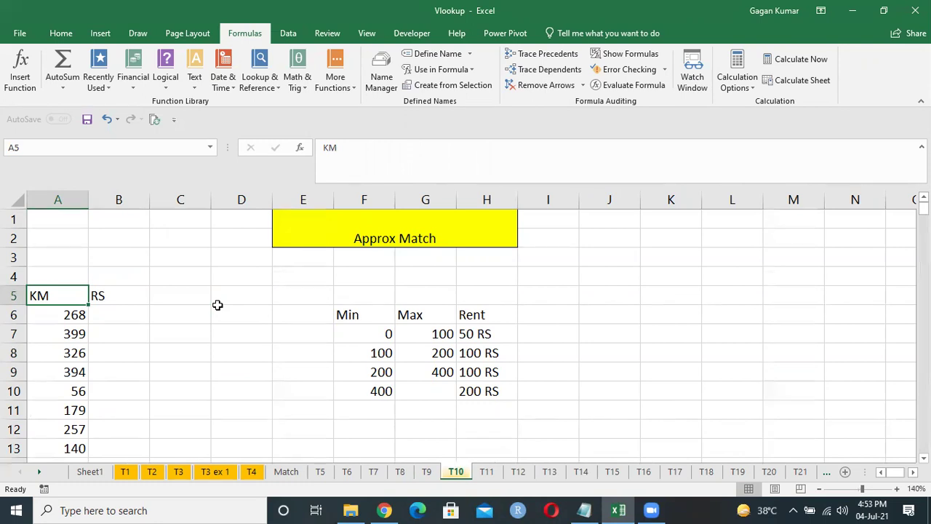
key("Down")
key("Down")
key("Down")
key("Down")
key("Down")
key("Down")
key("Down")
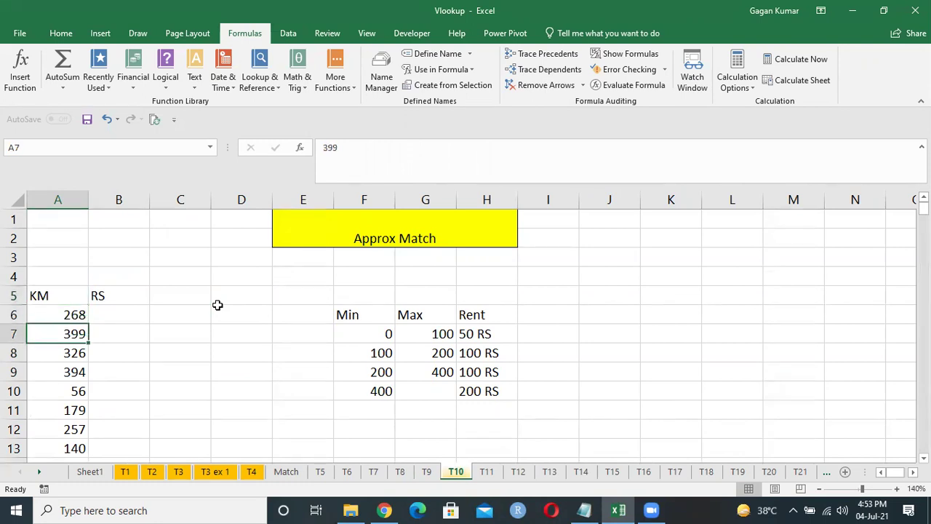
key("Down")
key("Up")
key("Up")
key("Up")
key("Up")
key("Up")
key("Up")
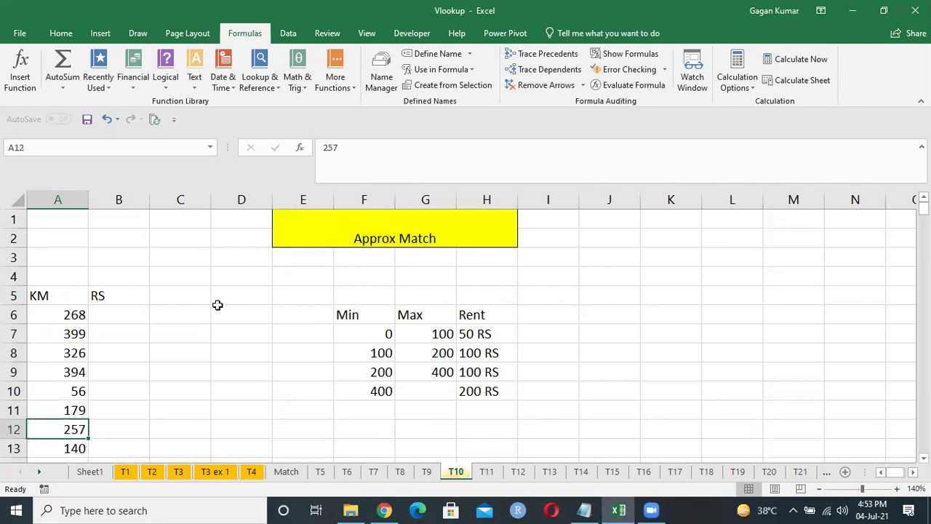
key("Up")
Examine the Min, Max and Rent headers and the first slab row of the rent table in F6:H7.
key("Right")
key("Right")
key("Right")
key("Right")
key("Right")
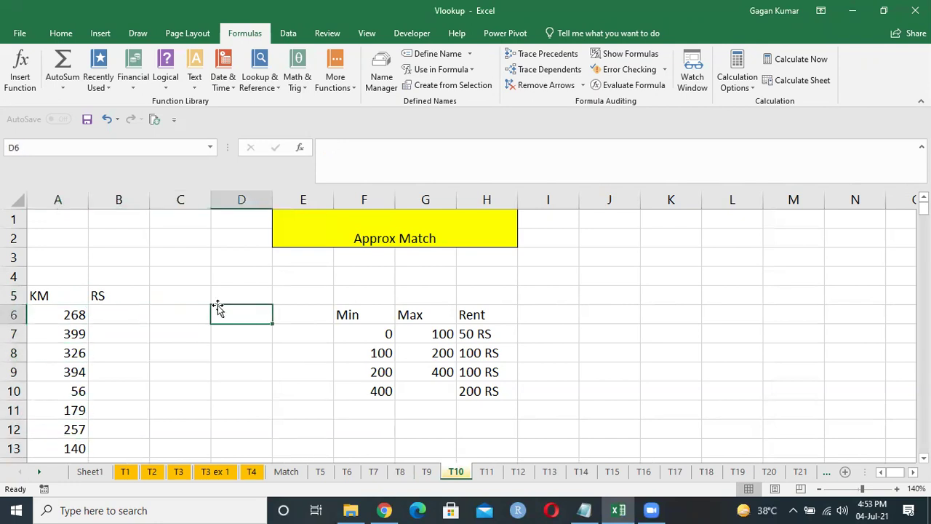
key("Down")
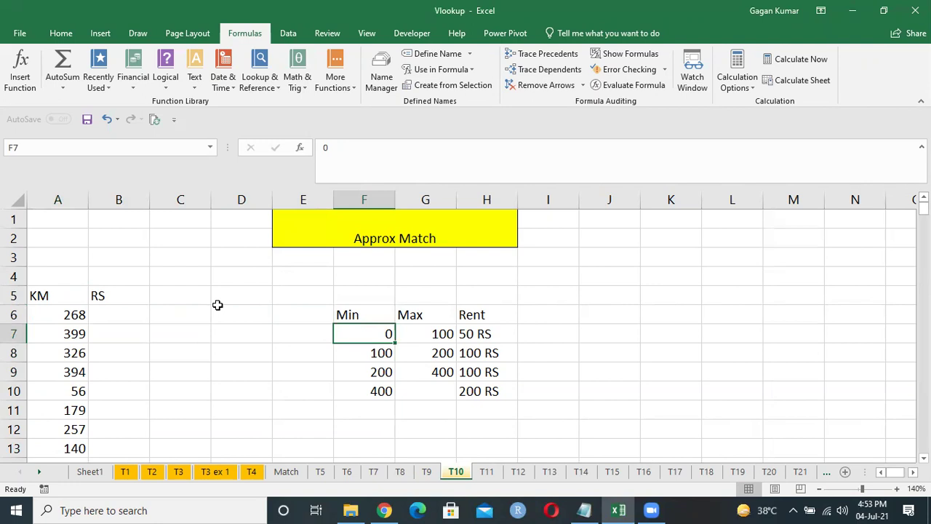
key("Up")
key("shift+Down")
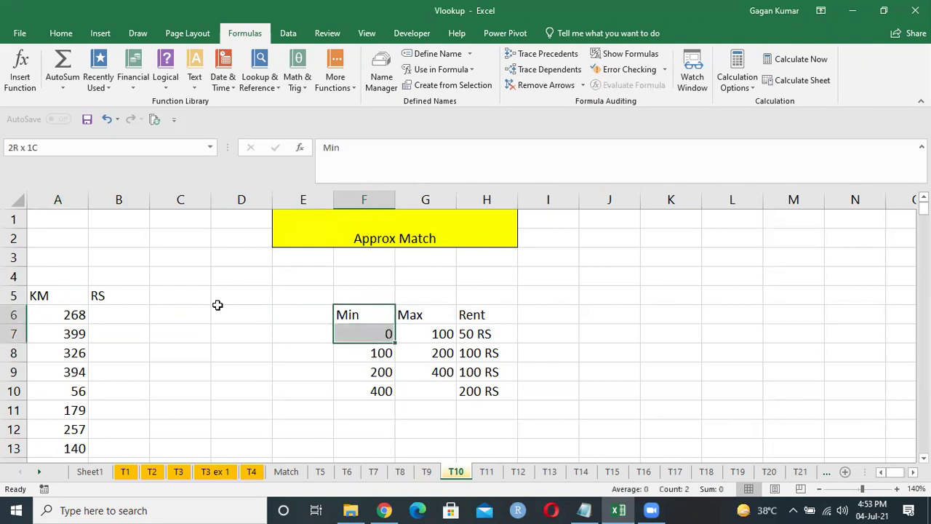
key("shift+Right")
key("shift+Right")
key("Left")
key("Down")
key("Right")
key("Right")
key("Left")
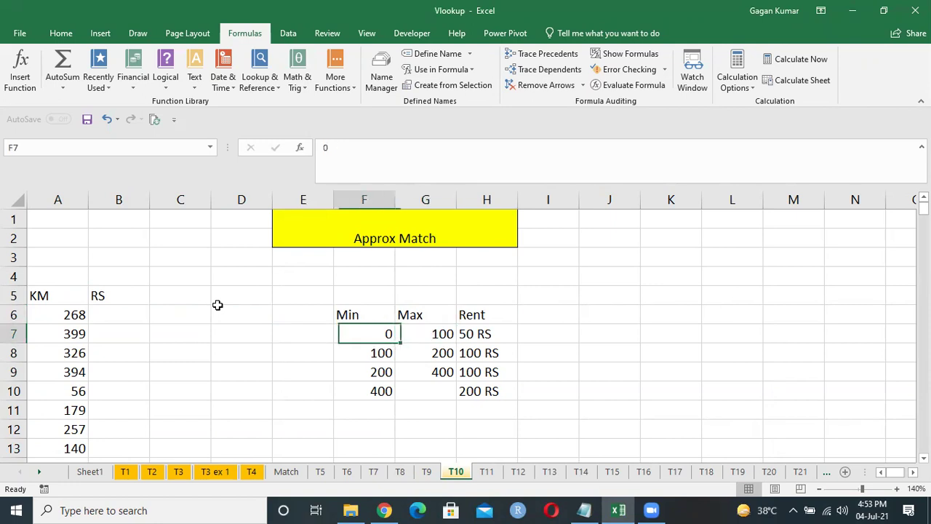
key("Right")
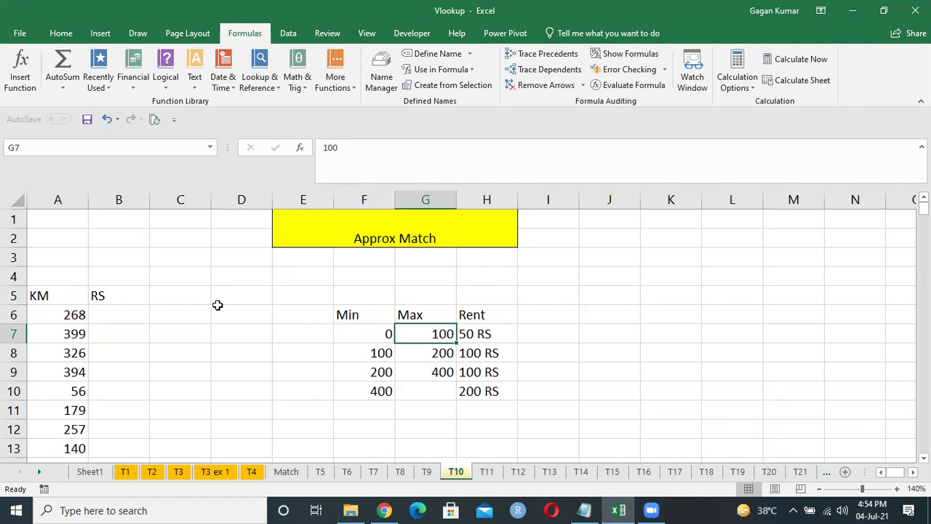
key("Right")
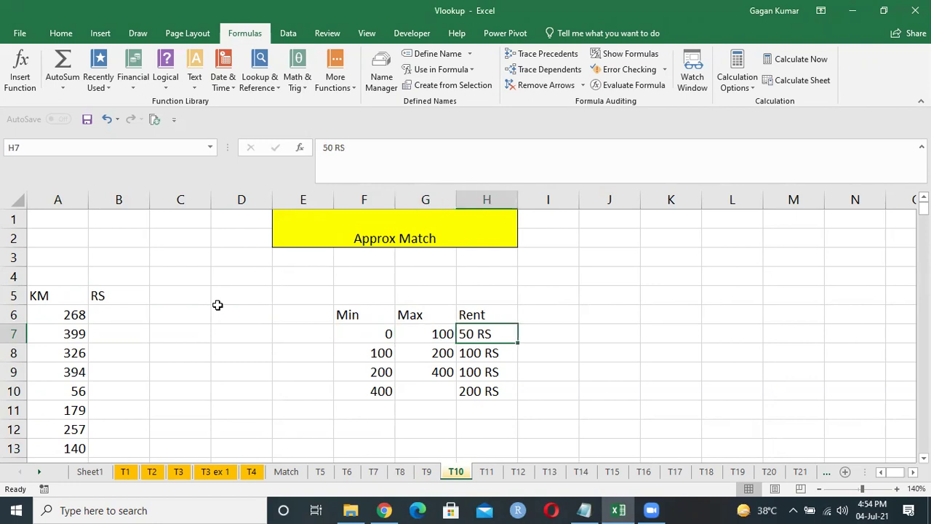
Examine the second slab of the rent table in row 8, comparing its Min and Max limits with the neighbouring slabs.
key("Left")
key("Left")
key("Down")
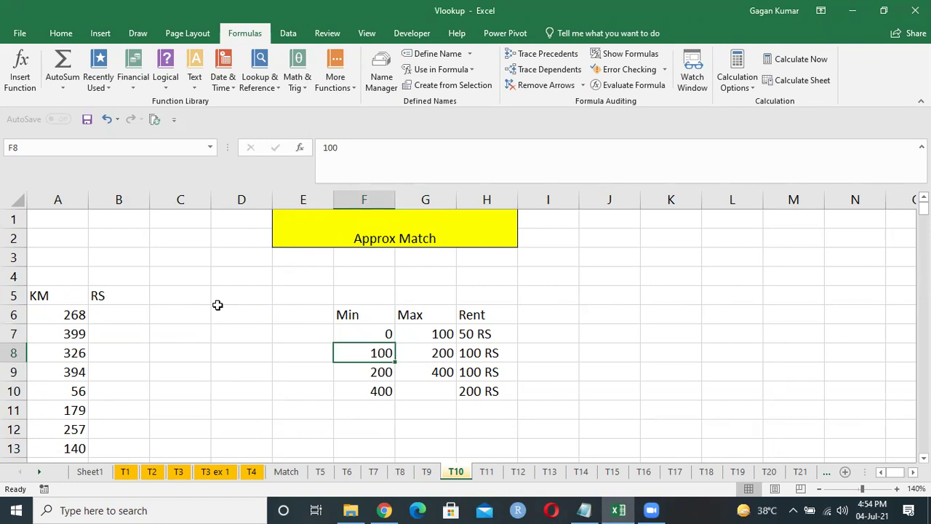
key("Right")
key("Right")
key("Left")
key("Up")
key("Down")
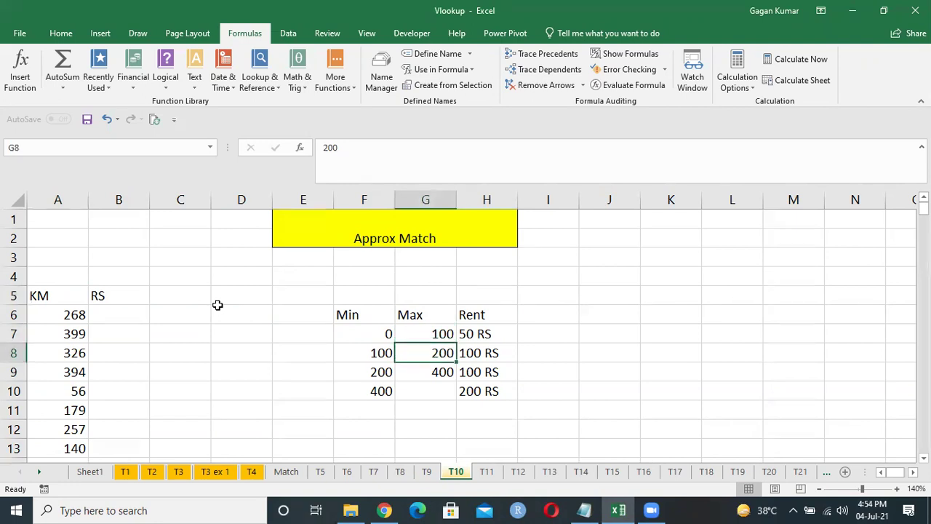
key("Down")
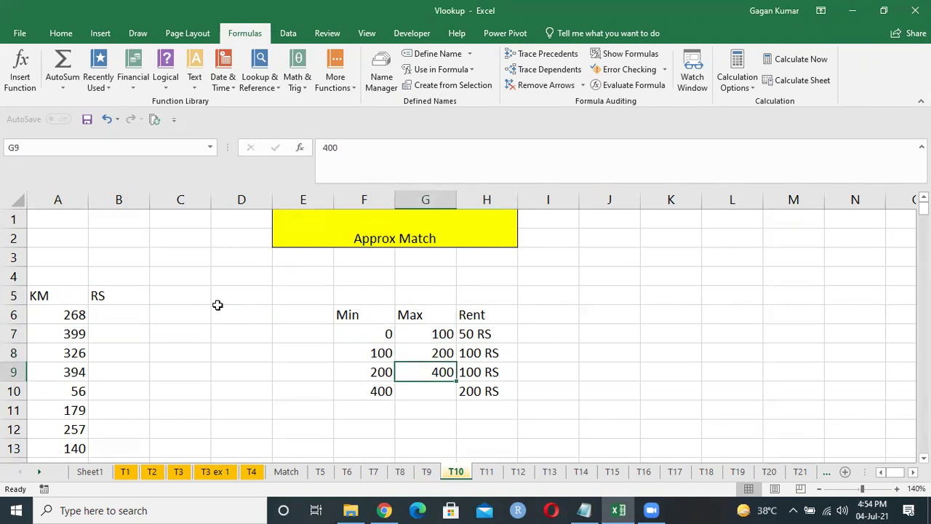
key("Up")
key("Left")
key("Right")
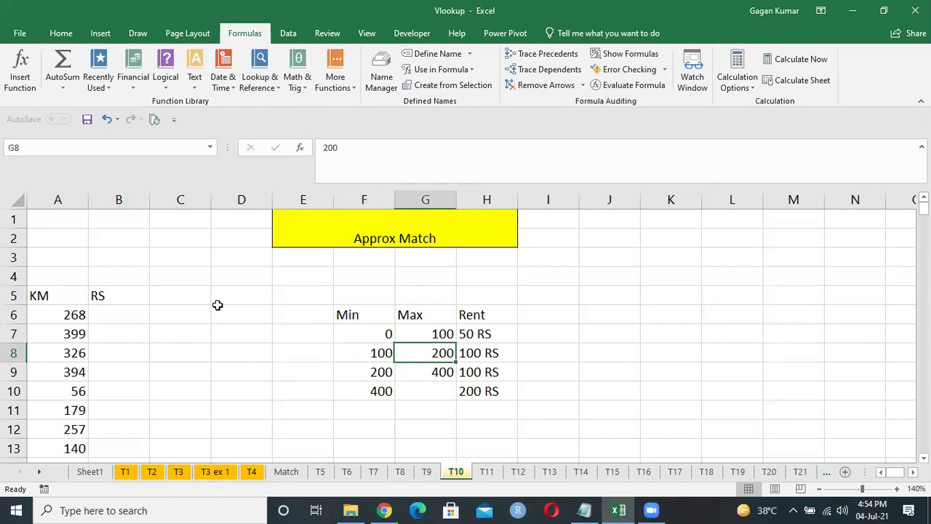
Examine the Min, Max and Rent entries of the last two slabs in rows 9 and 10 of the rent table.
key("Right")
key("Down")
key("Left")
key("Left")
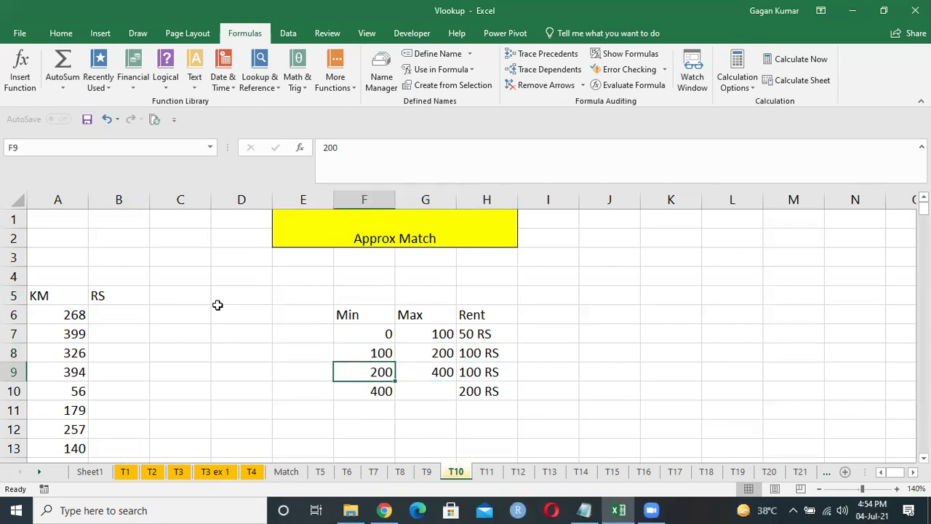
key("Right")
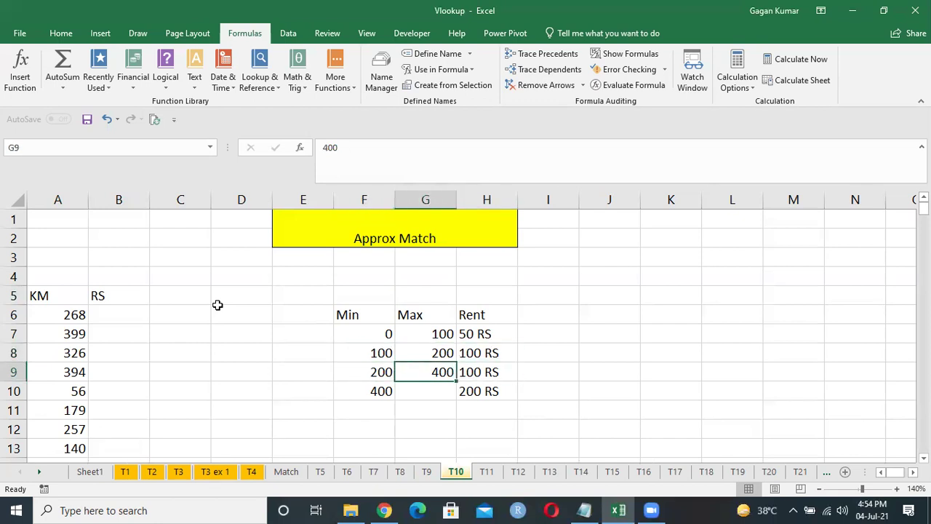
key("Right")
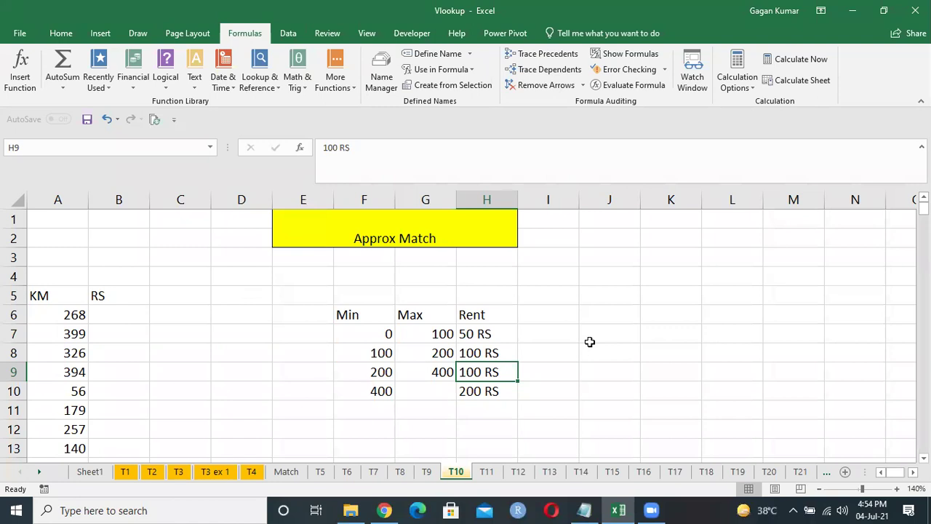
left_click(380, 399)
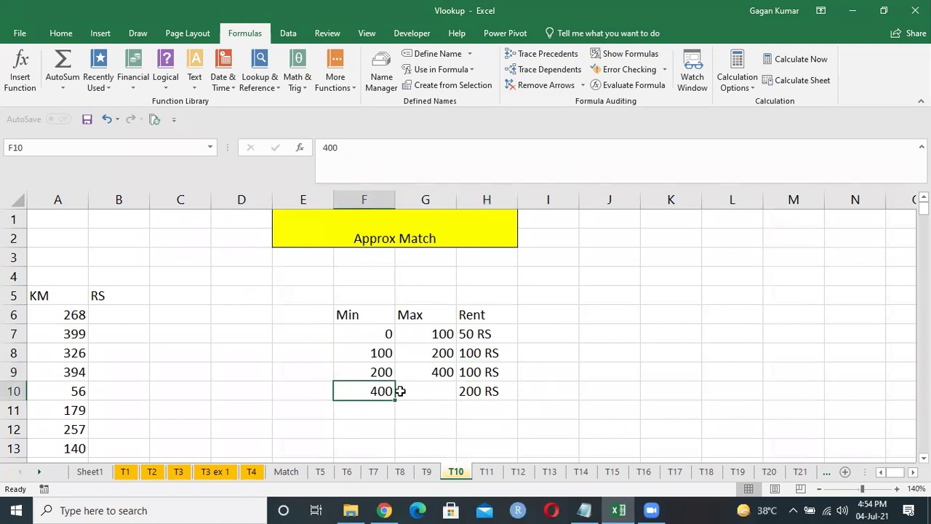
left_click(484, 391)
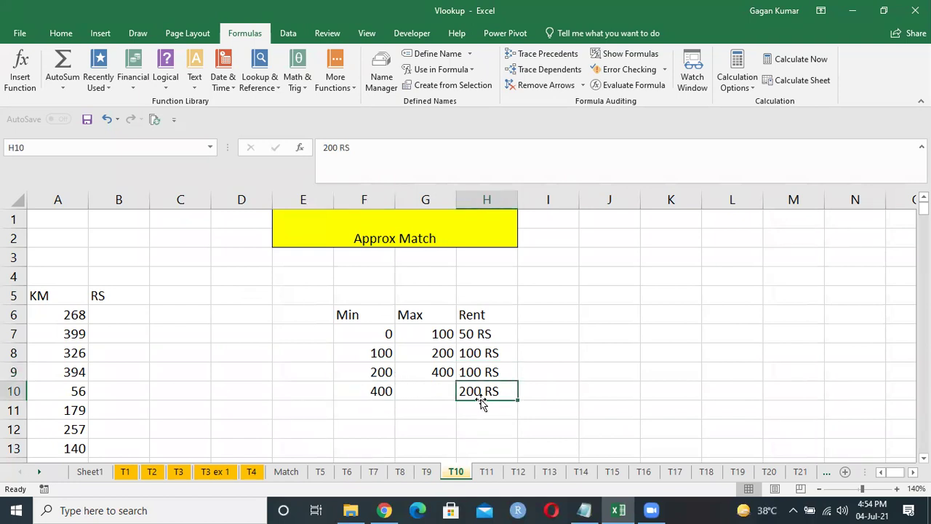
left_click(385, 391)
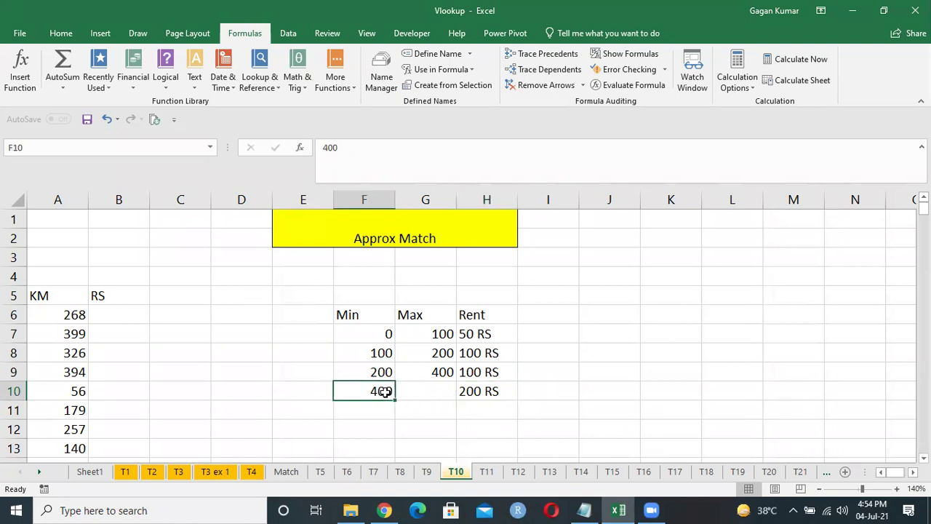
left_click(488, 394)
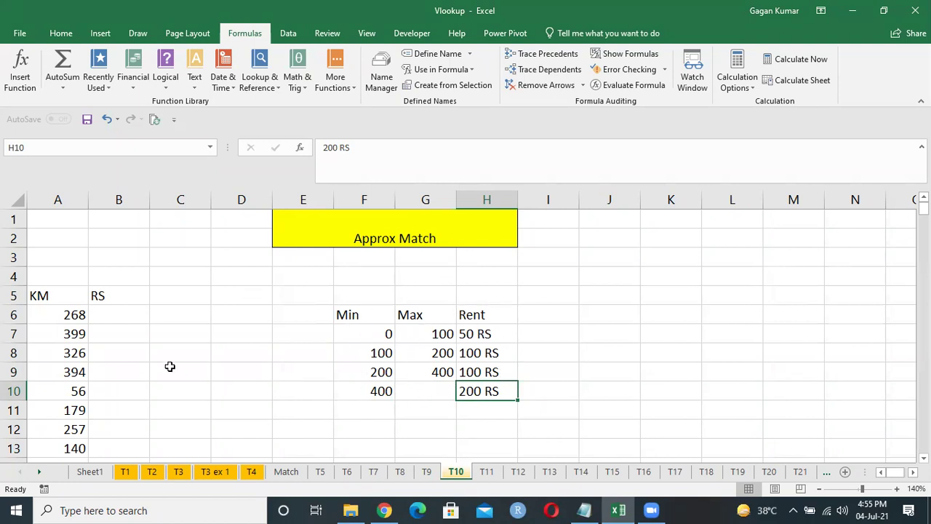
Check the first KM distance in A6 and select the empty RS cell B6 beside it.
left_click(113, 317)
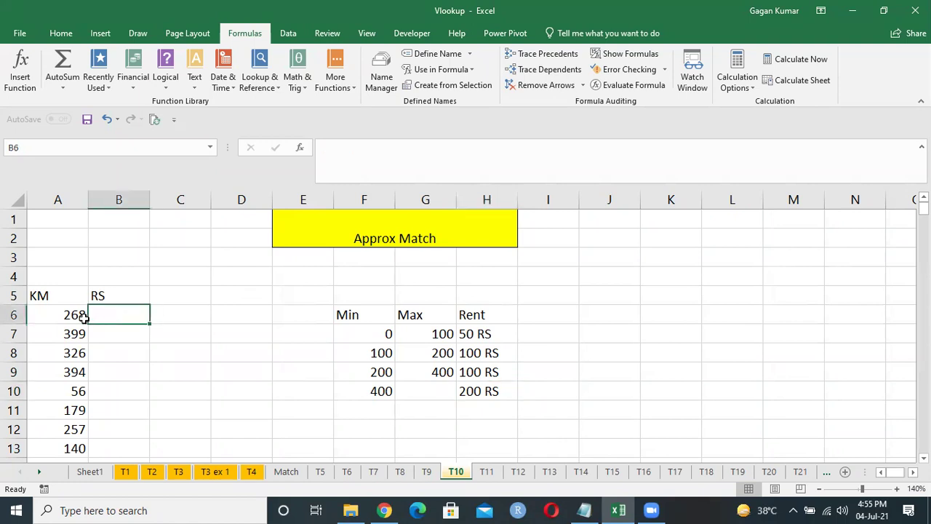
left_click(83, 315)
left_click(115, 316)
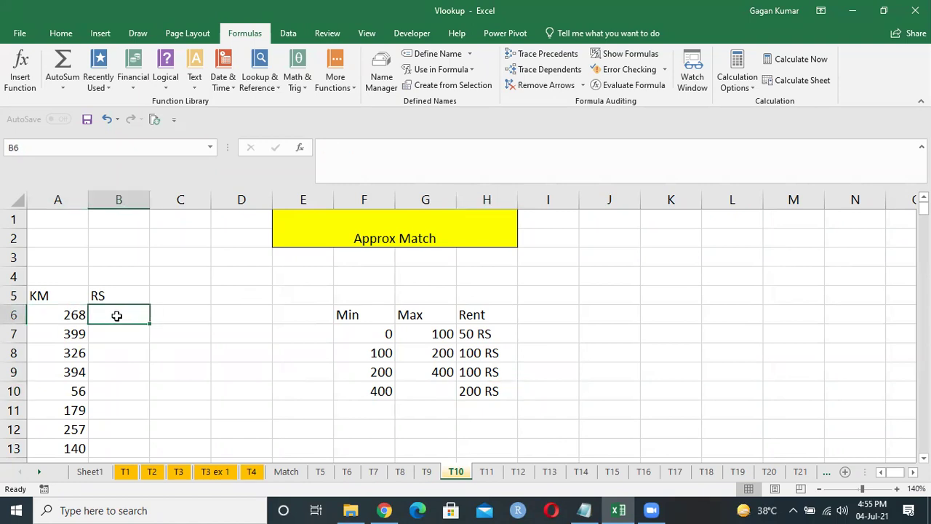